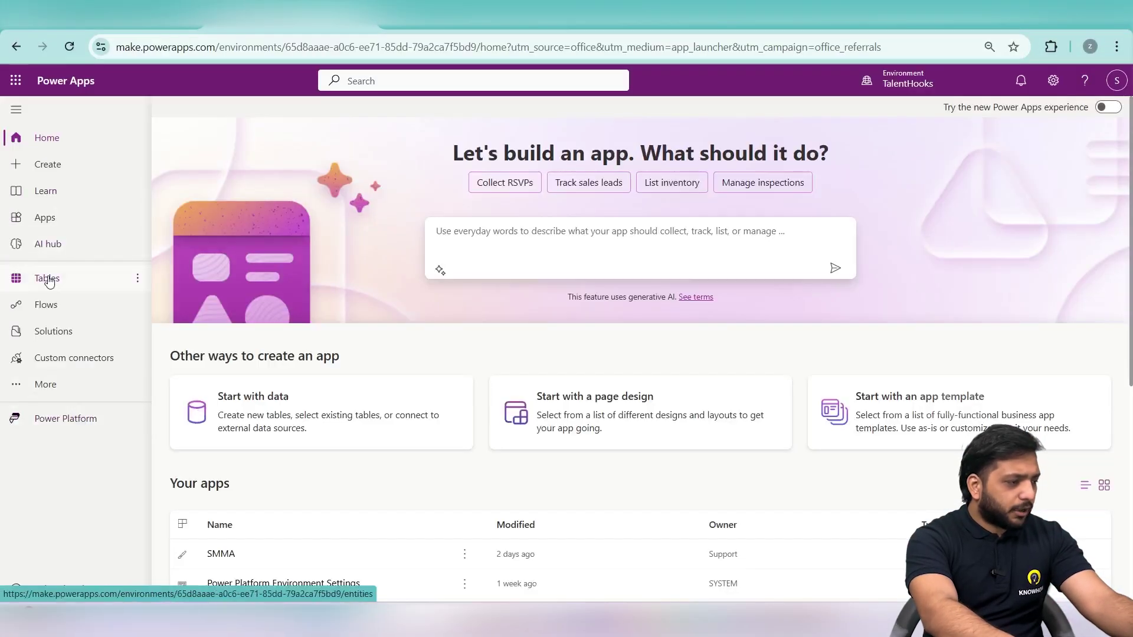
Step: Open the Tables list from the TalentHooks Power Apps home page
left_click(48, 280)
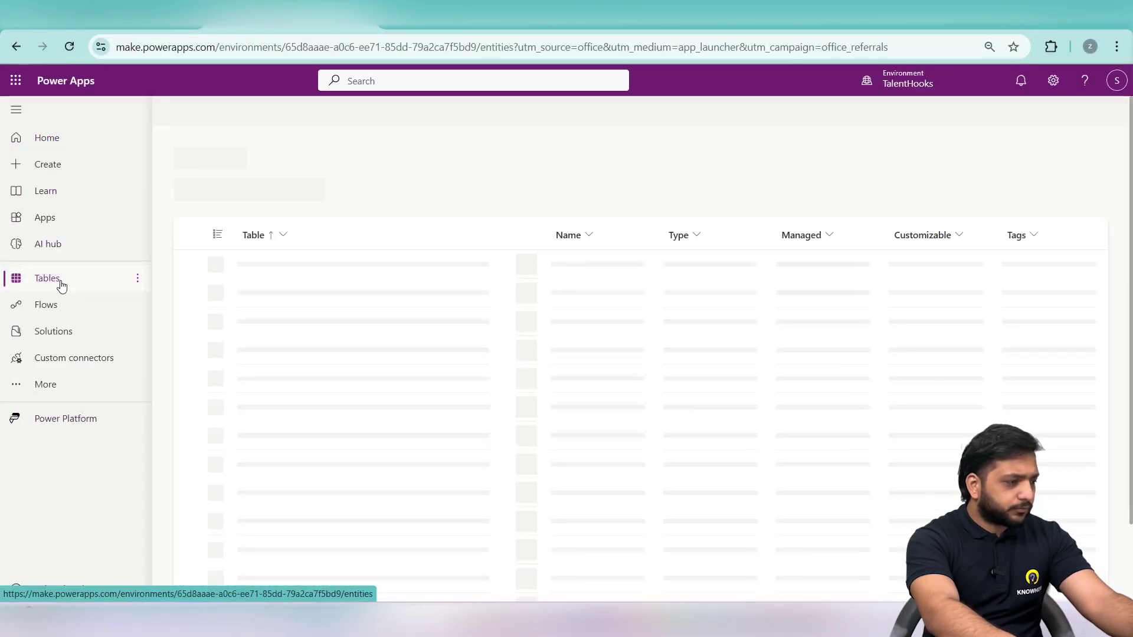
Step: Create a new blank table and rename it to KnowhowUploads in its properties
left_click(207, 111)
left_click(259, 146)
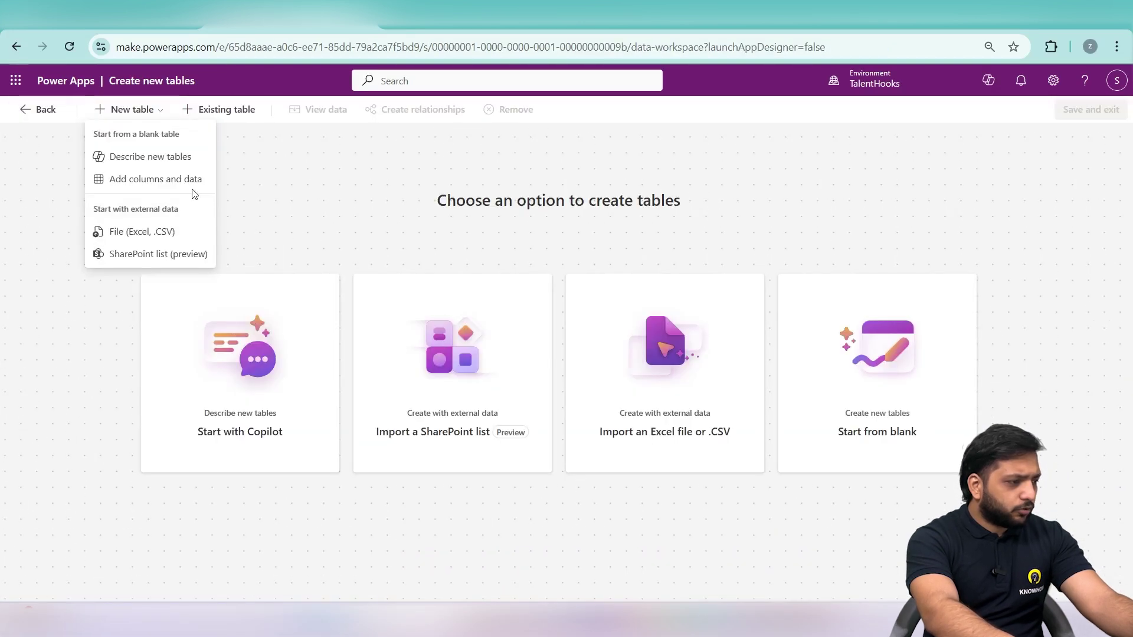
left_click(177, 179)
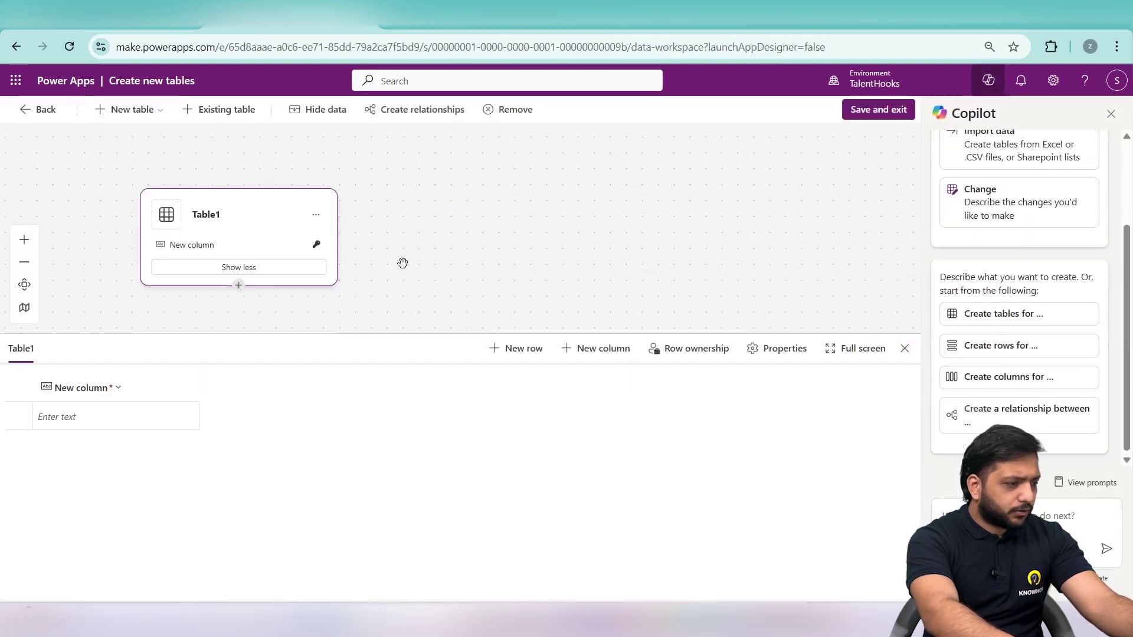
left_click(321, 222)
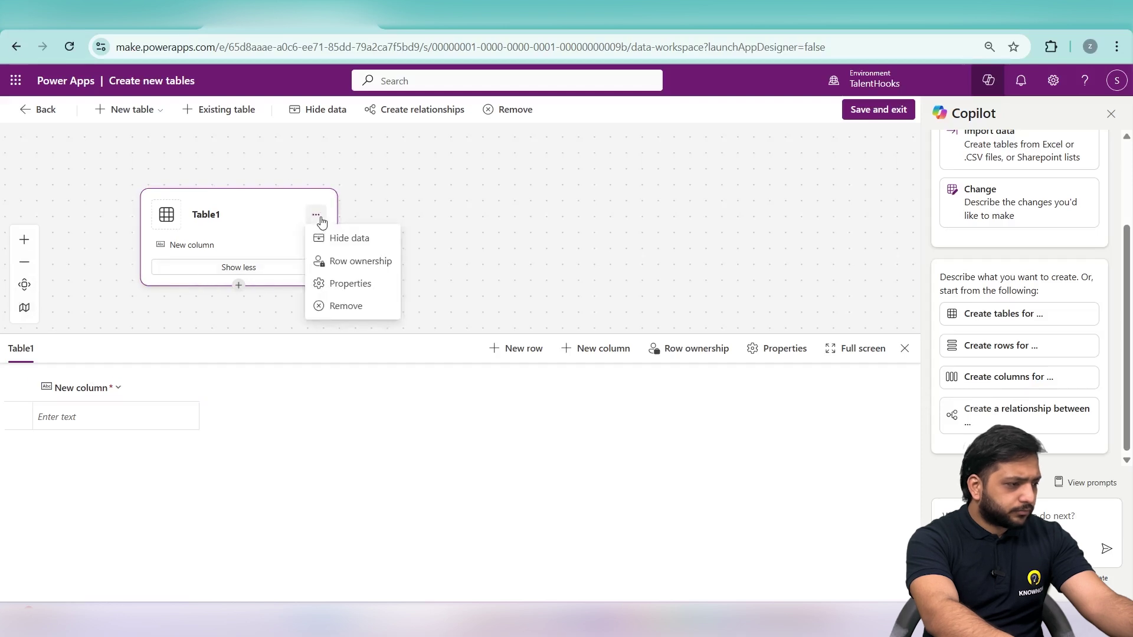
left_click(324, 284)
double_click(432, 255)
type("Knowhow")
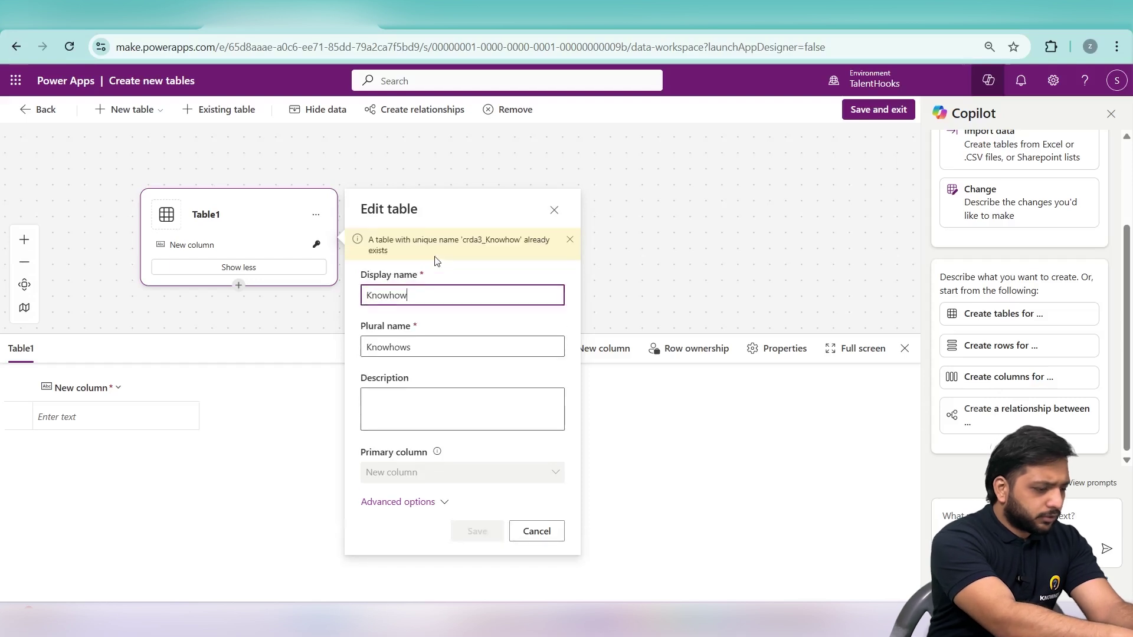
type("Uploads")
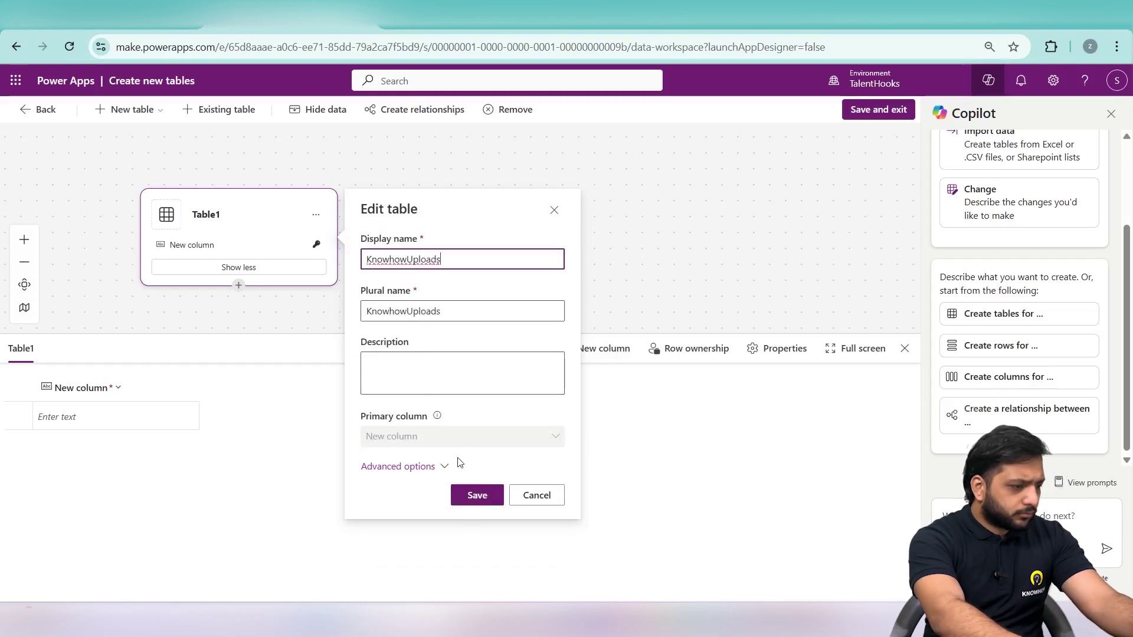
left_click(474, 496)
Step: Rename the primary column to Title, then save and exit the table designer
left_click(118, 390)
left_click(115, 412)
triple_click(294, 371)
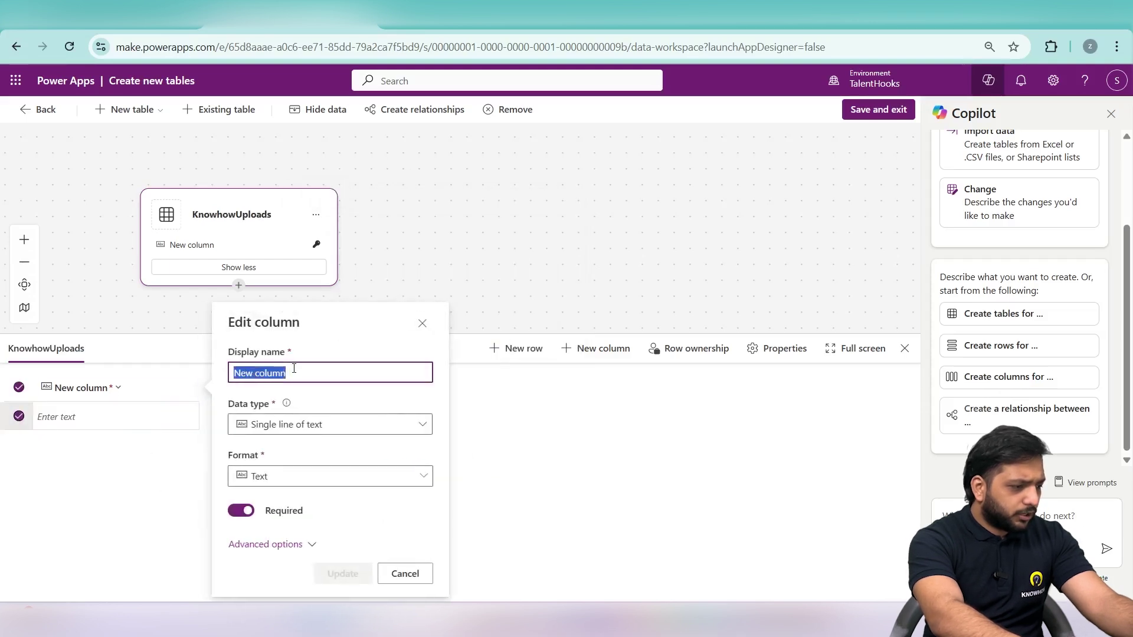
type("T")
key("BackSpace")
type("Title")
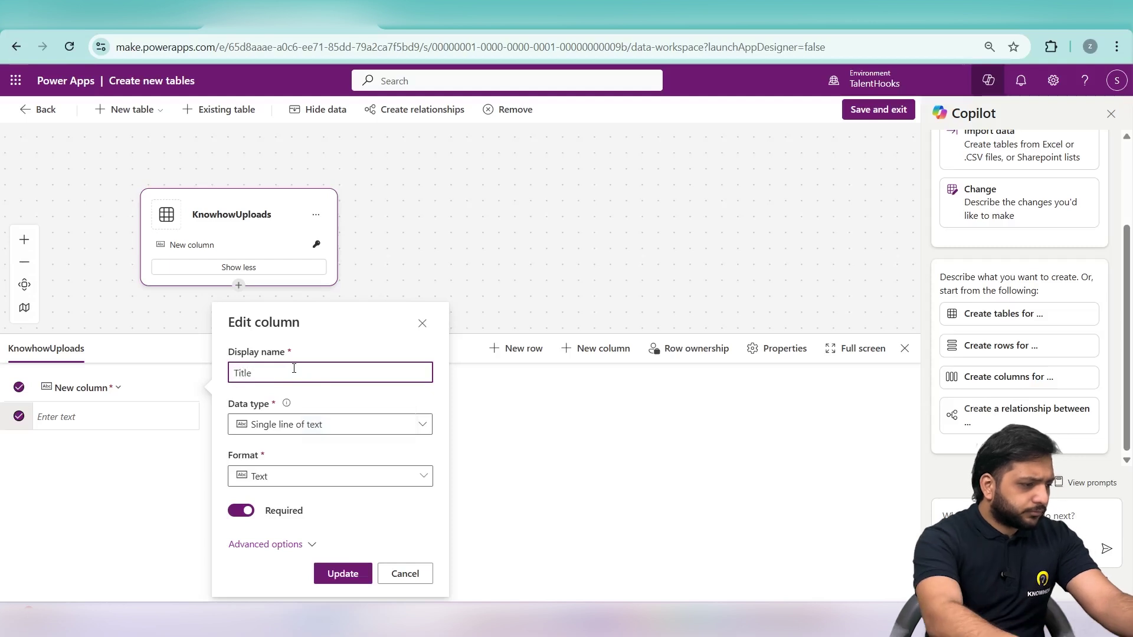
left_click(349, 574)
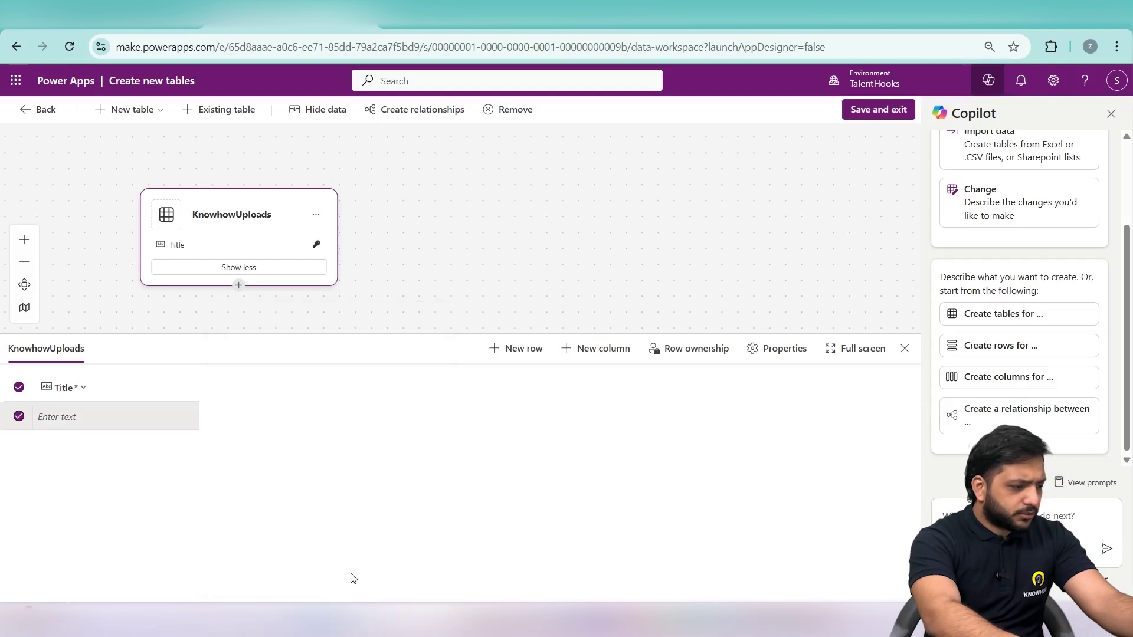
left_click(889, 109)
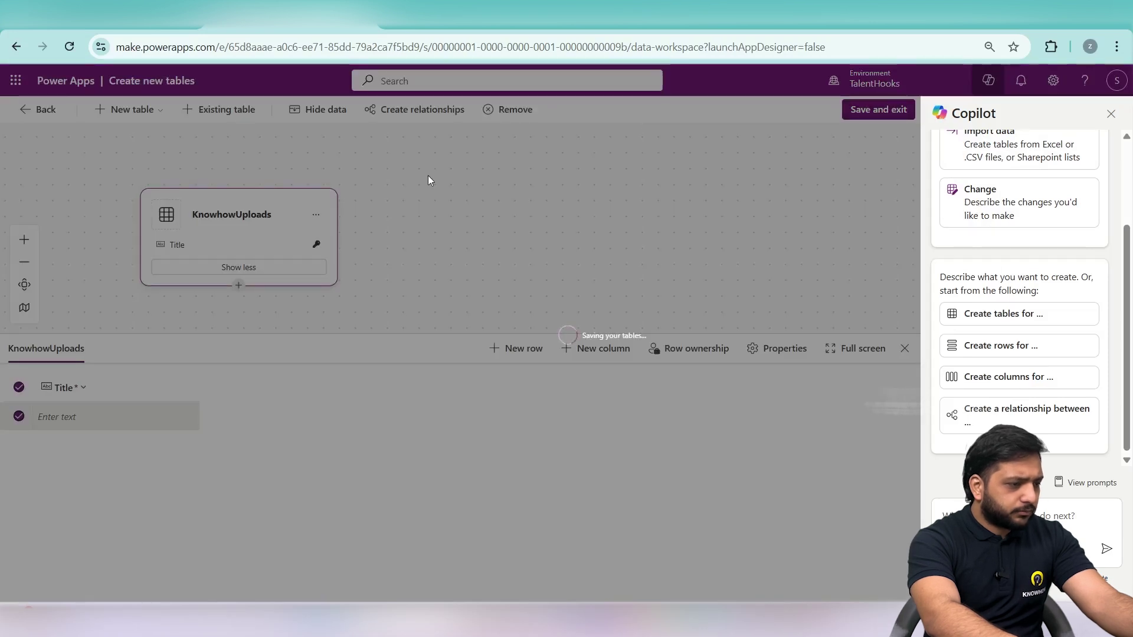
scroll(439, 201, "down", 5)
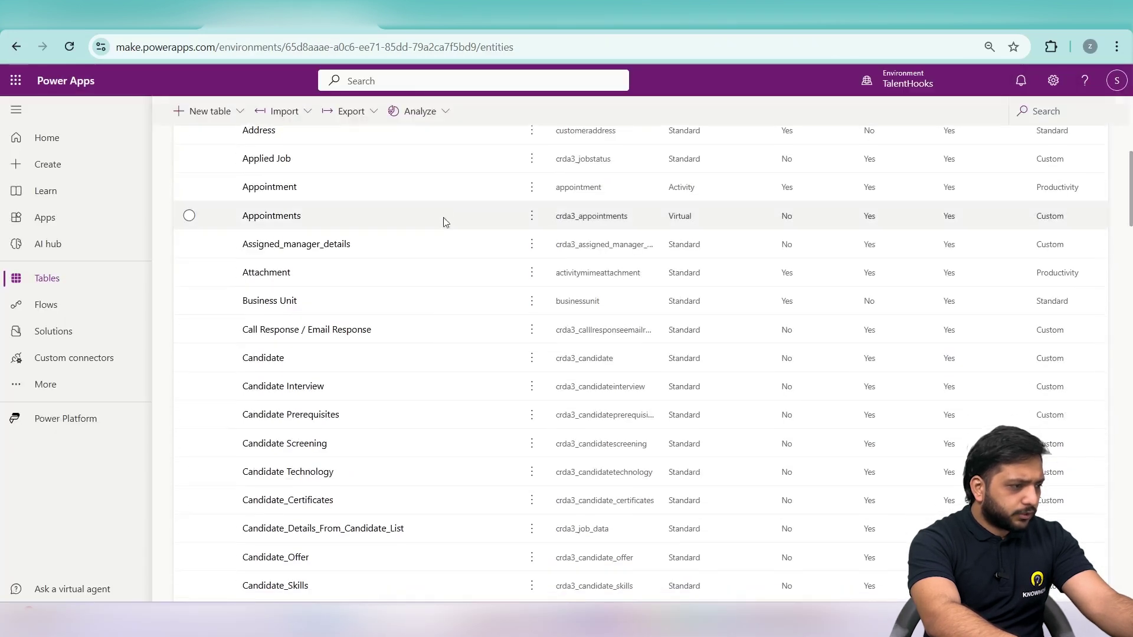
Step: Find and open the KnowhowUploads table, then switch to Power Pages via the app launcher
left_click(1085, 121)
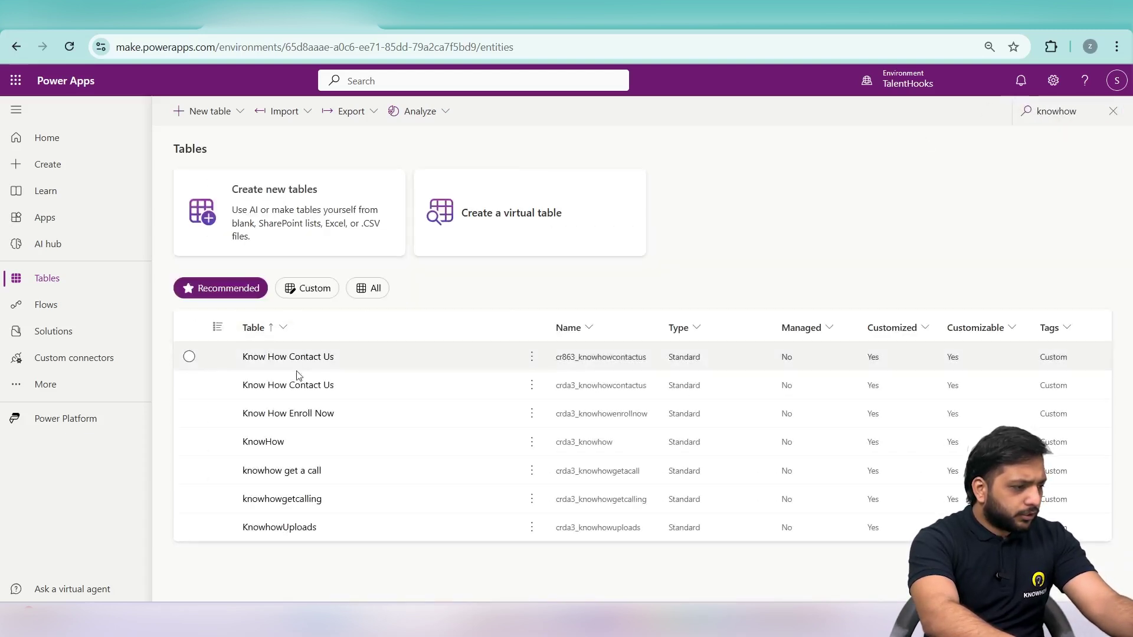
left_click(289, 533)
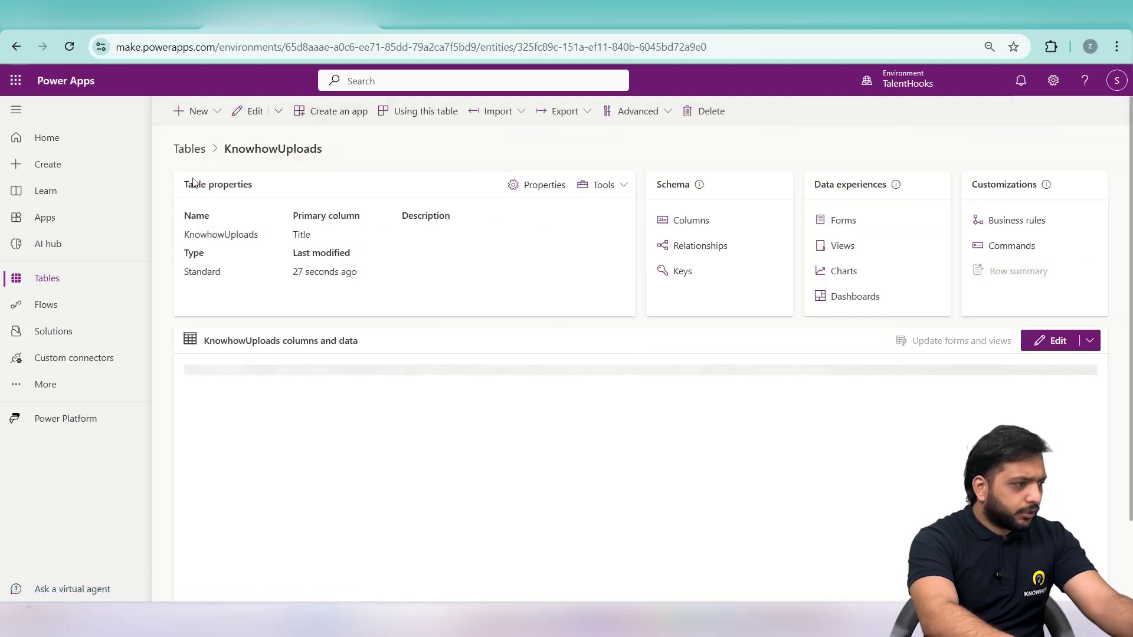
left_click(15, 81)
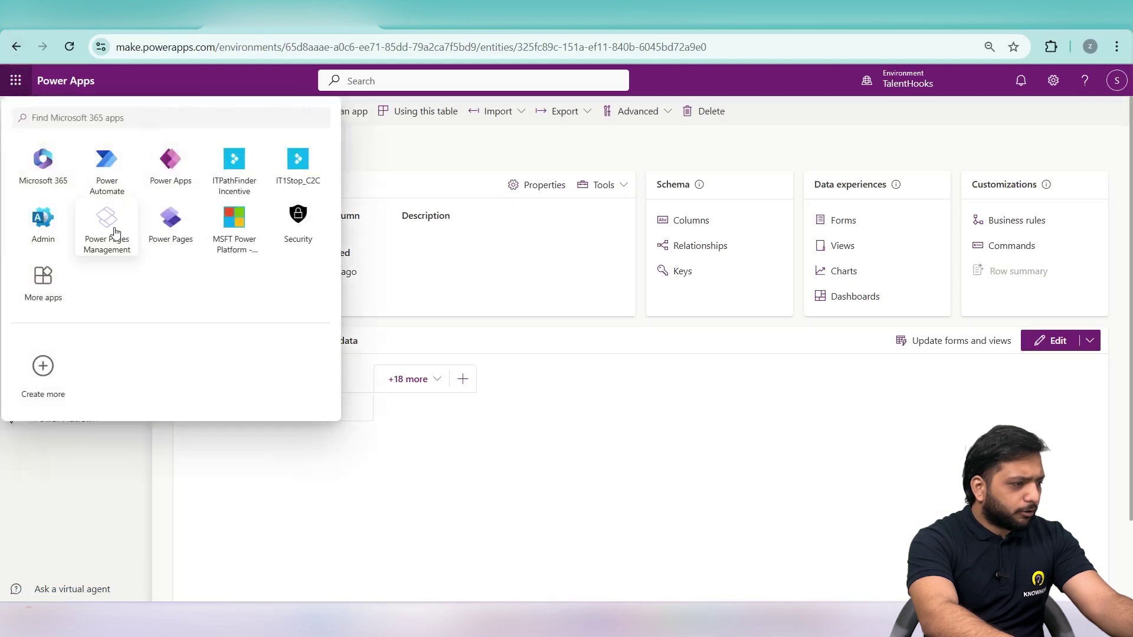
left_click(173, 219)
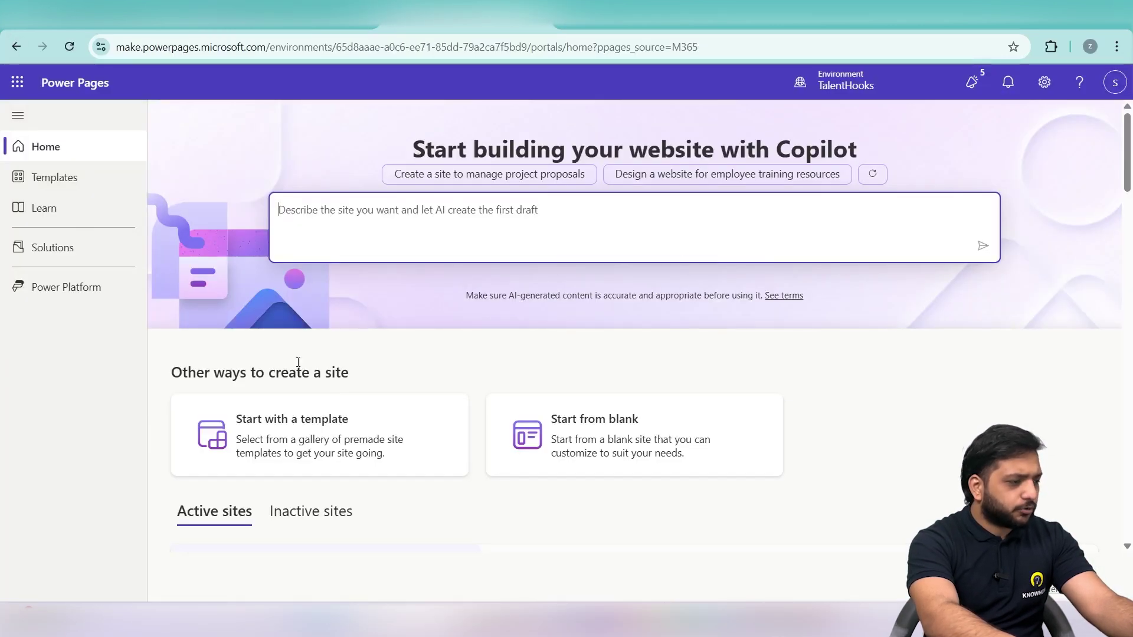
Step: Create a Starter layout 1 site named KnowhowFileUpload
left_click(313, 447)
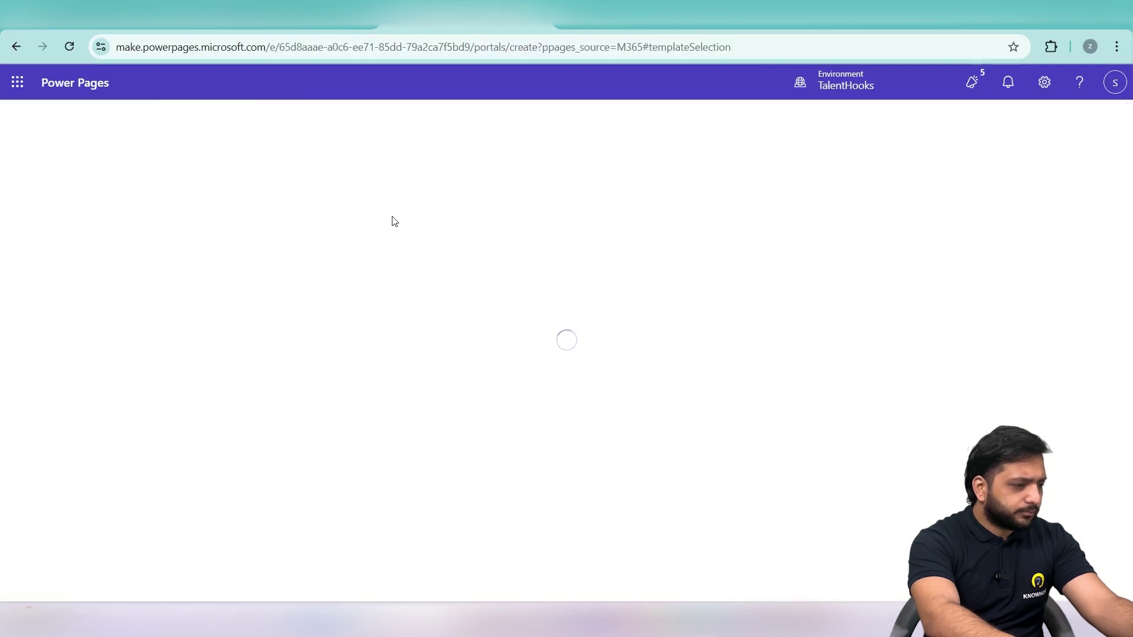
mouse_move(446, 346)
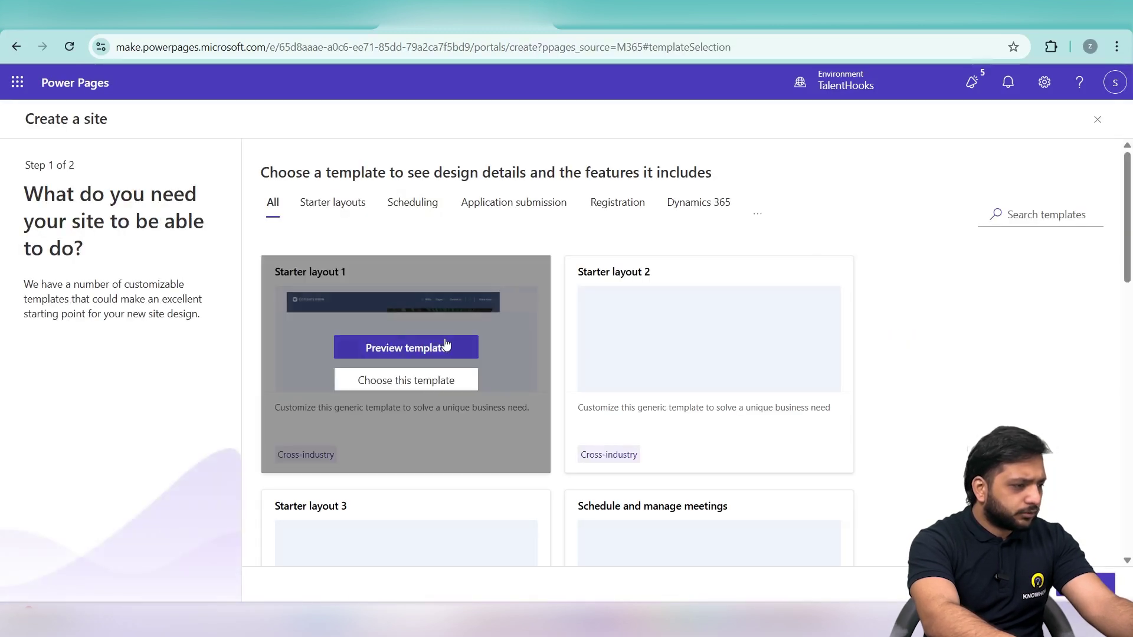
left_click(385, 378)
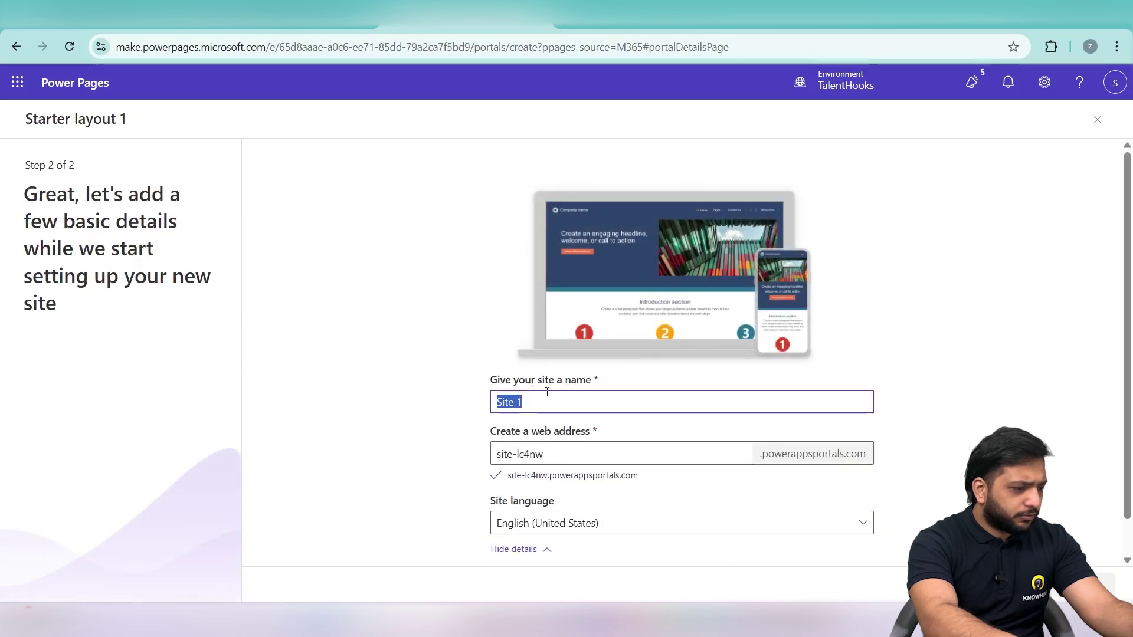
type("Knowhow")
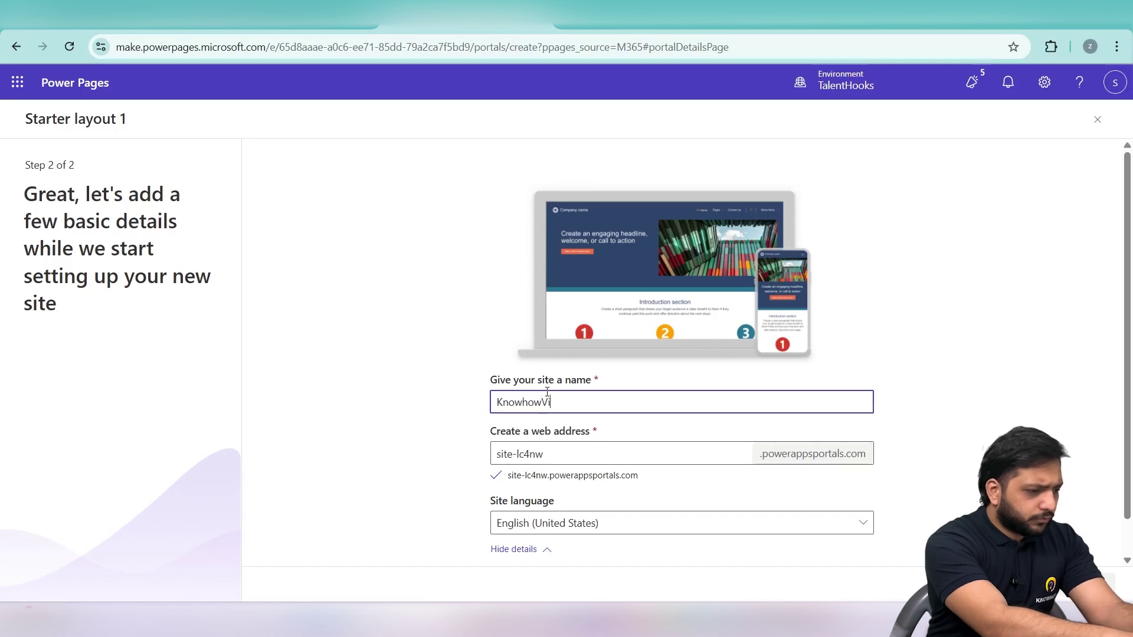
type("FileUpload")
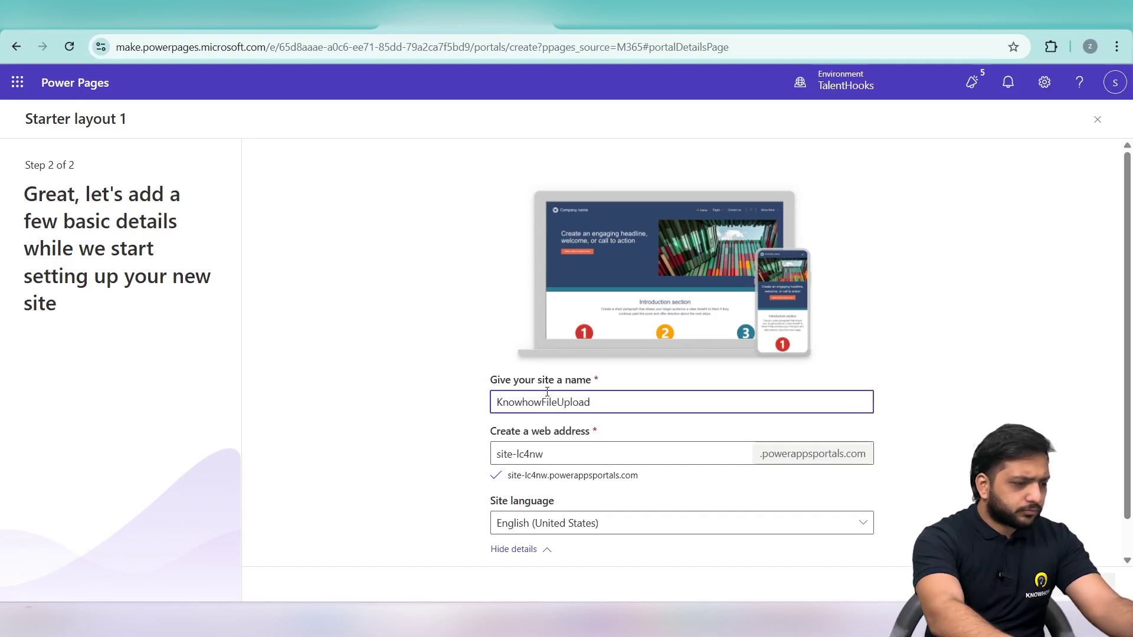
scroll(721, 423, "down", 1)
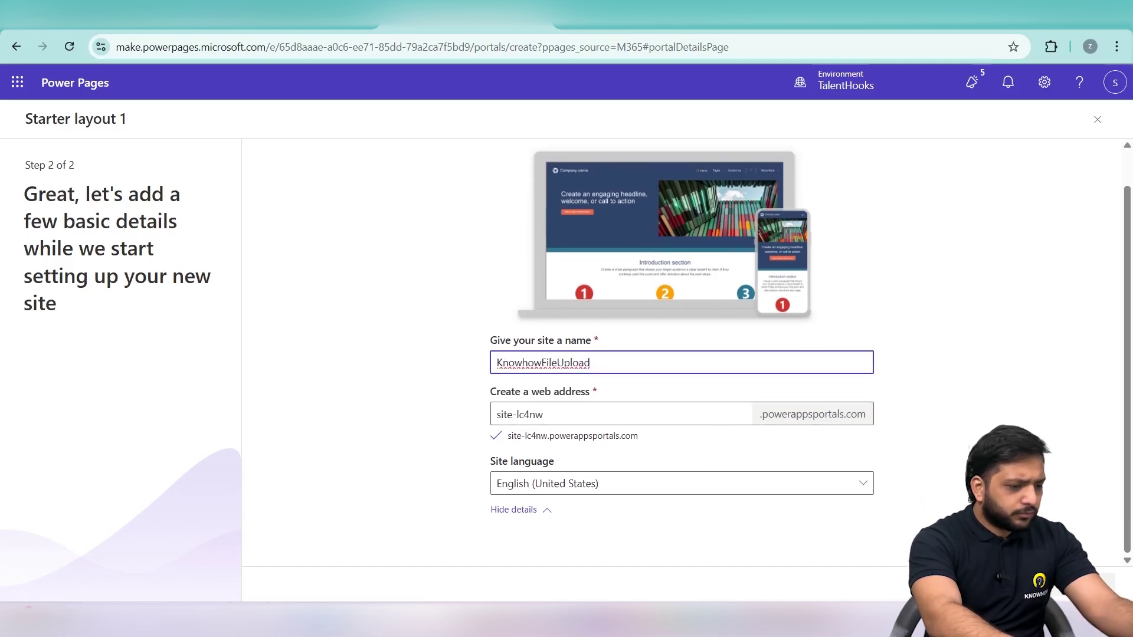
left_click(1086, 584)
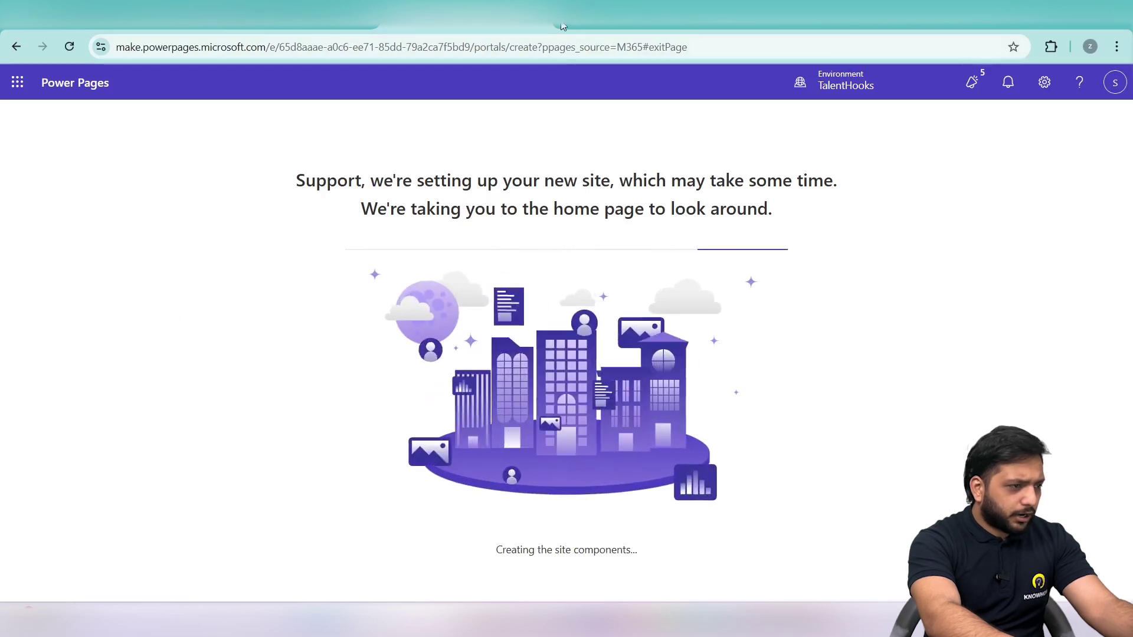
key("ctrl+t")
Step: Go to portal.azure.com and start a Storage account from Create a resource
left_click(495, 291)
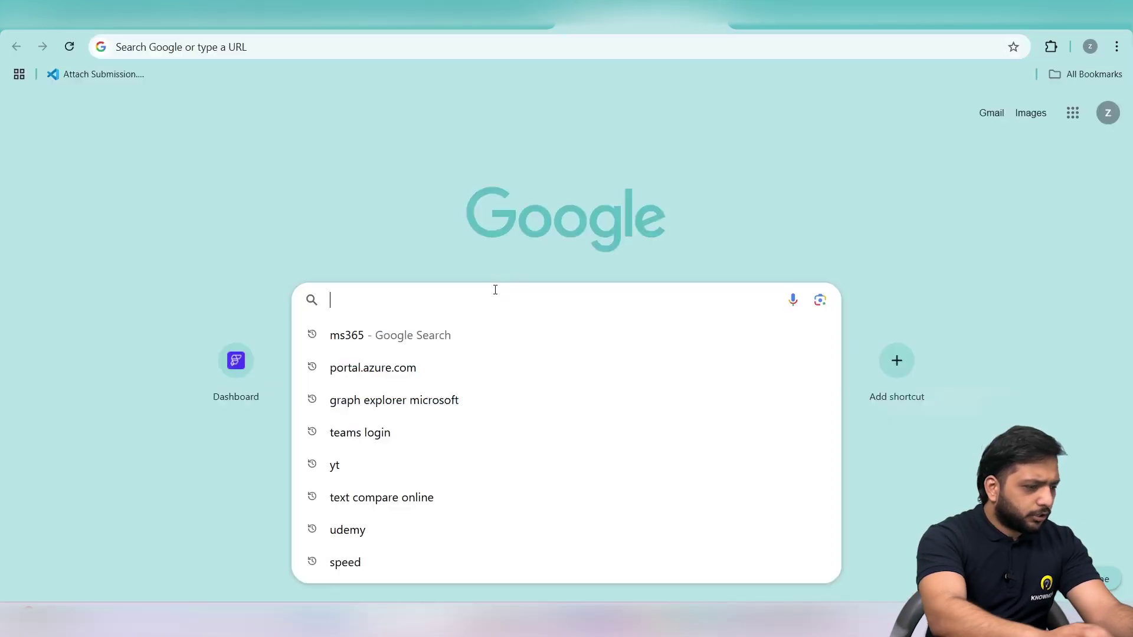
type("porta")
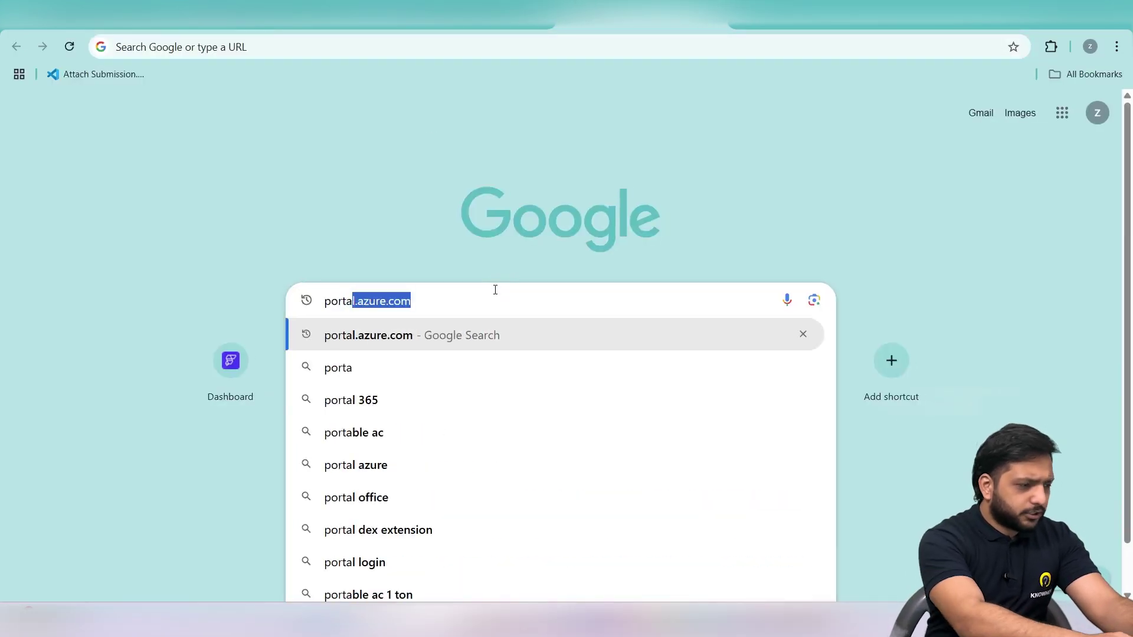
key("Return")
left_click(241, 241)
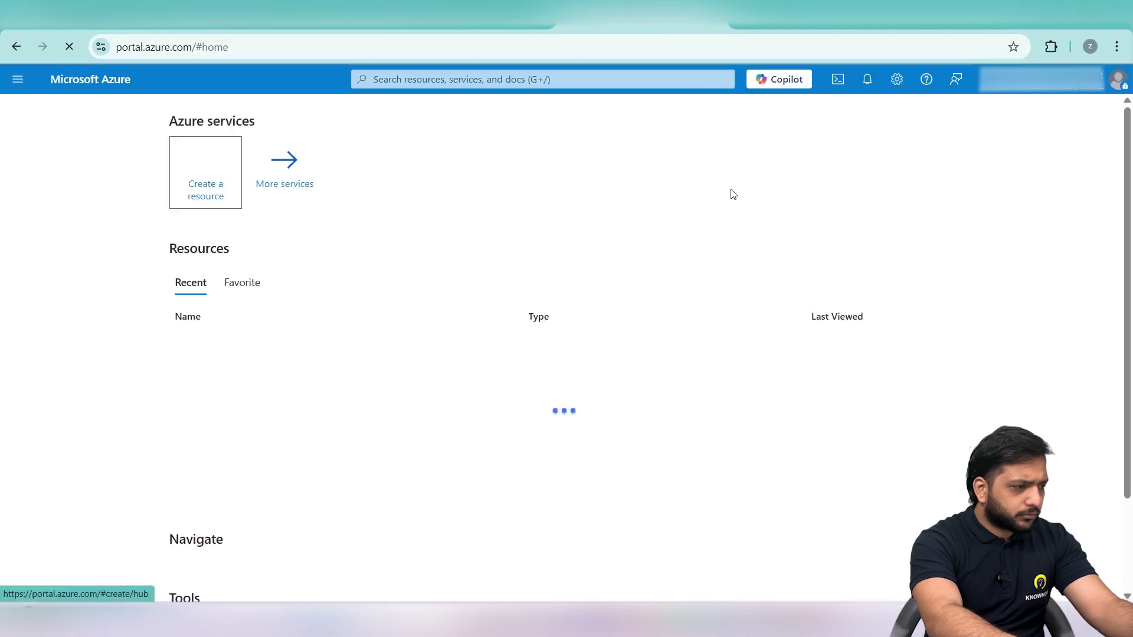
left_click(222, 166)
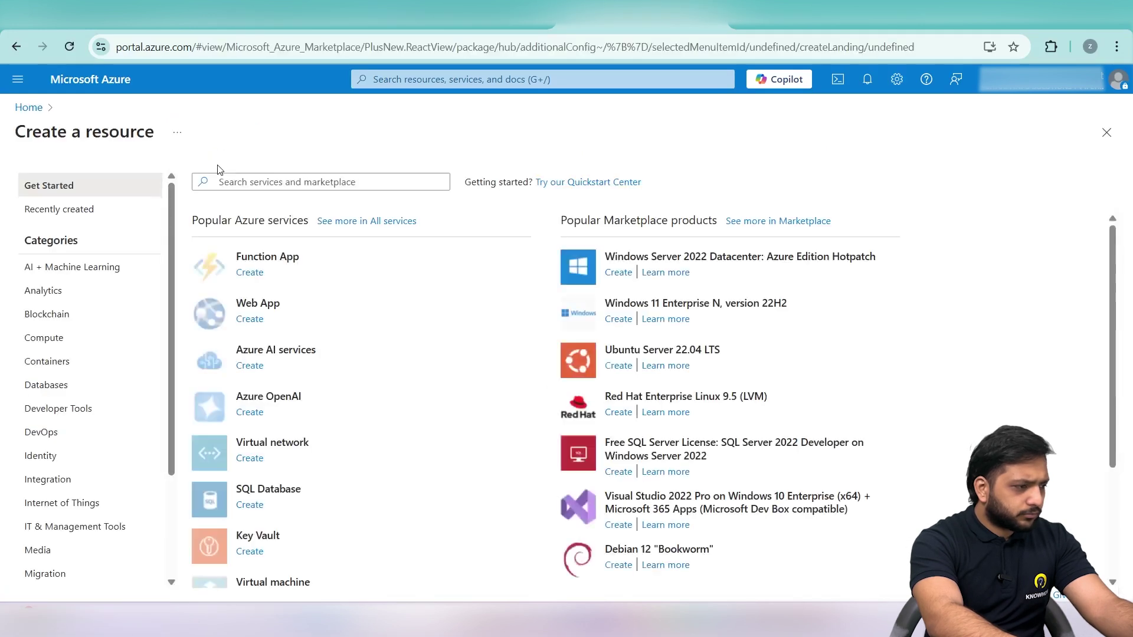
scroll(253, 302, "down", 3)
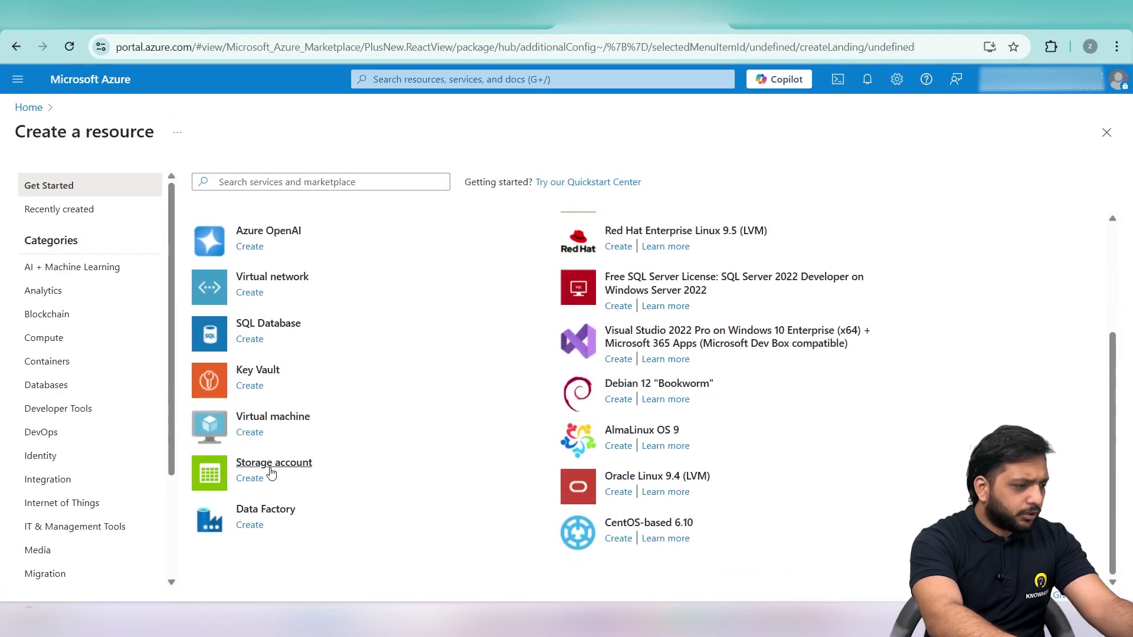
left_click(256, 479)
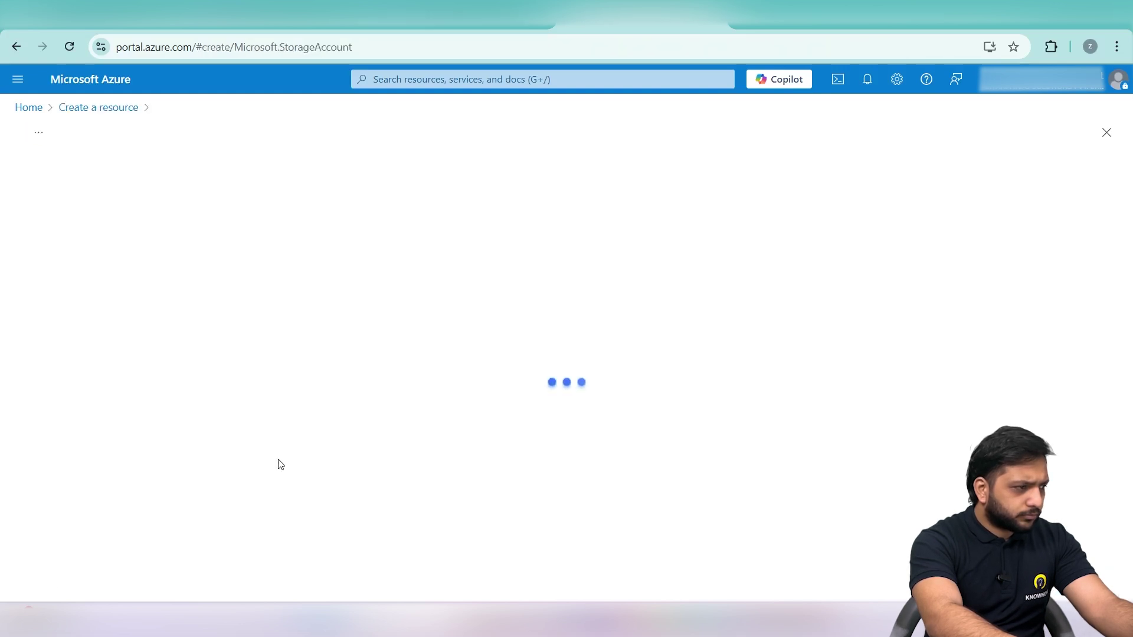
Step: Name the storage account knowhowfileupload, pass validation (West India, Standard, RA-GRS) and create it
scroll(277, 450, "down", 2)
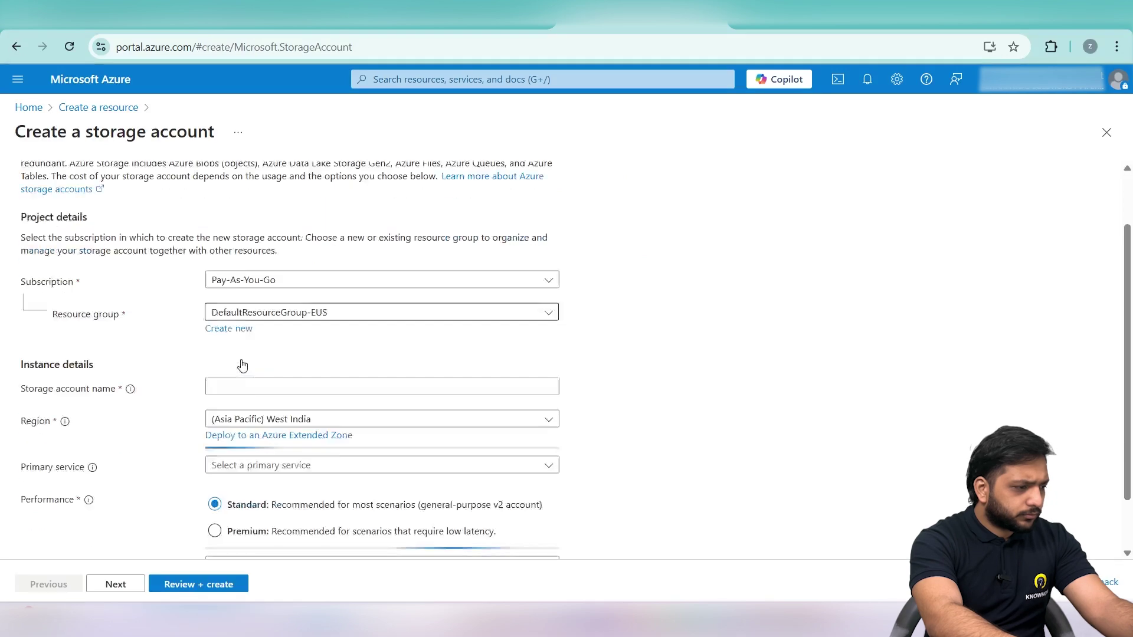
left_click(222, 323)
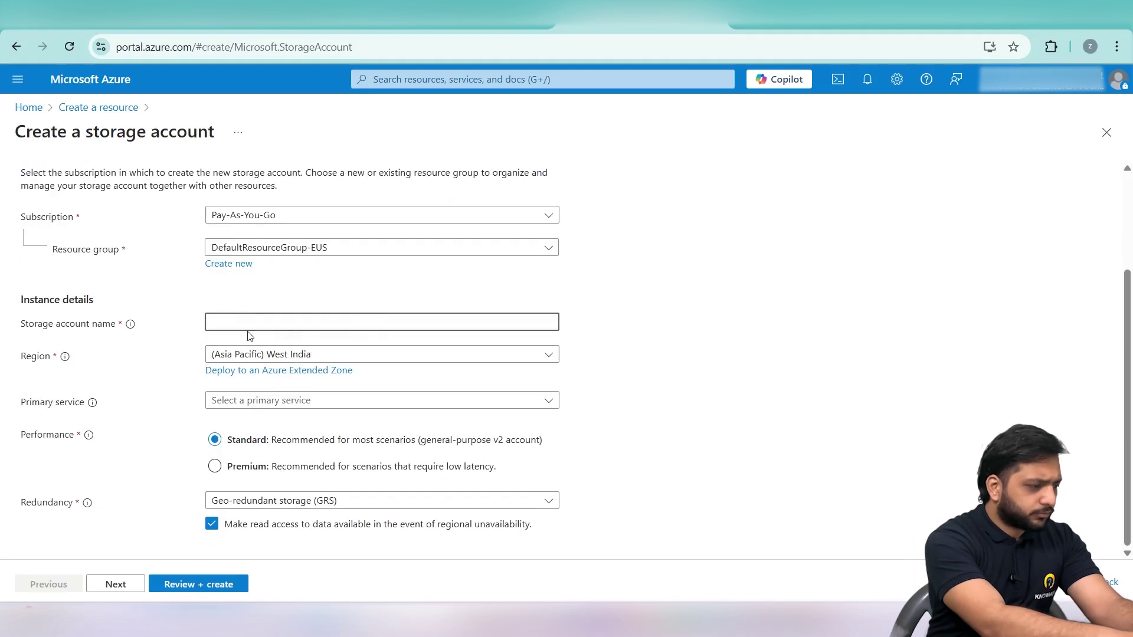
type("k")
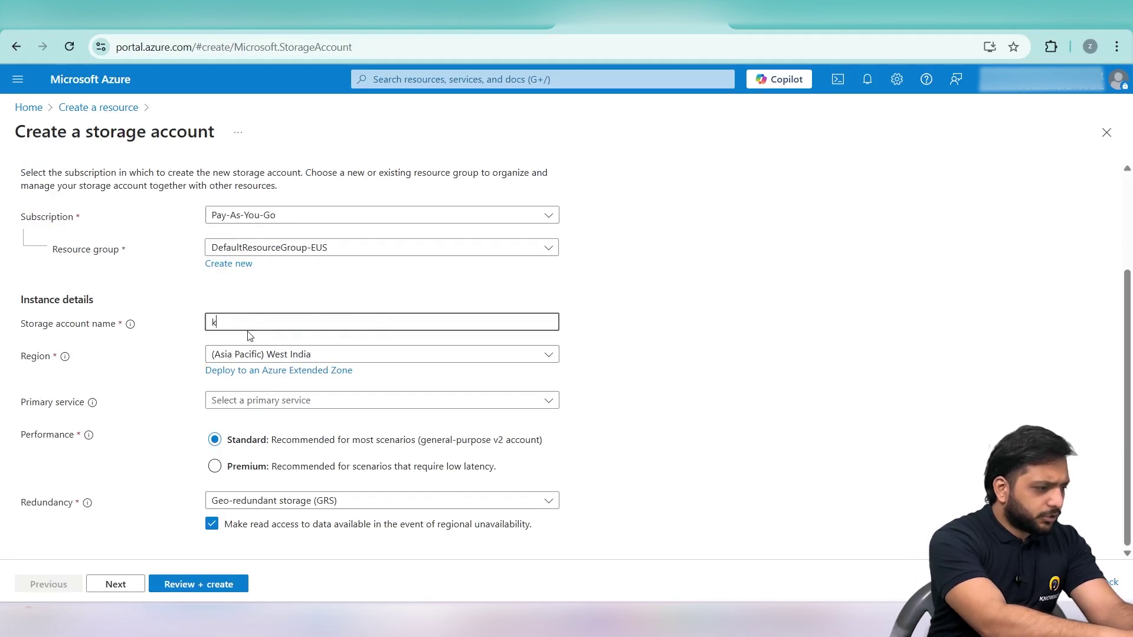
type("nowhowfileupload")
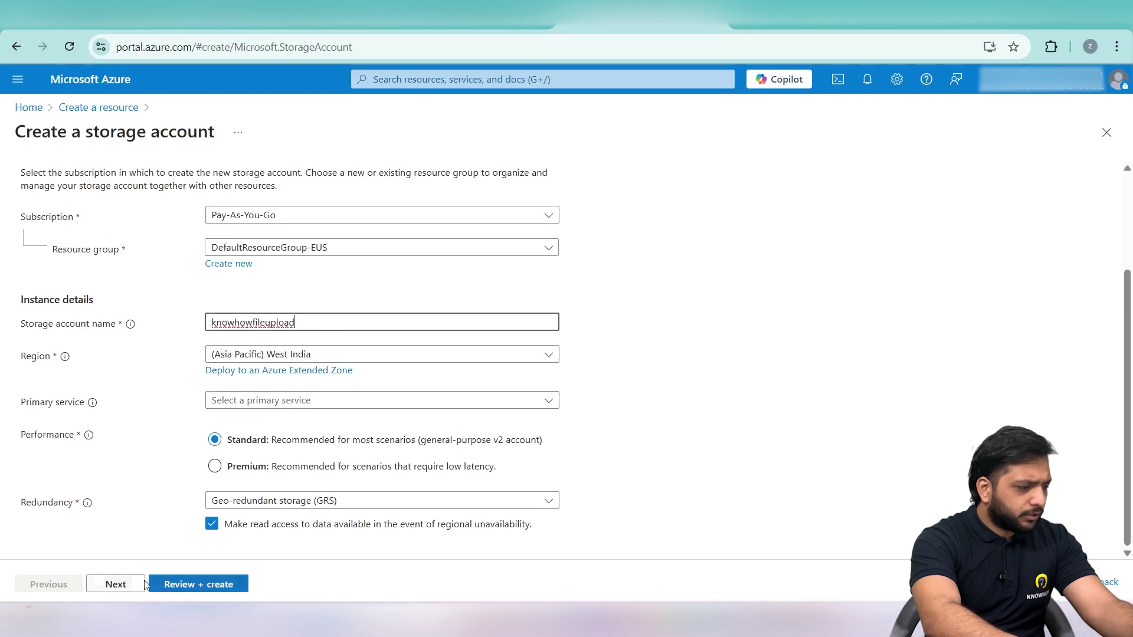
left_click(121, 584)
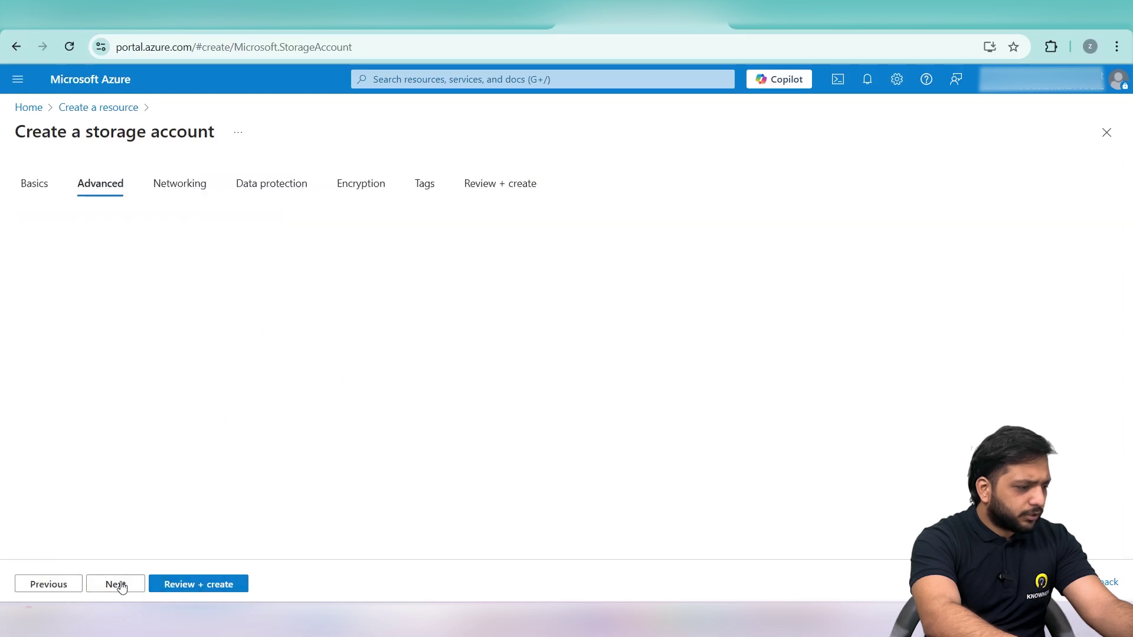
left_click(191, 590)
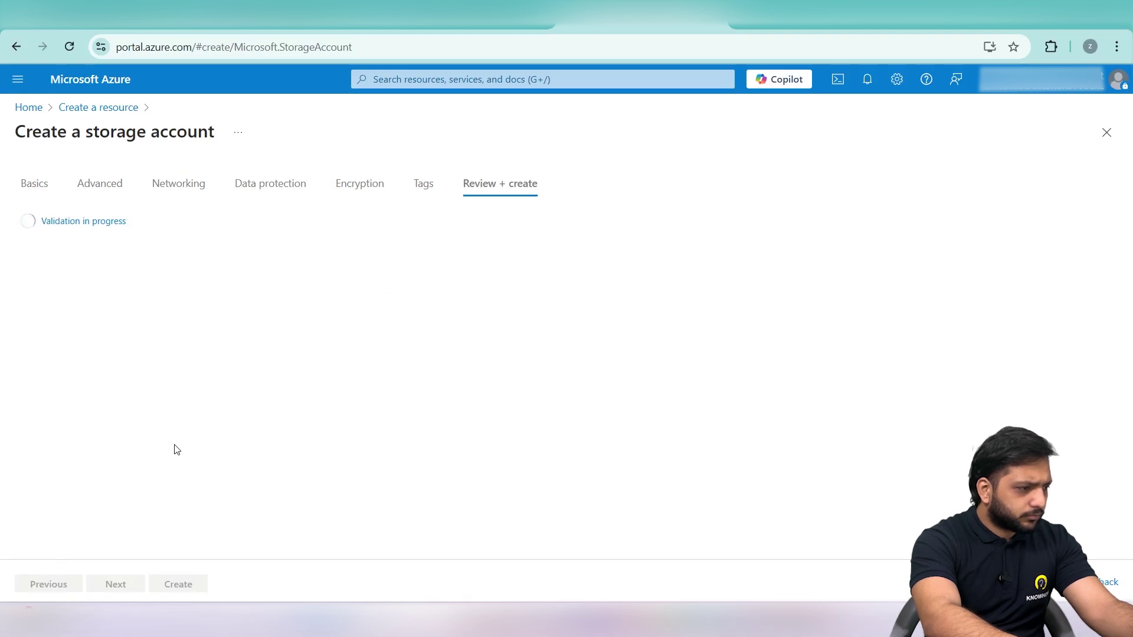
scroll(172, 450, "down", 3)
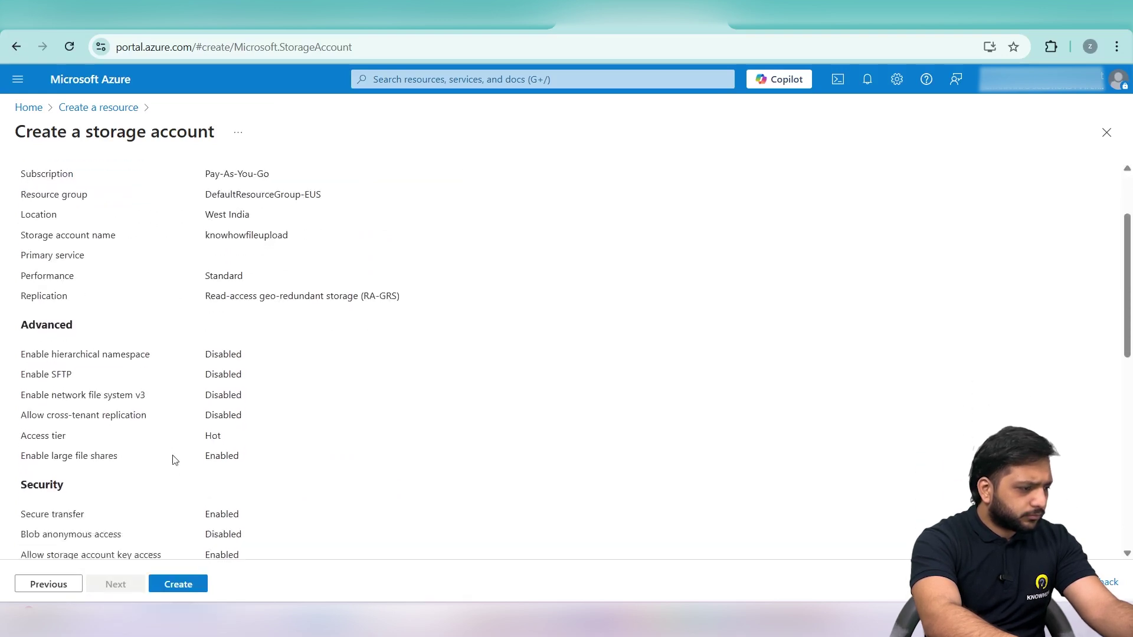
left_click(195, 589)
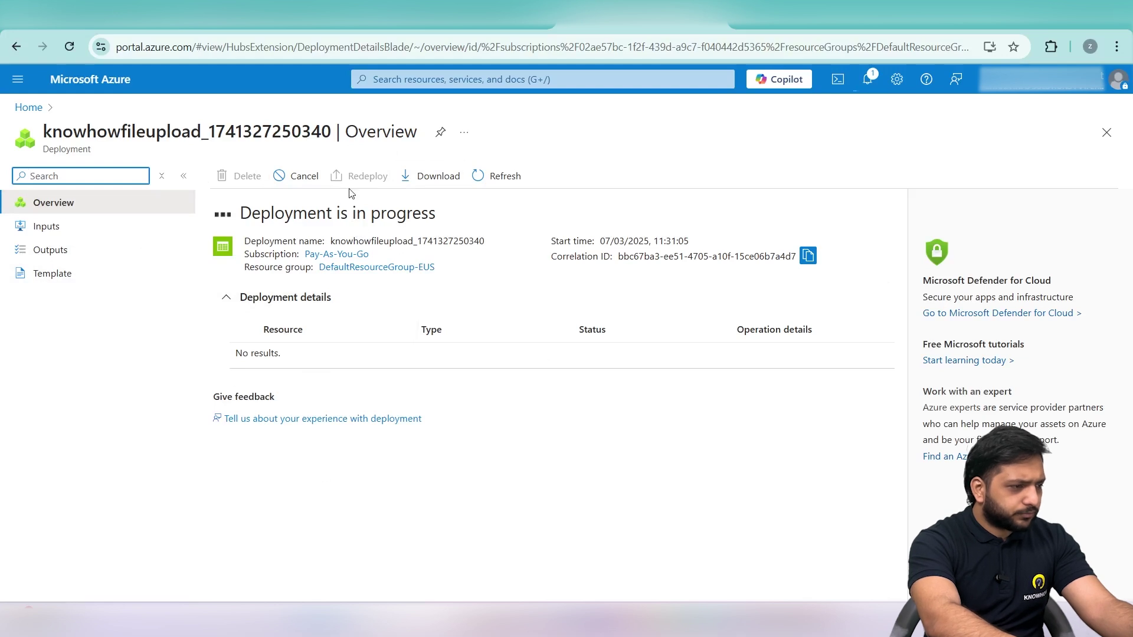
Step: Delete the failed KnowhowFileUpload site, leaving Upload Videos and EmployeeExpenses active
left_click(477, 177)
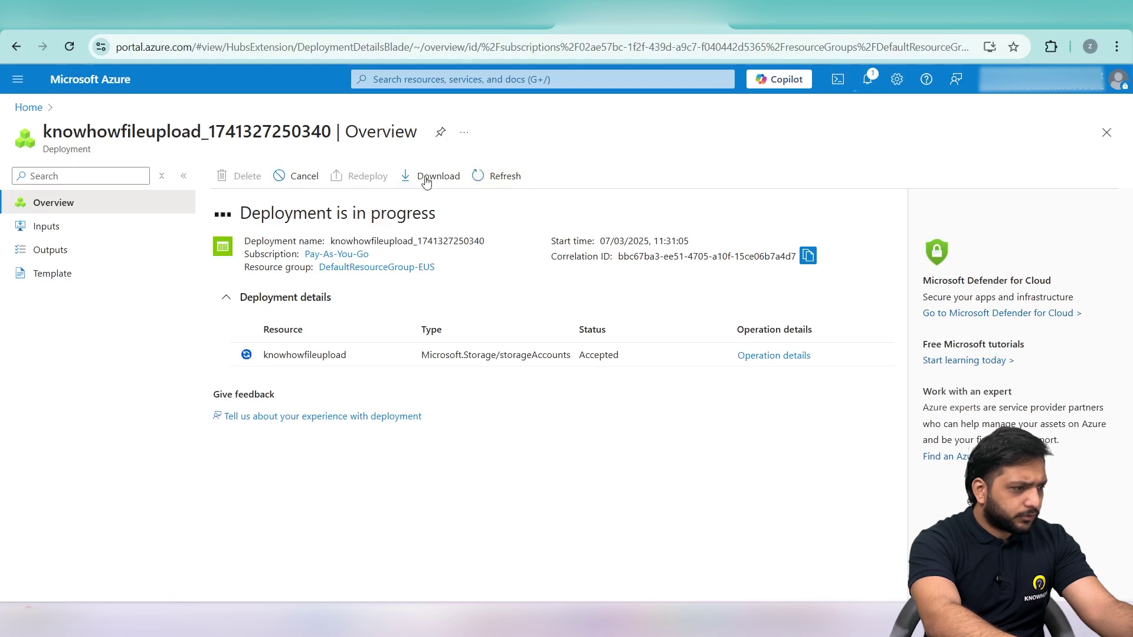
key("ctrl+shift+Tab")
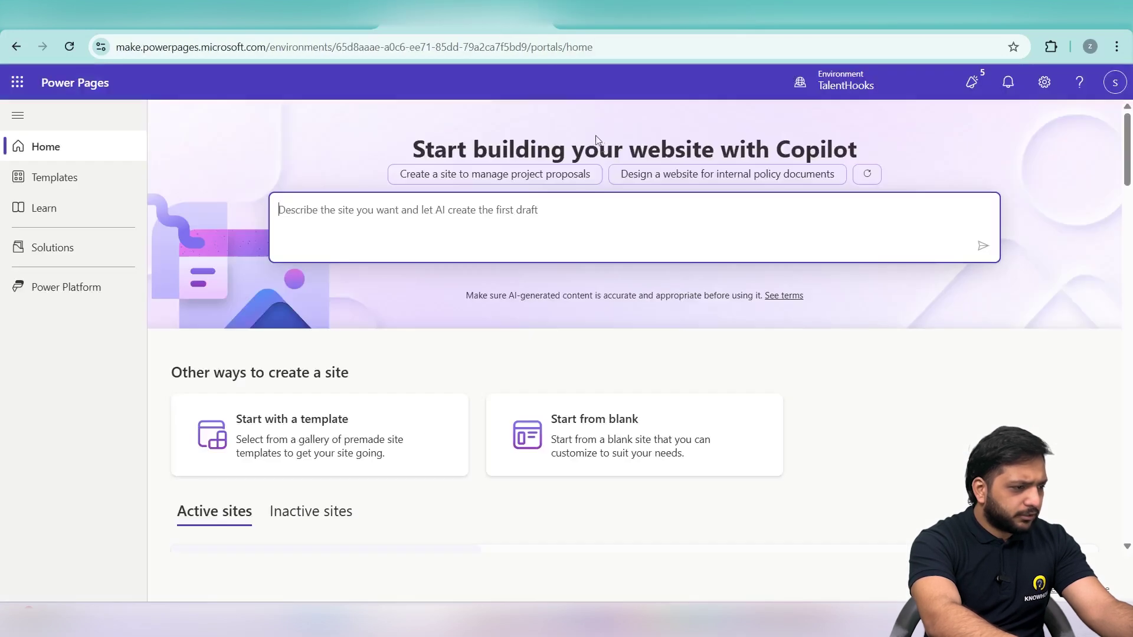
scroll(279, 267, "down", 3)
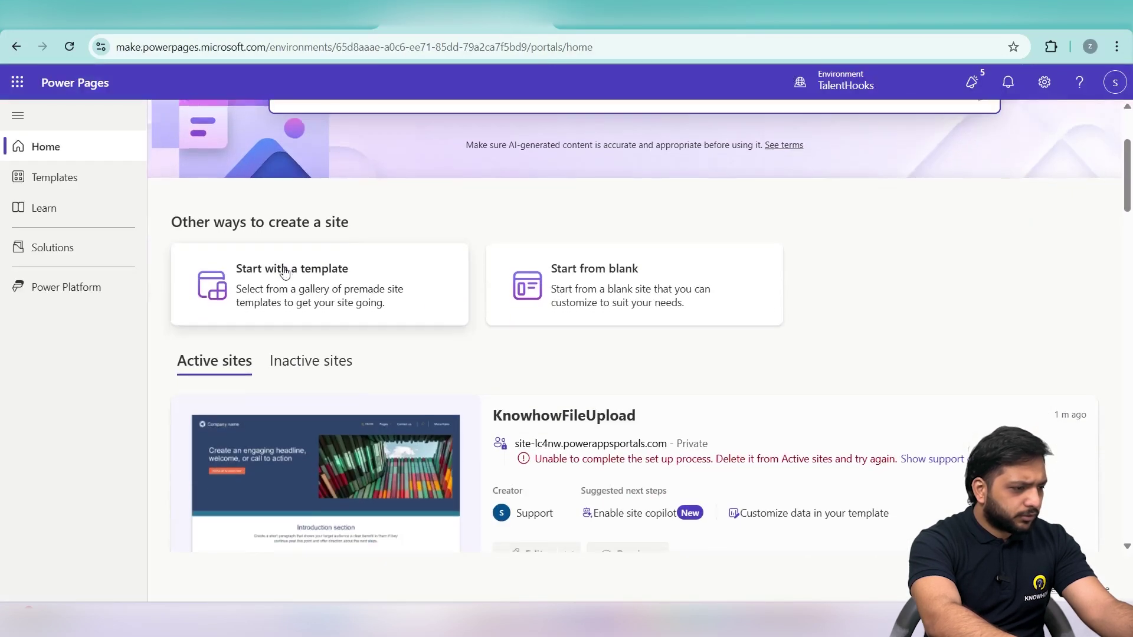
scroll(283, 274, "down", 3)
scroll(352, 292, "up", 1)
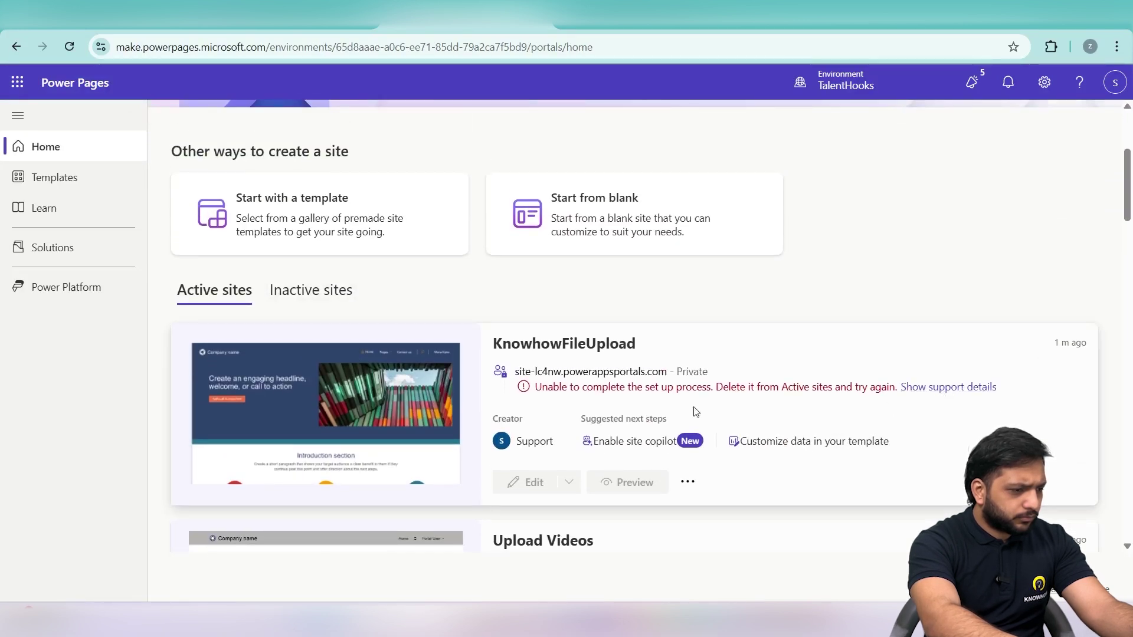
left_click(690, 484)
left_click(687, 458)
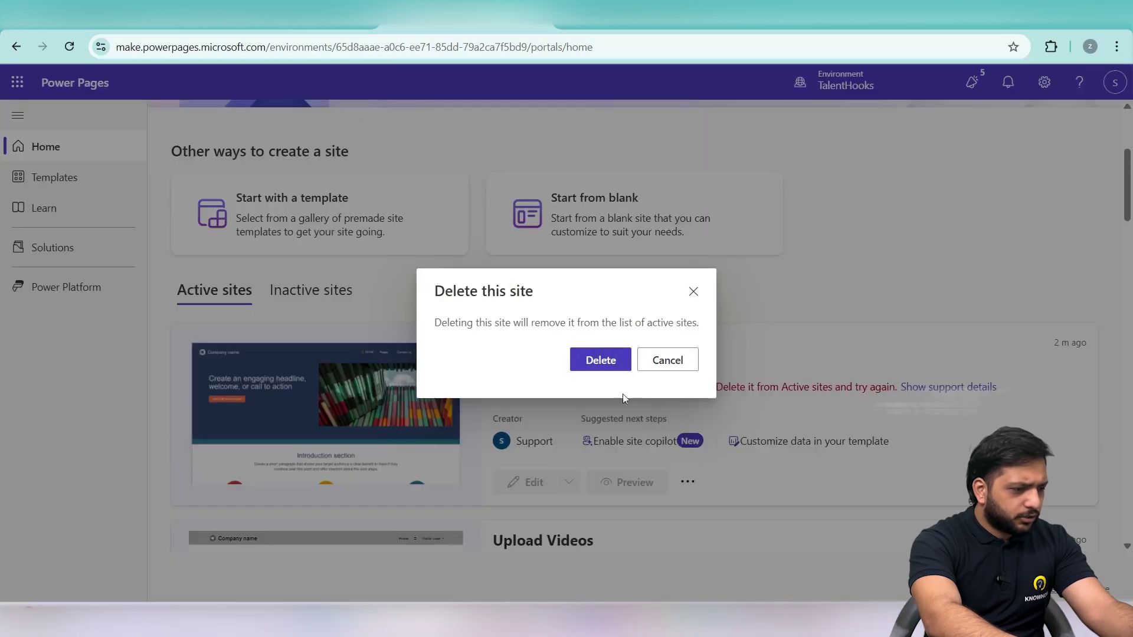
left_click(592, 368)
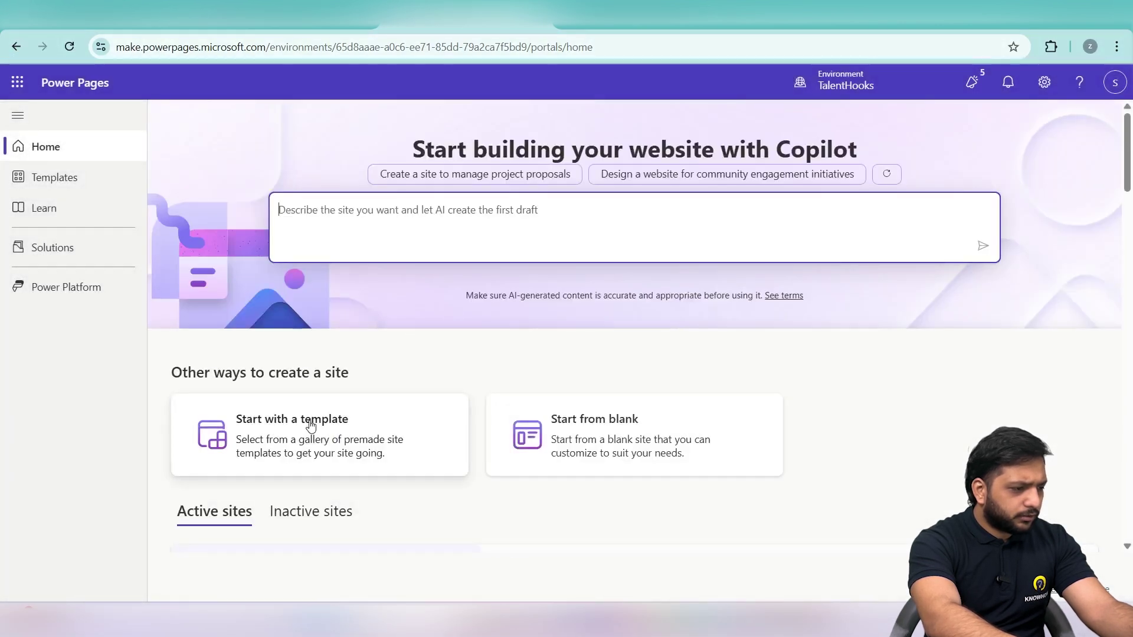
left_click(309, 424)
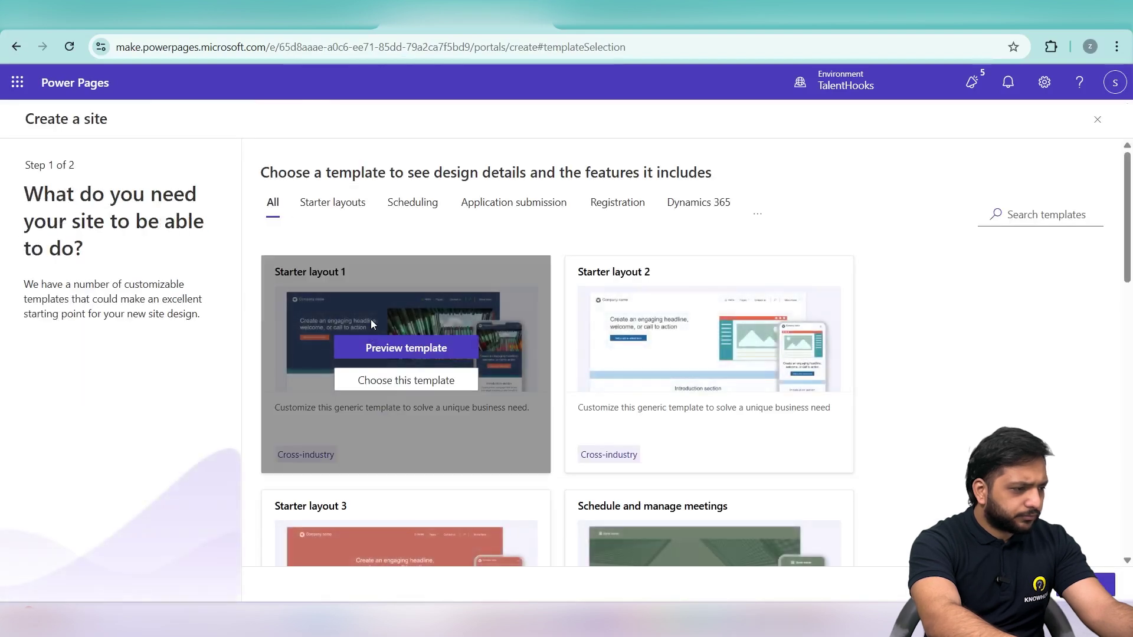
Step: Create a replacement Starter layout 1 site named knowhowfileupload
left_click(390, 379)
triple_click(539, 404)
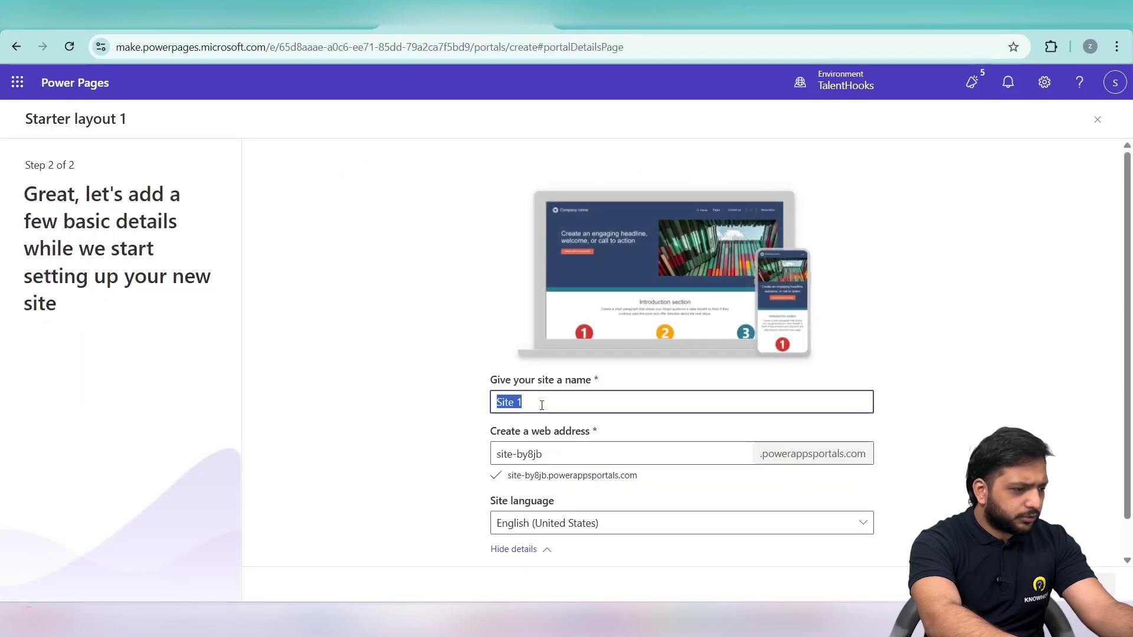
type("knowhow")
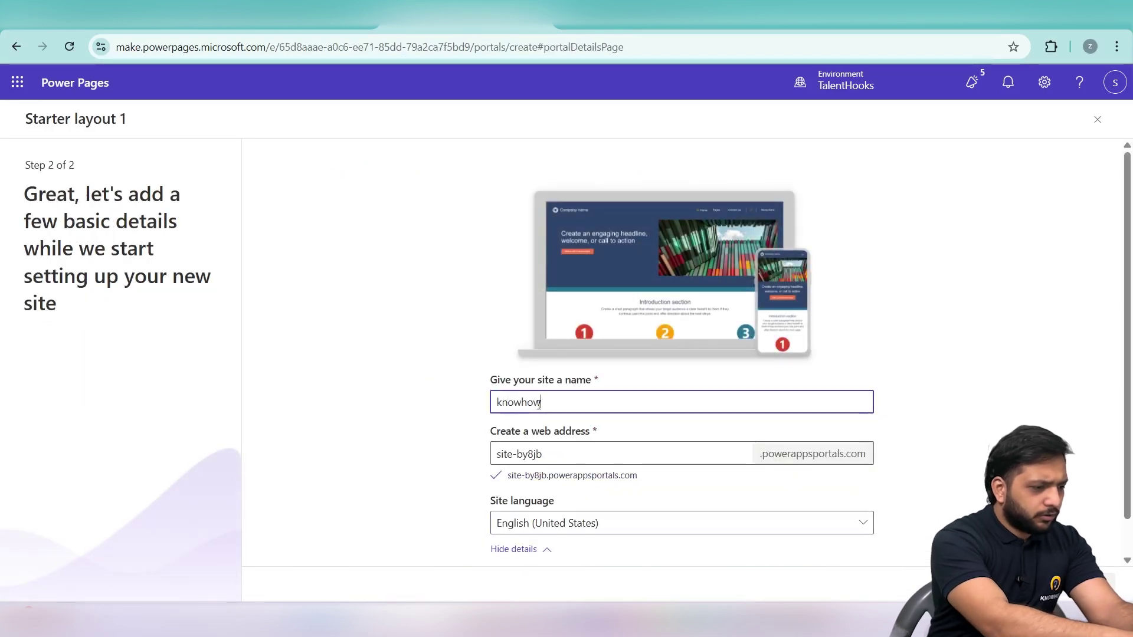
type("fileupload")
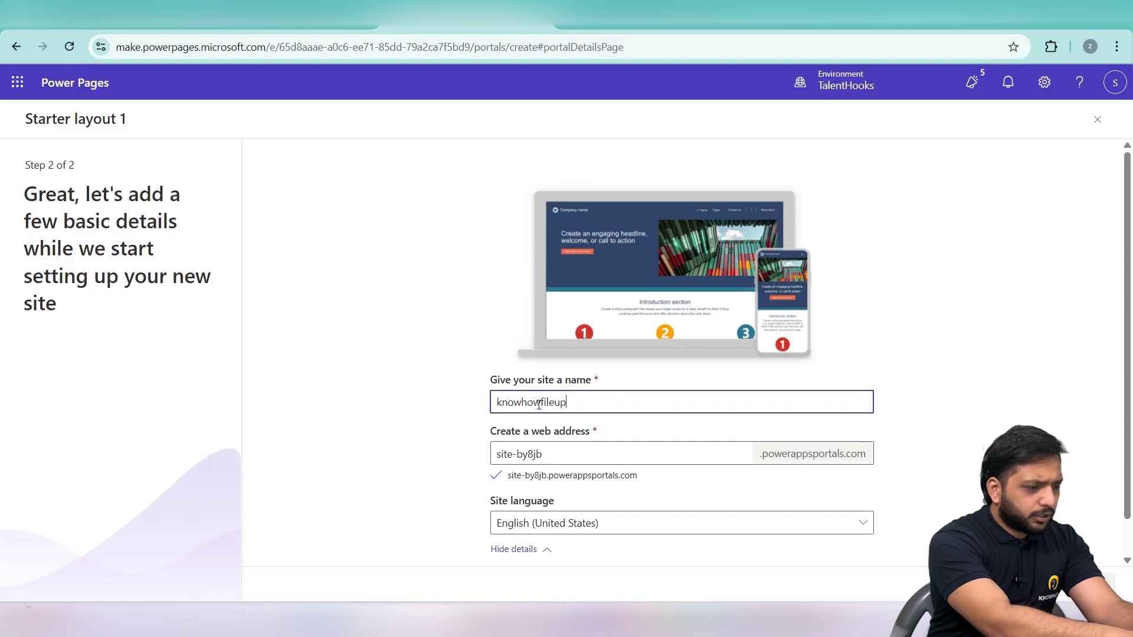
left_click(948, 447)
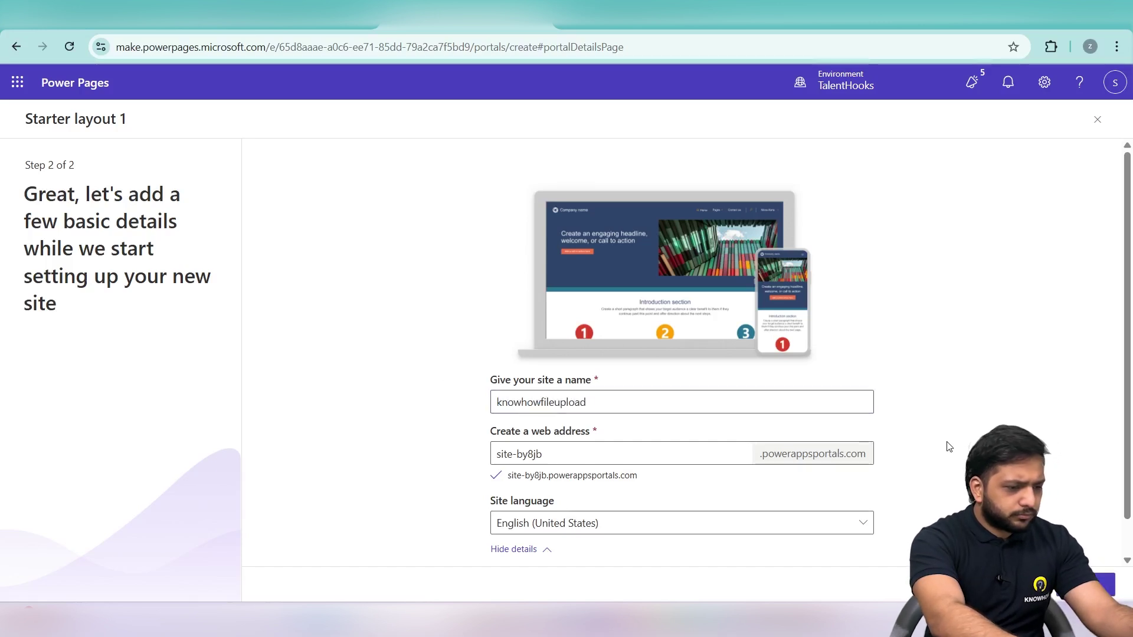
left_click(1099, 584)
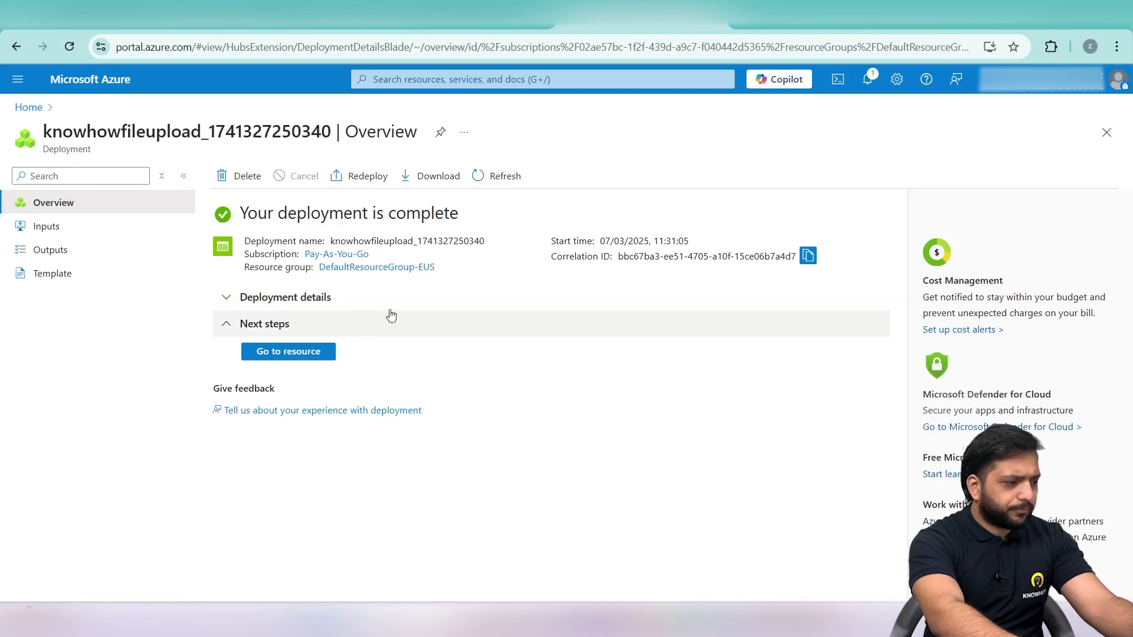
Step: Open Access Control (IAM) on storage account knowhowfileupload and add a role assignment with Reader
left_click(29, 109)
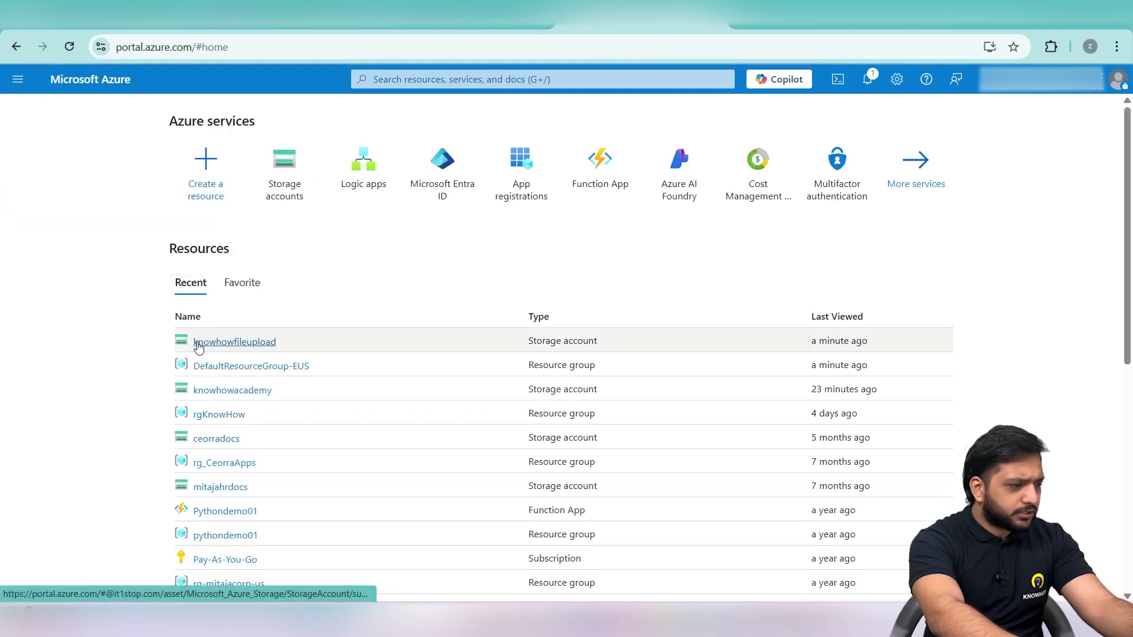
mouse_move(198, 348)
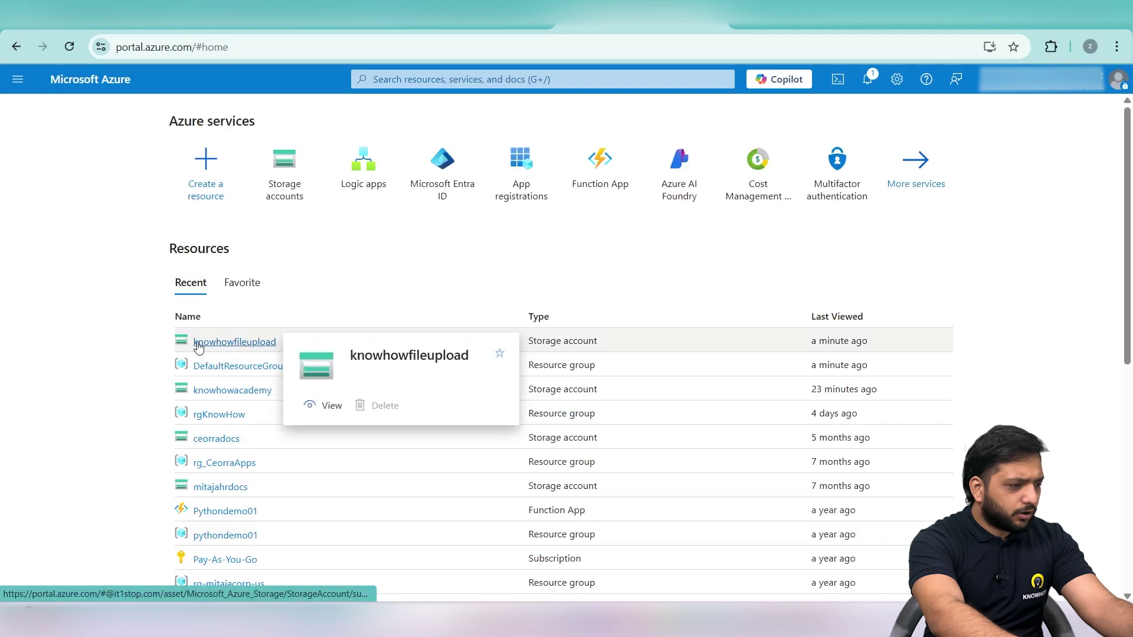
left_click(249, 346)
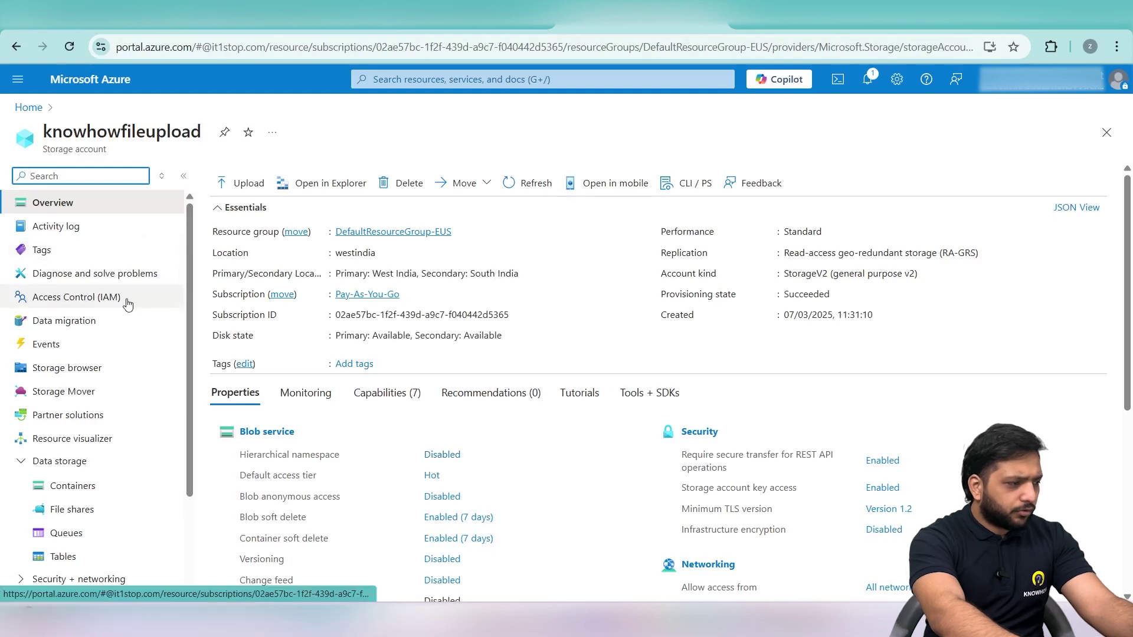
left_click(127, 303)
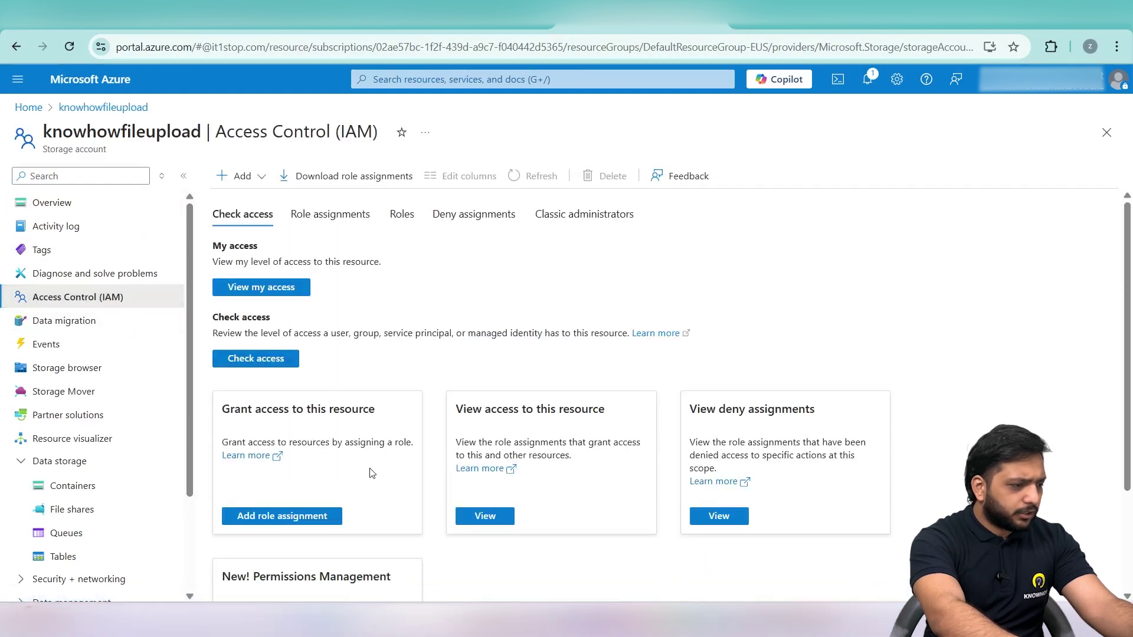
scroll(372, 473, "down", 2)
left_click(261, 376)
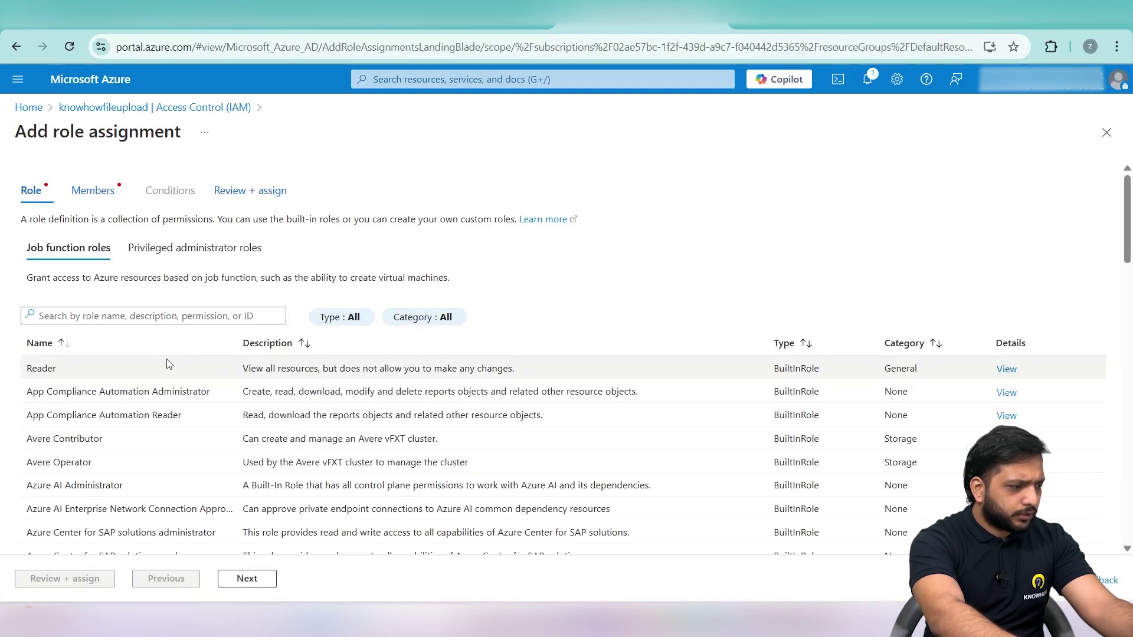
left_click(37, 372)
Step: Select app Portals-knowhowfileupload as the member and complete the Reader assignment via Review + assign
left_click(245, 580)
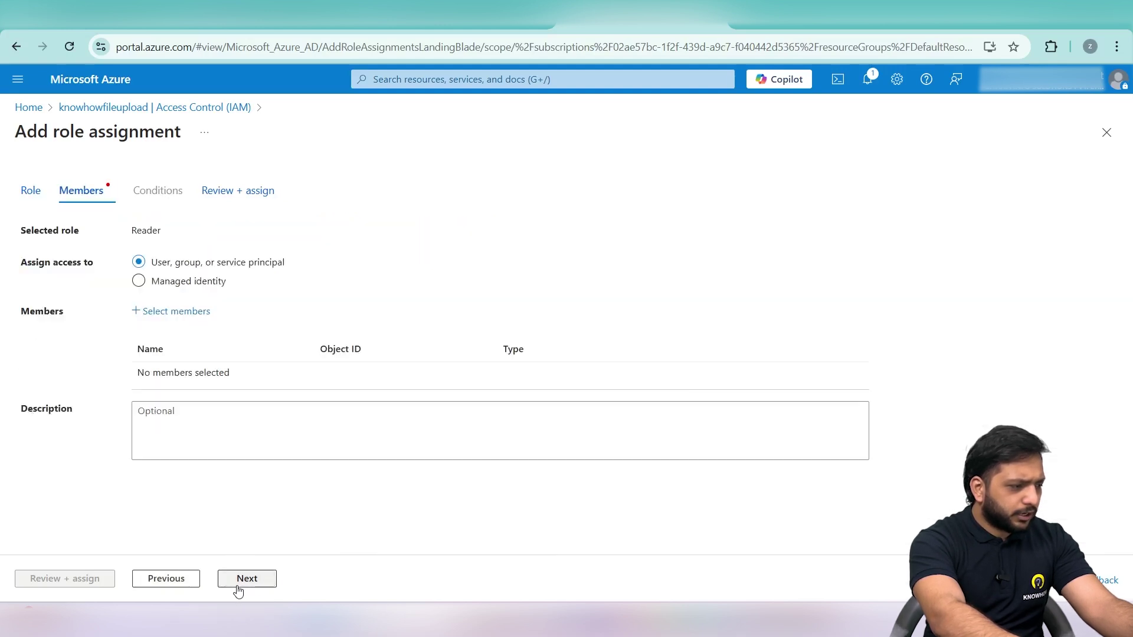
left_click(171, 314)
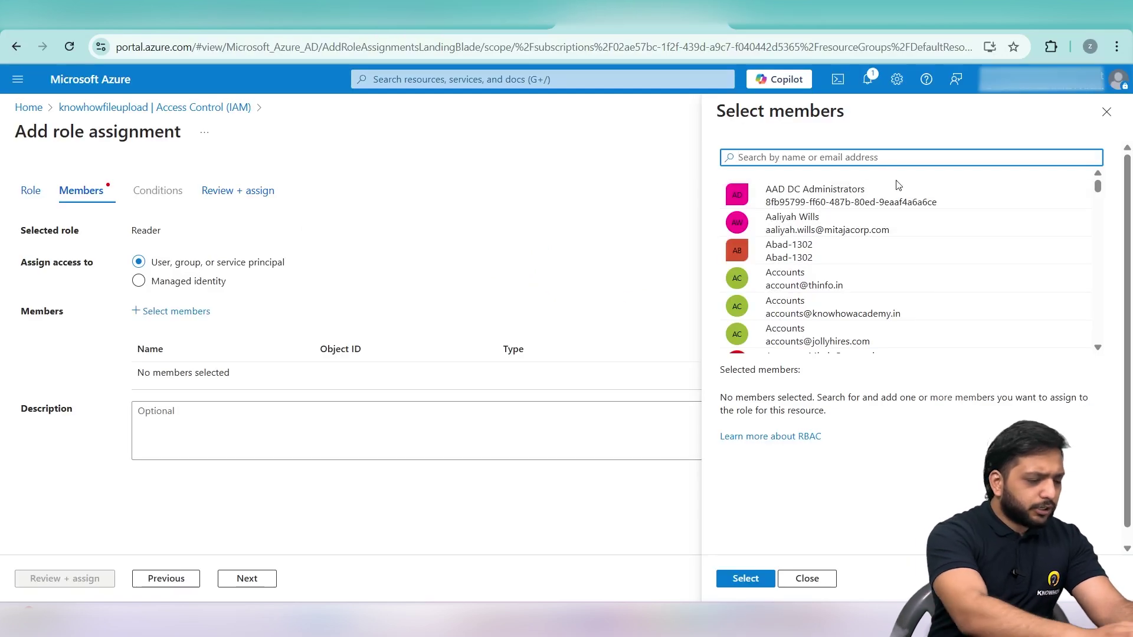
type("Port")
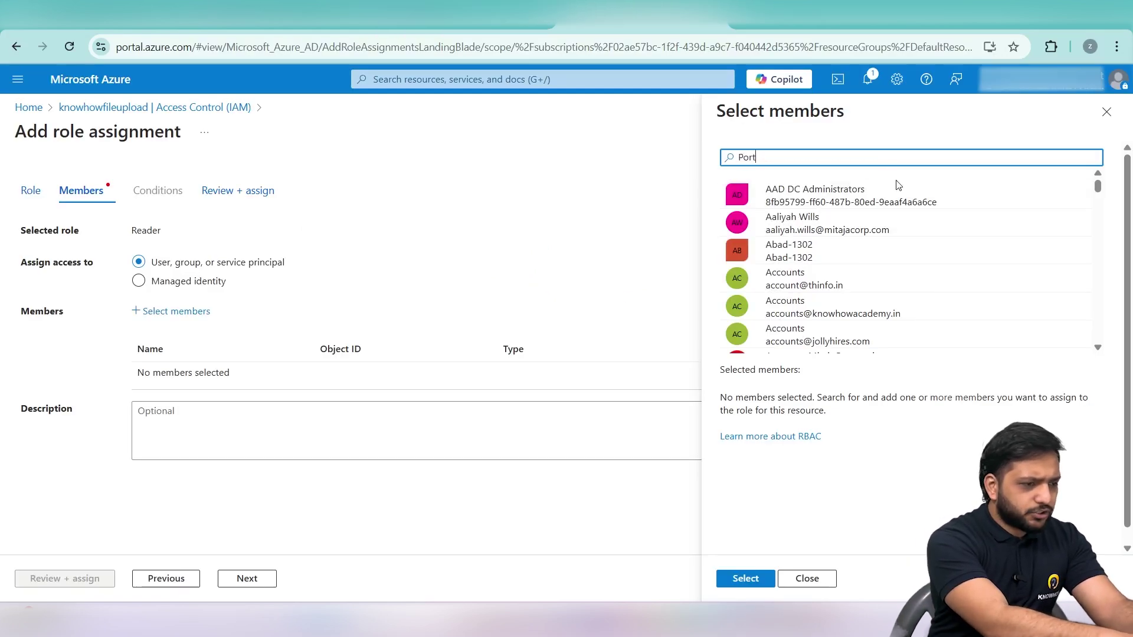
type("als-knowhow")
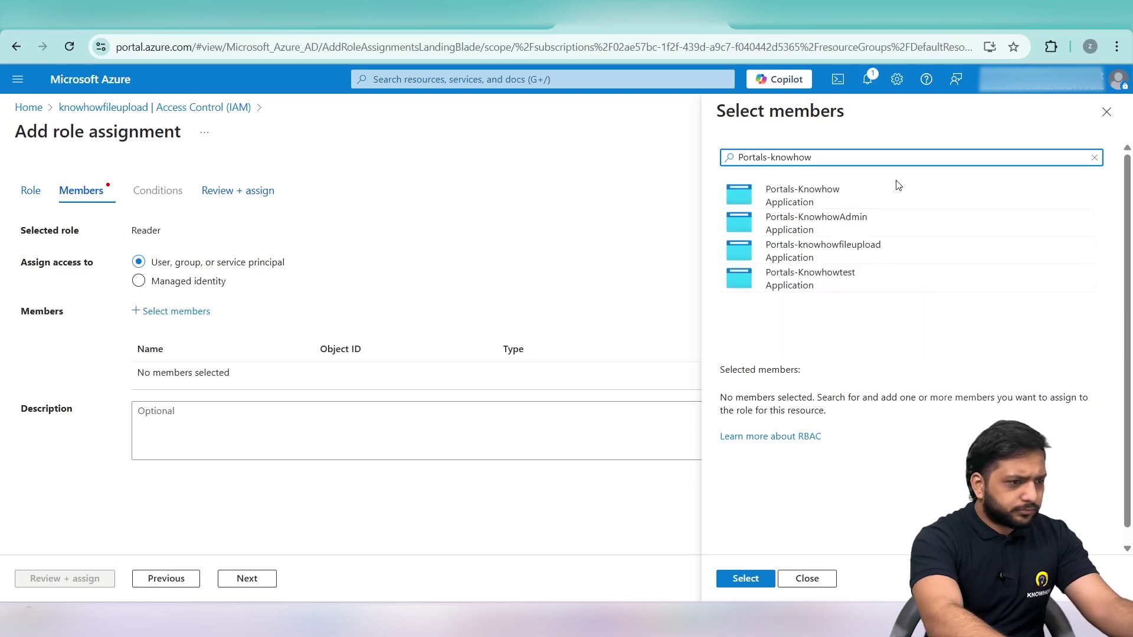
left_click(856, 257)
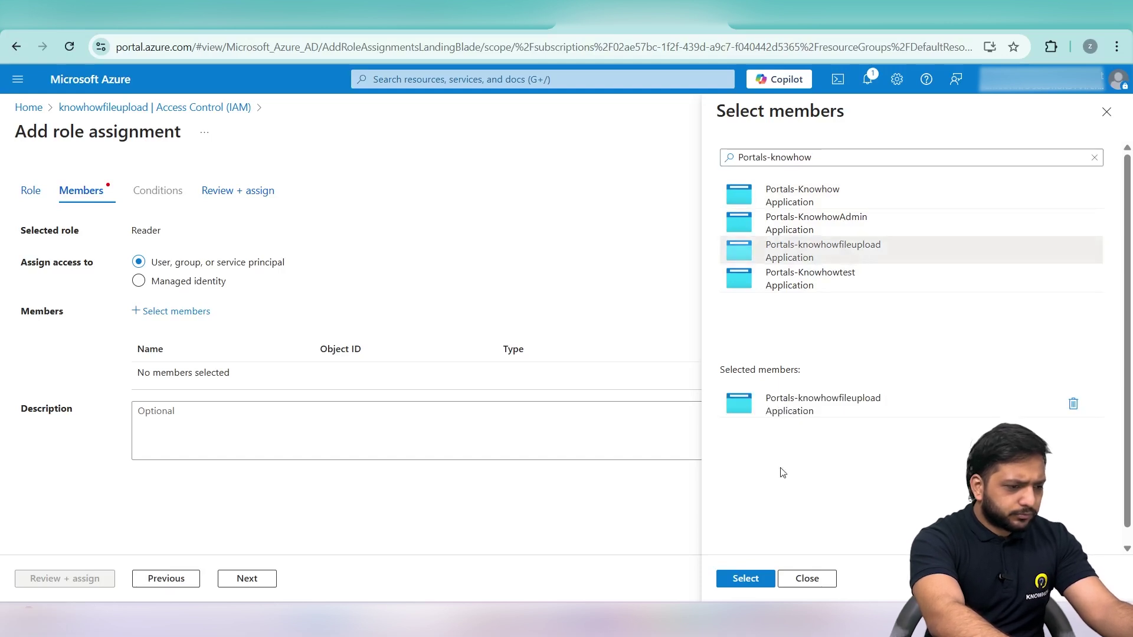
left_click(746, 578)
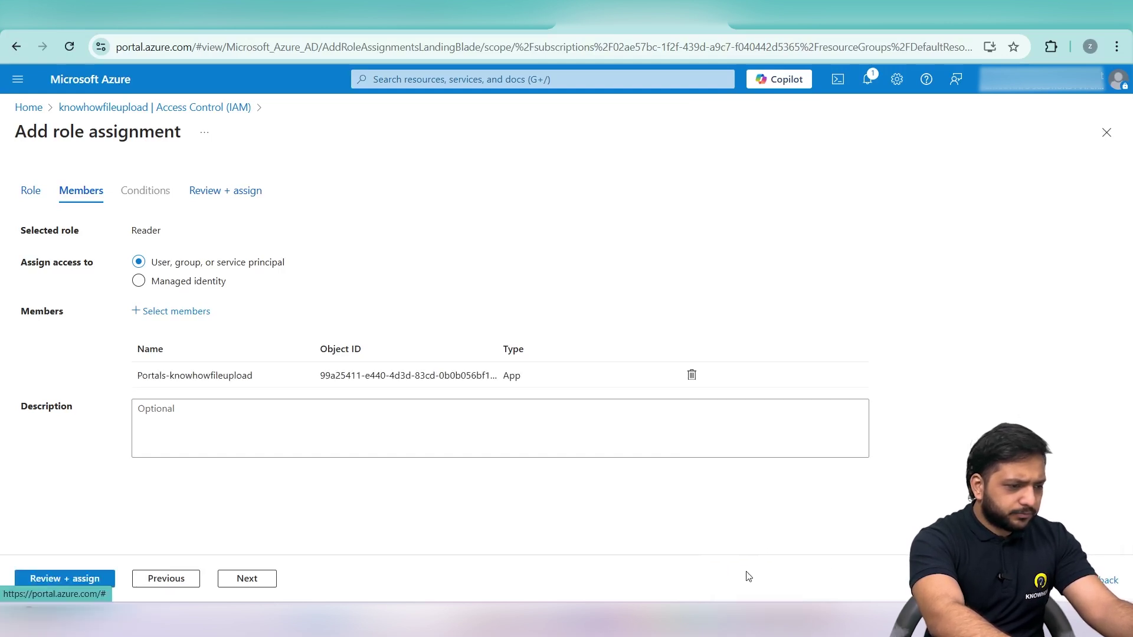
left_click(72, 580)
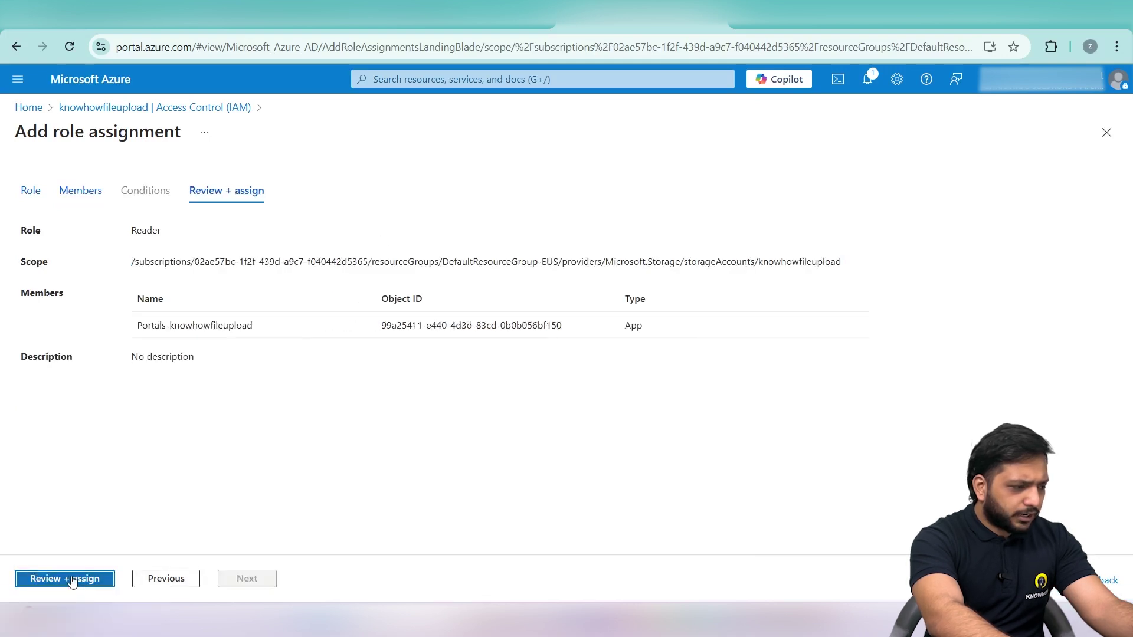
left_click(72, 579)
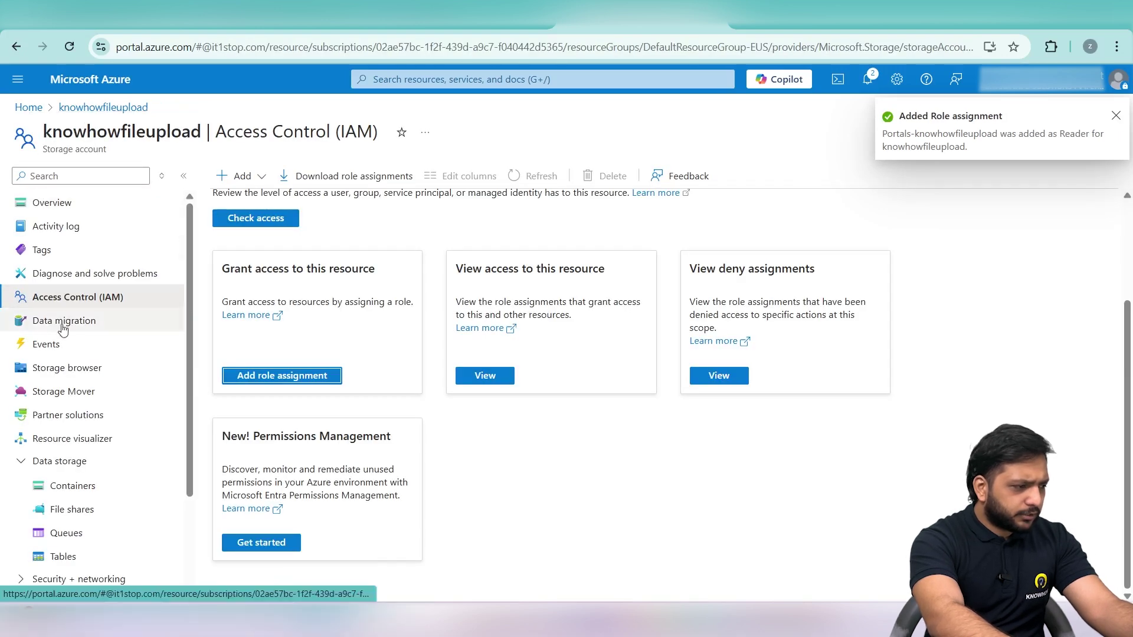
scroll(59, 384, "down", 2)
Step: From the storage account's Containers list, create a private container named knowhowfileupload
left_click(64, 360)
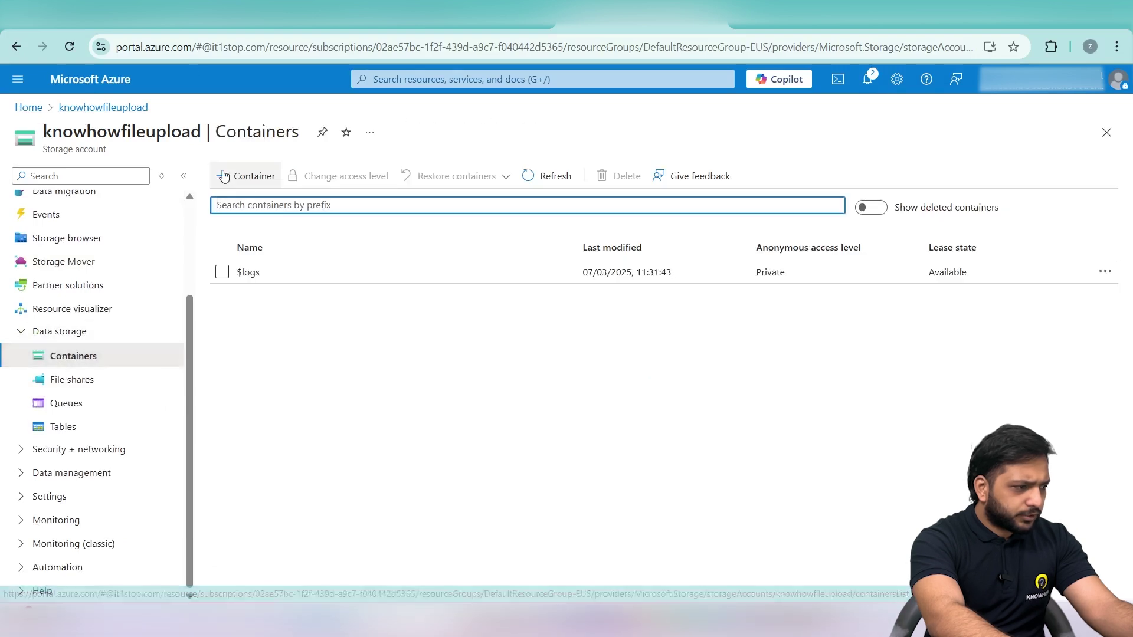
left_click(246, 176)
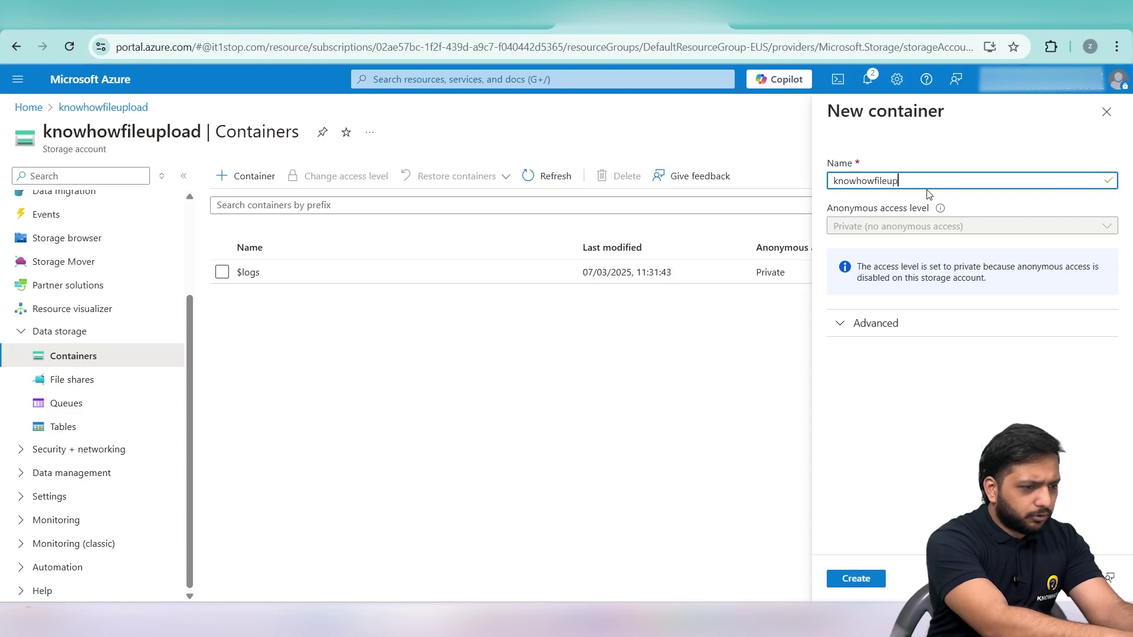
left_click(885, 384)
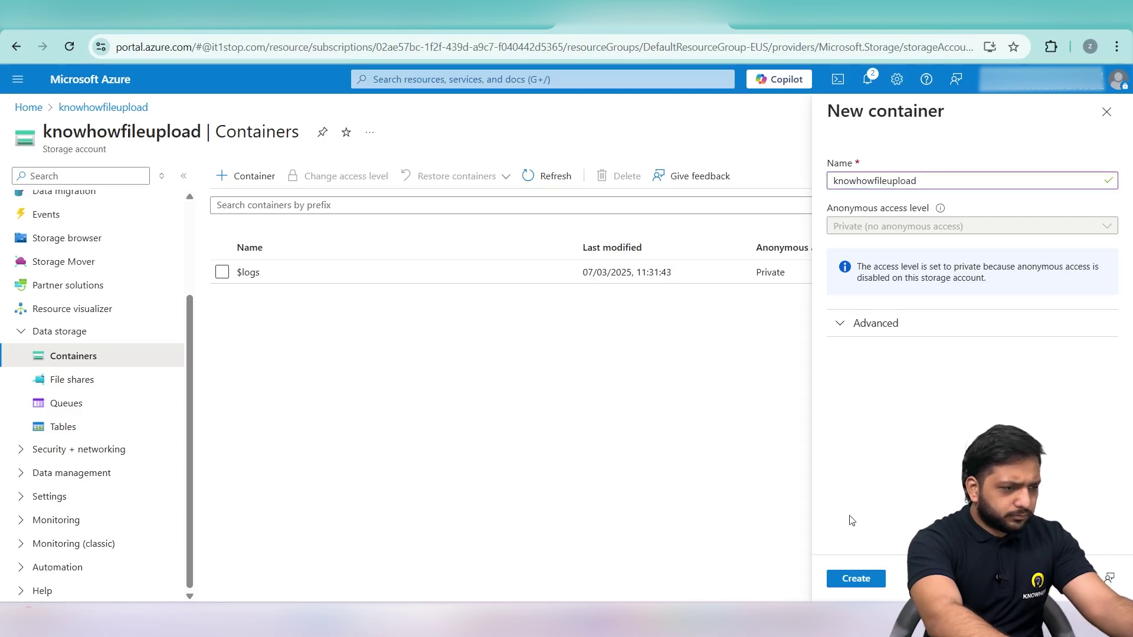
left_click(847, 587)
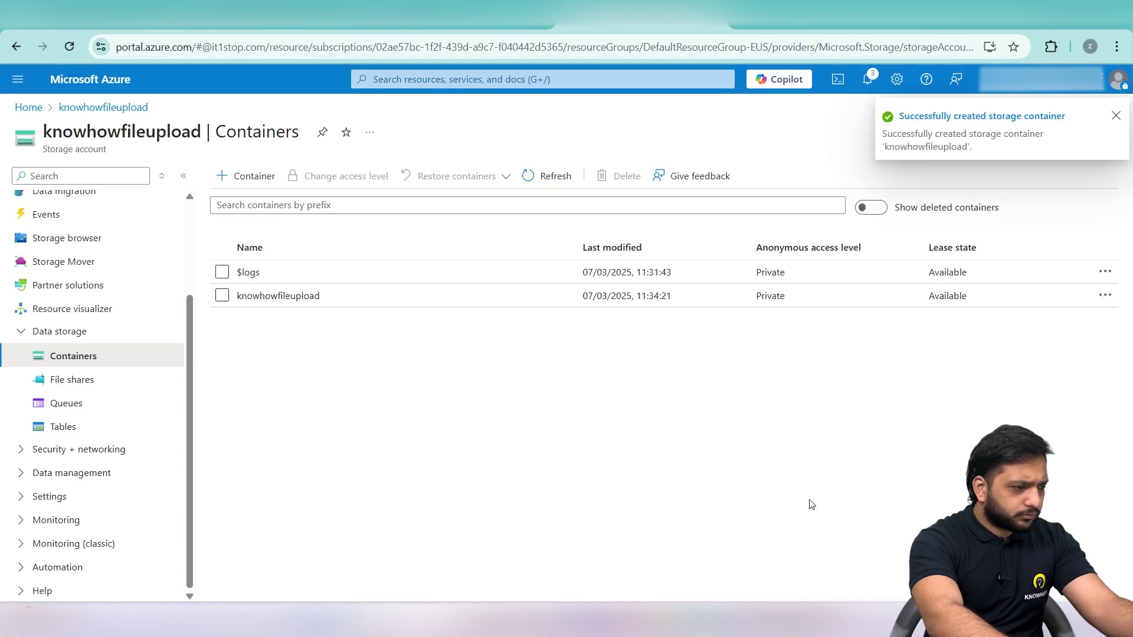
Step: Start a role assignment on the knowhowfileupload container with the Storage Blob Data Contributor role
left_click(289, 296)
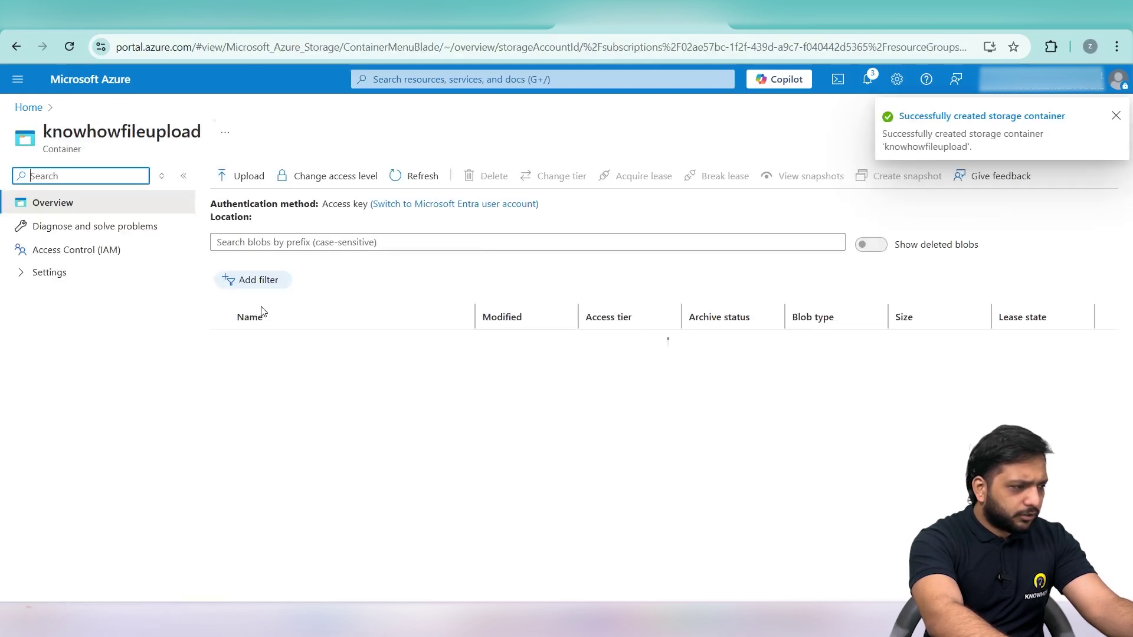
left_click(37, 258)
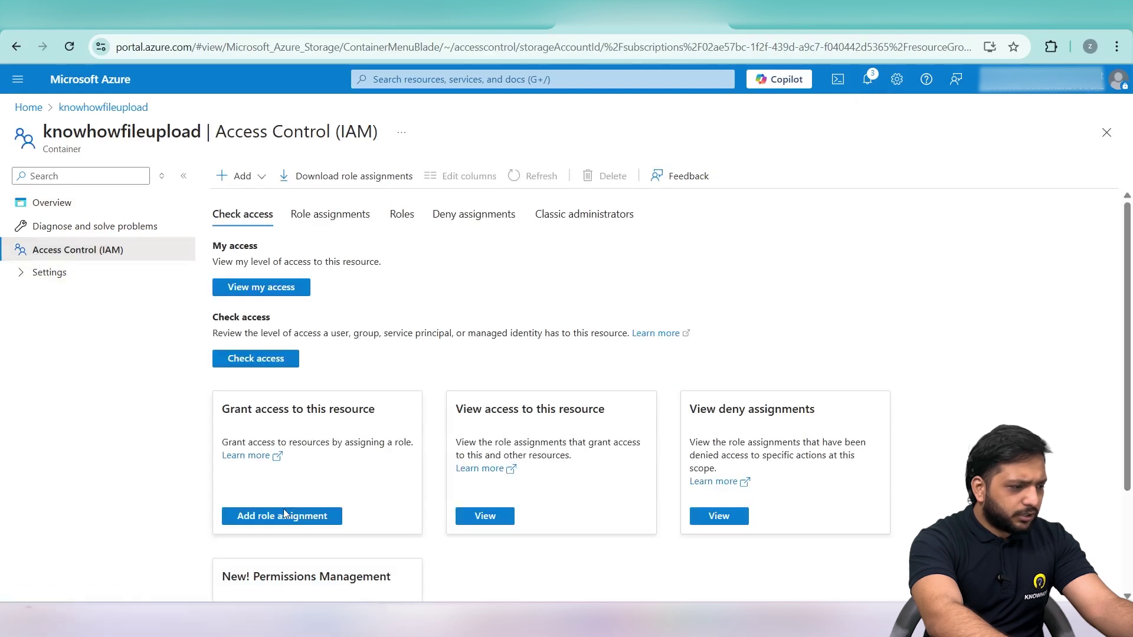
left_click(283, 512)
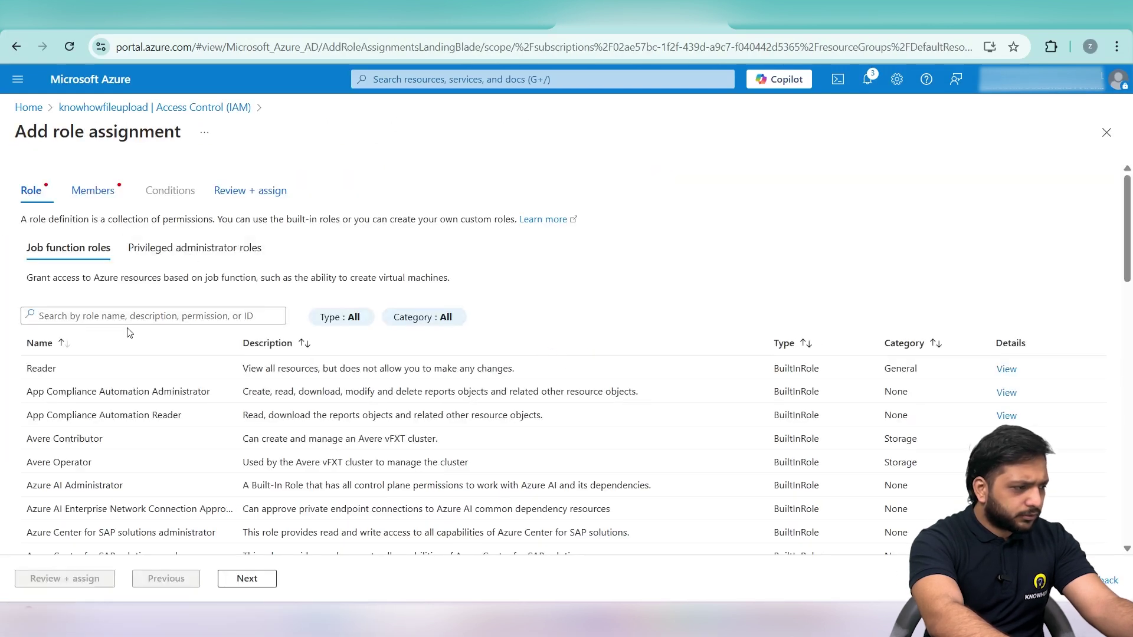
scroll(122, 343, "down", 20)
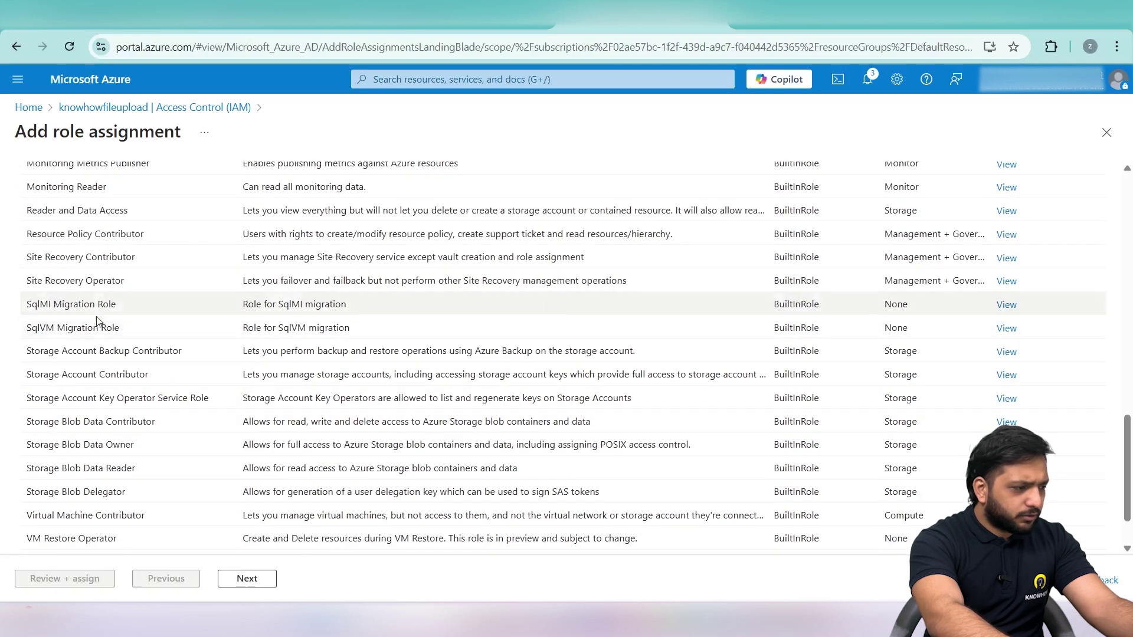
scroll(127, 375, "down", 2)
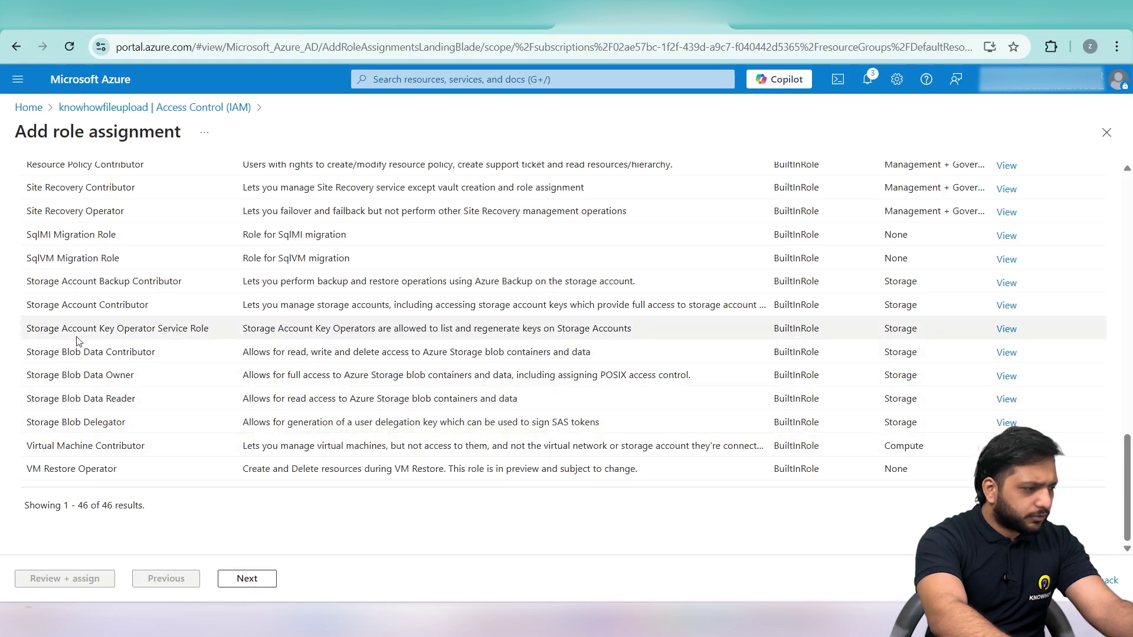
left_click(197, 357)
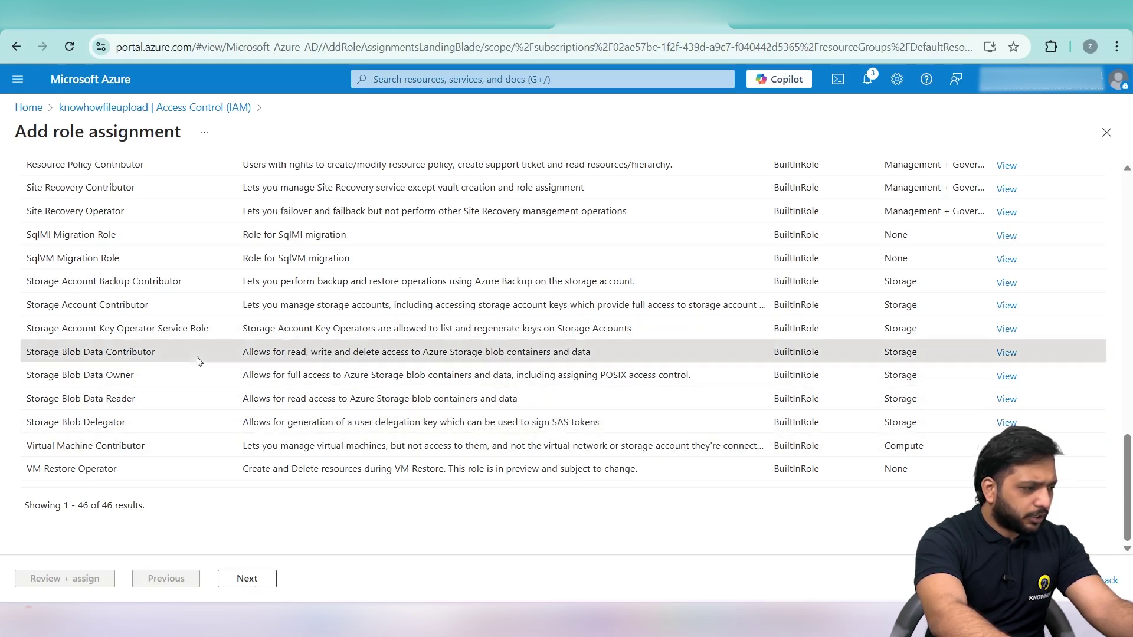
left_click(228, 577)
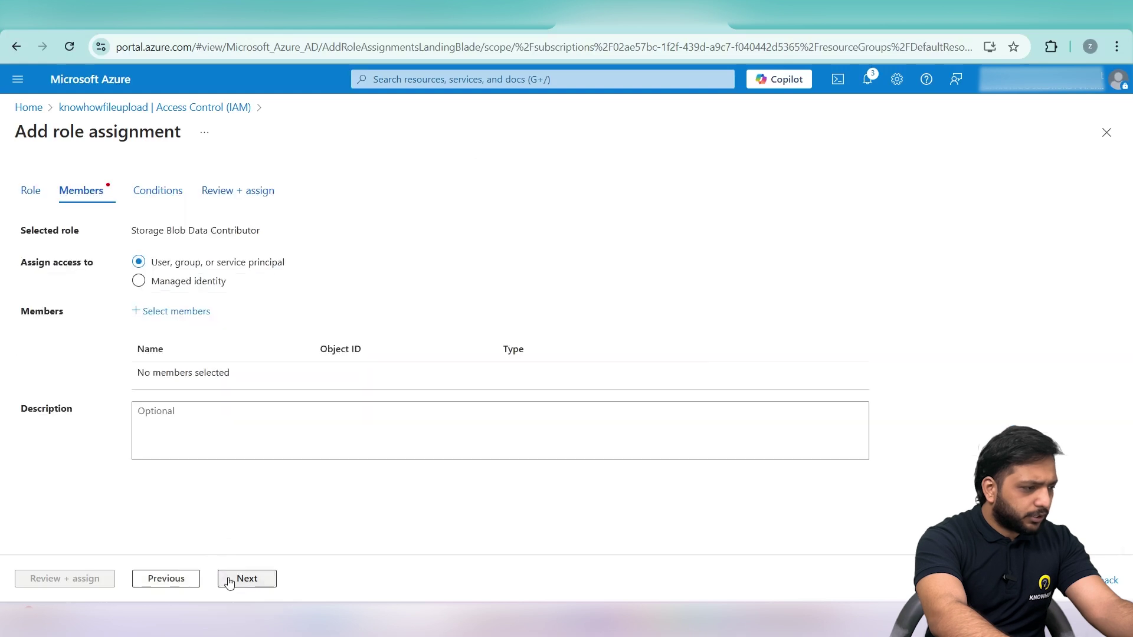
Step: Assign the role to the Portals-knowhowfileupload app, then return to the Azure portal home page
left_click(154, 312)
type("Portals")
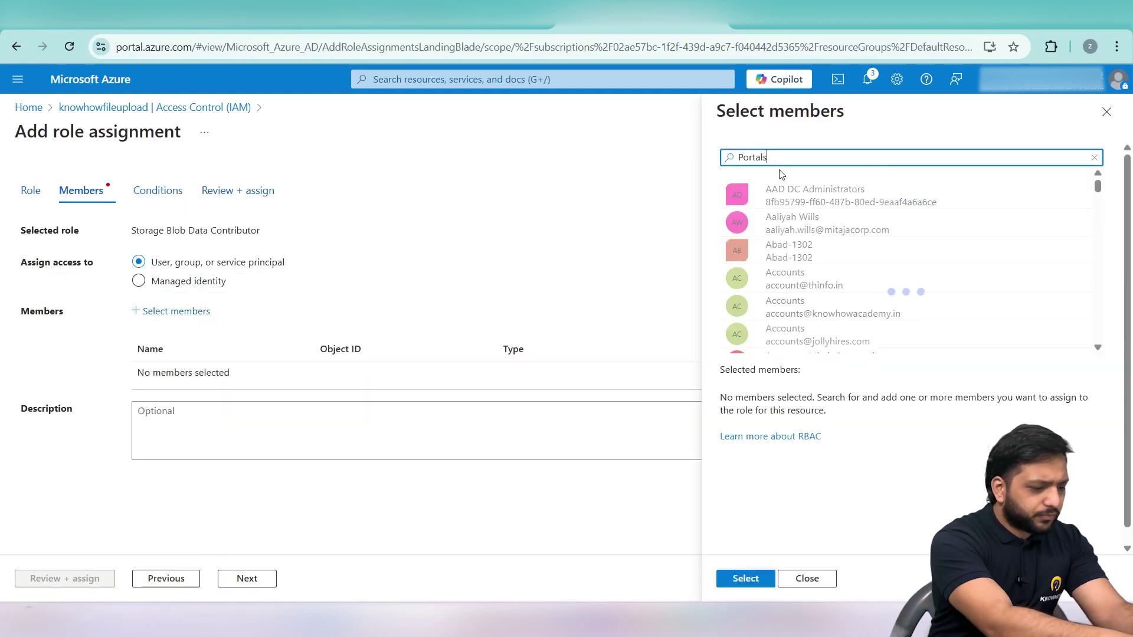
type("-knowhow")
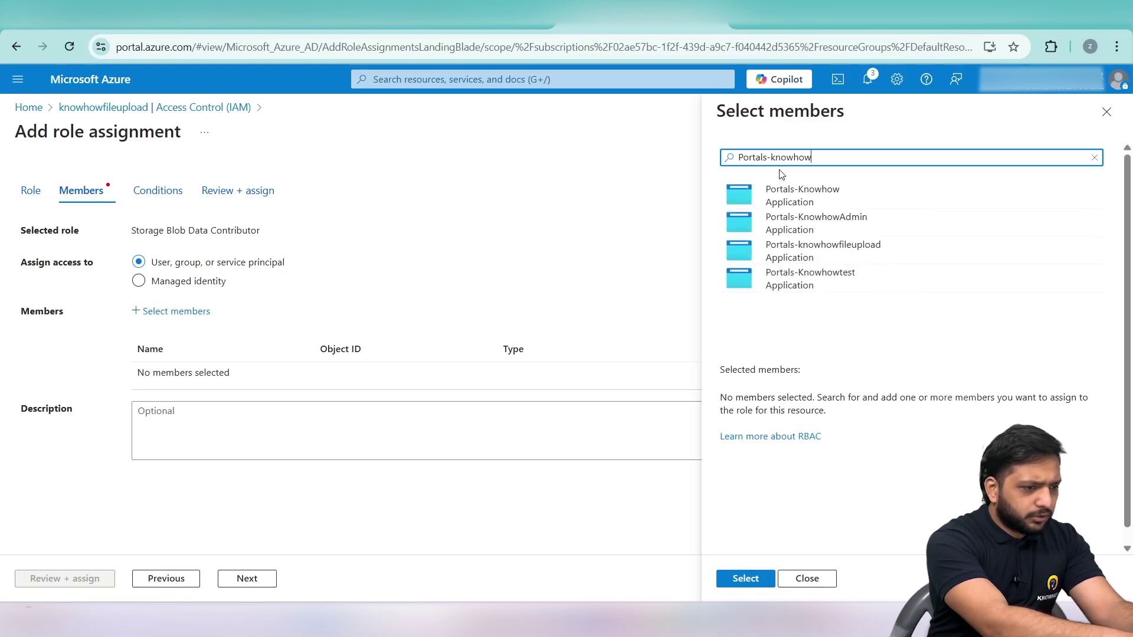
left_click(810, 254)
left_click(754, 576)
left_click(56, 578)
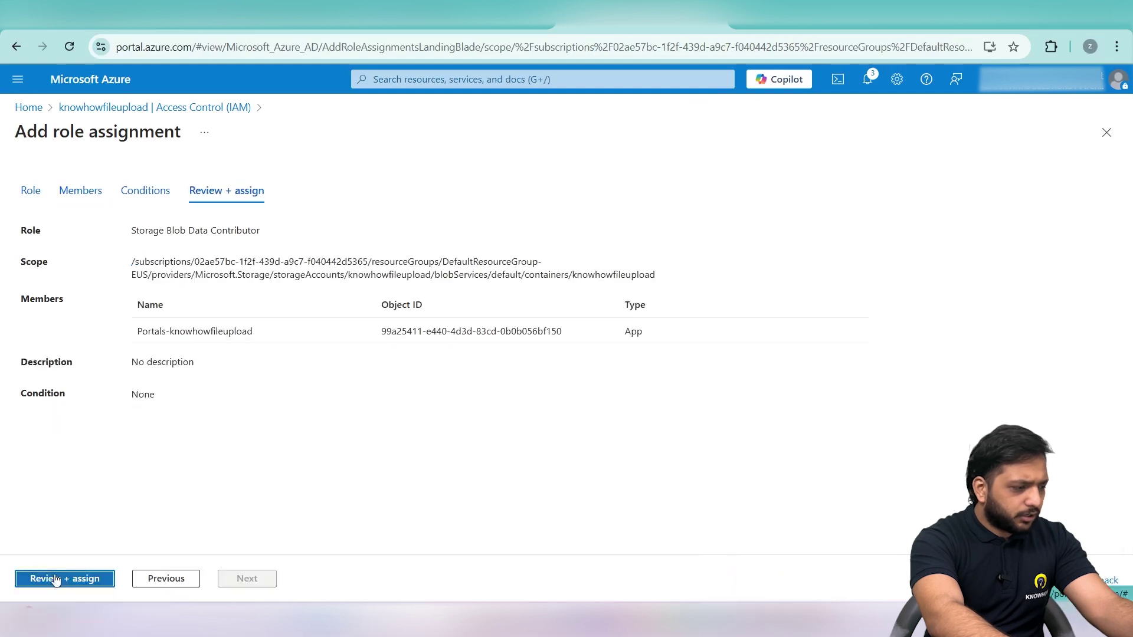
left_click(54, 578)
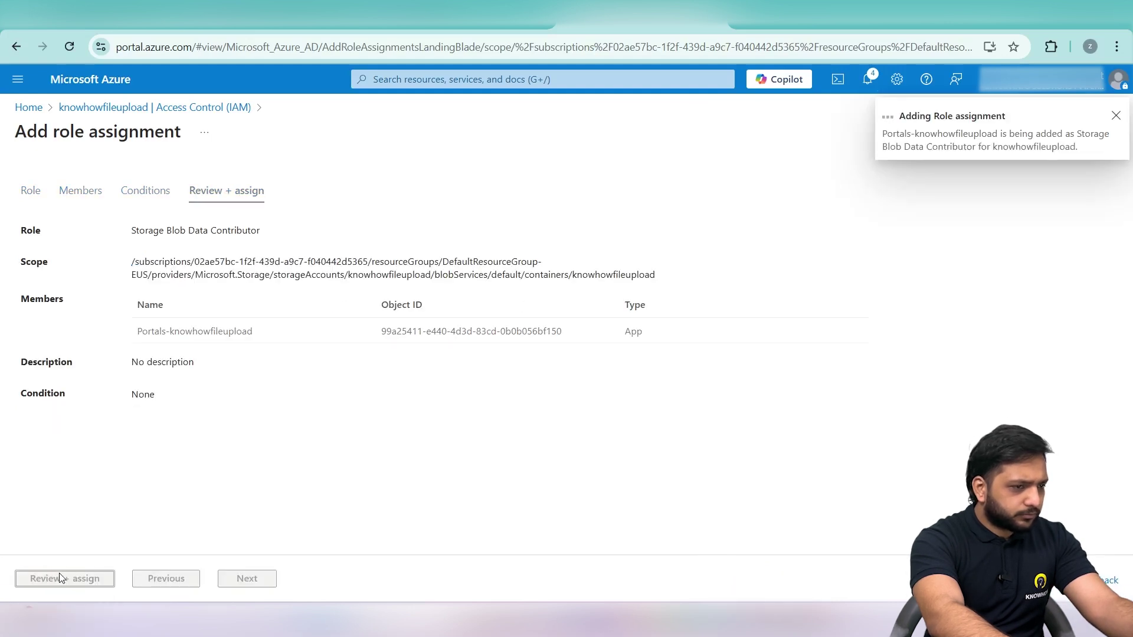
scroll(406, 241, "down", 1)
scroll(266, 319, "up", 1)
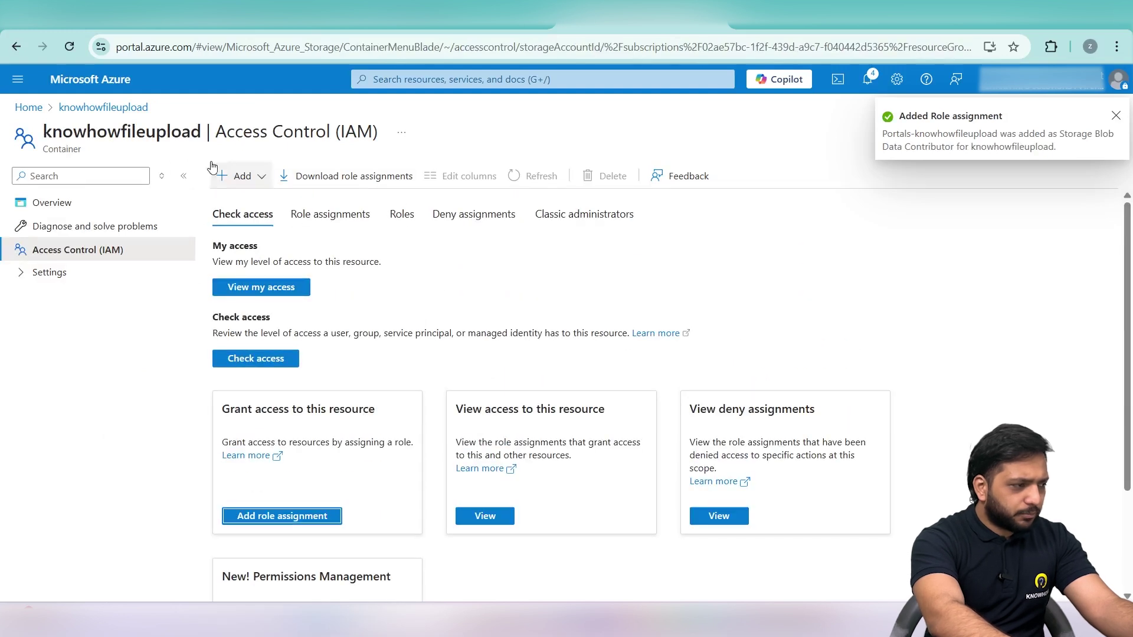
left_click(28, 106)
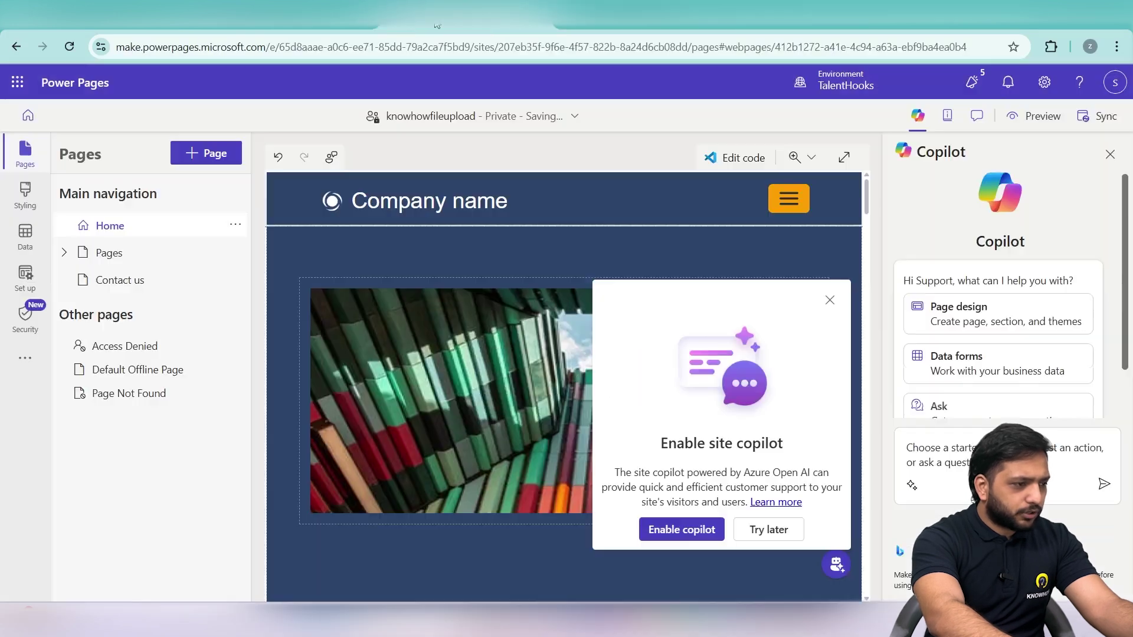
Step: Dismiss the site copilot prompt and open the Contact us page
left_click(829, 300)
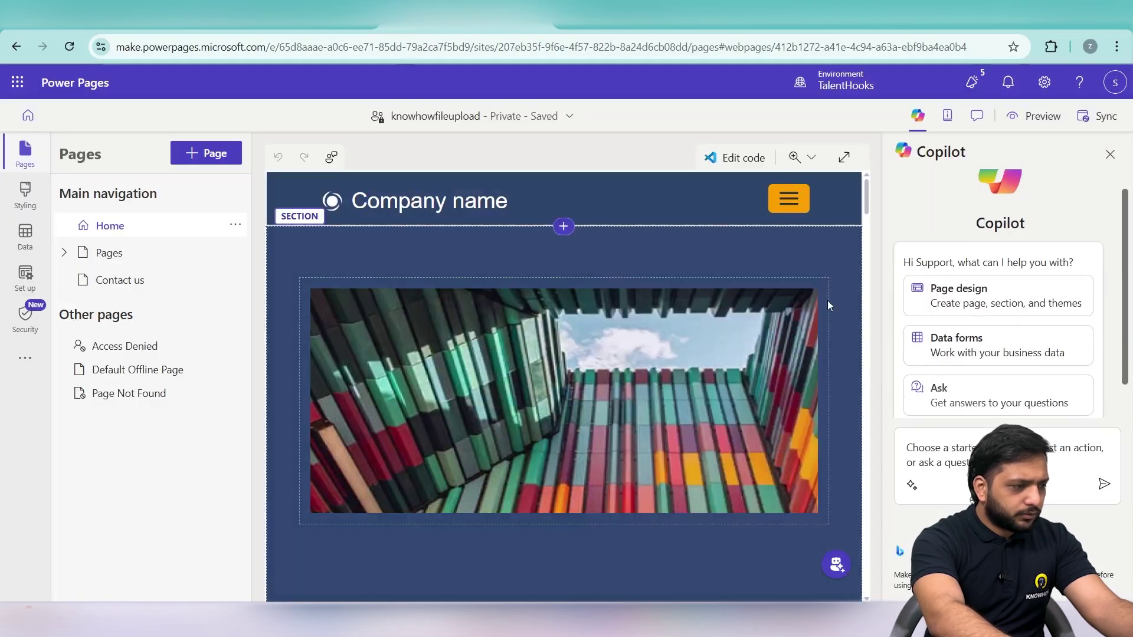
left_click(149, 280)
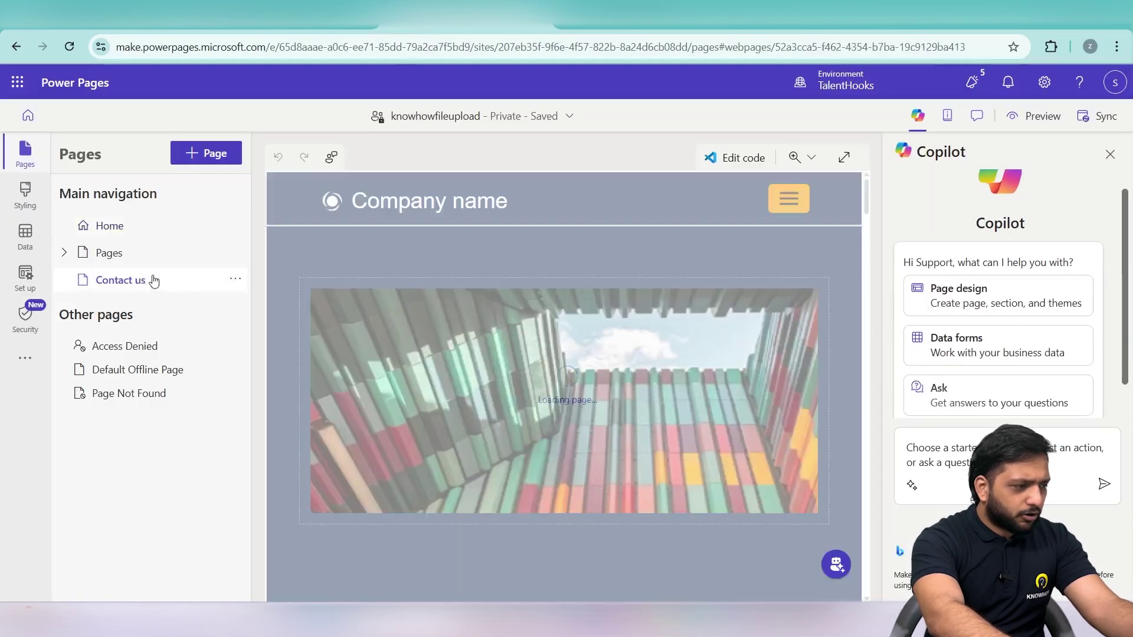
scroll(475, 321, "down", 5)
scroll(490, 411, "down", 2)
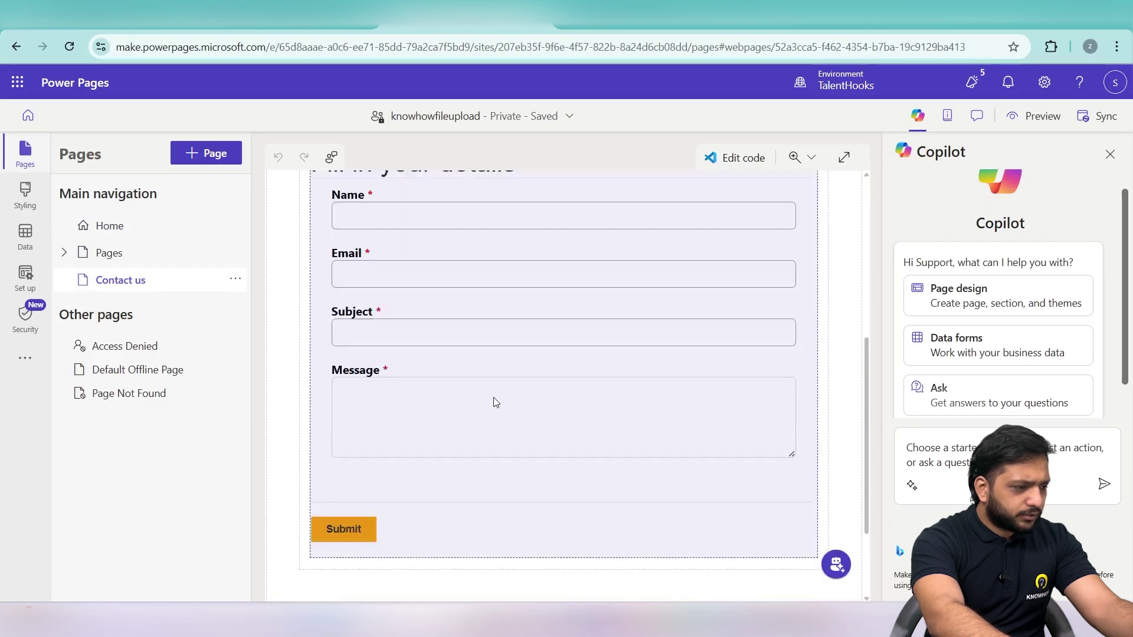
scroll(493, 399, "up", 4)
Step: Delete the page's existing form and open Power Pages Management for the site
left_click(582, 341)
left_click(567, 431)
left_click(584, 337)
left_click(586, 429)
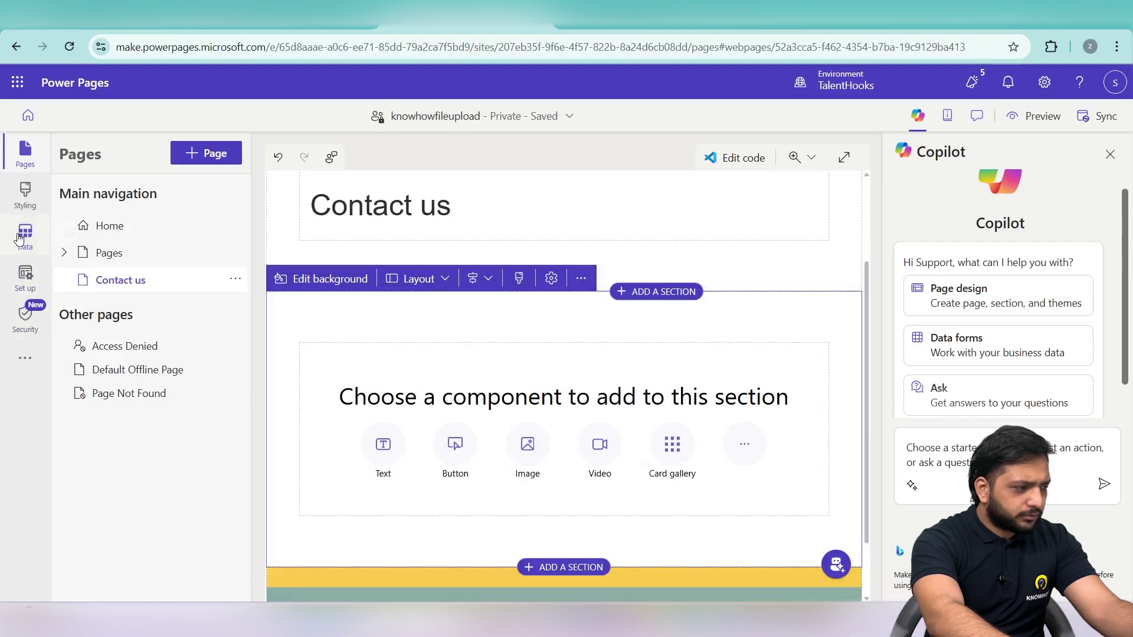
left_click(16, 358)
left_click(141, 424)
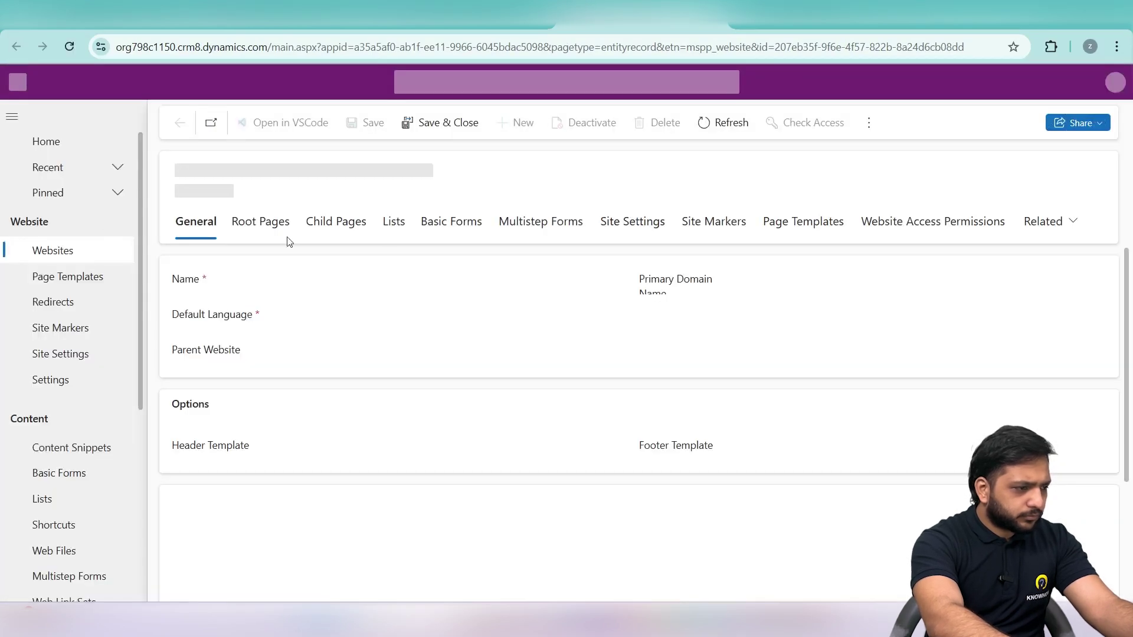
Step: Create a new basic form named knowhowfileuploadform
left_click(457, 224)
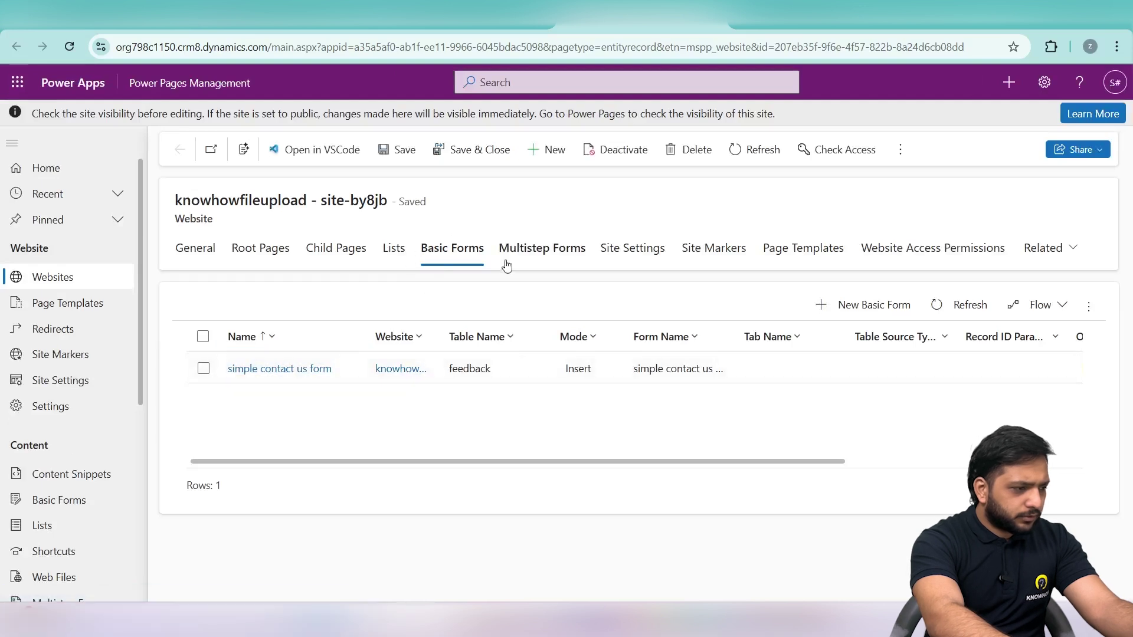
left_click(824, 308)
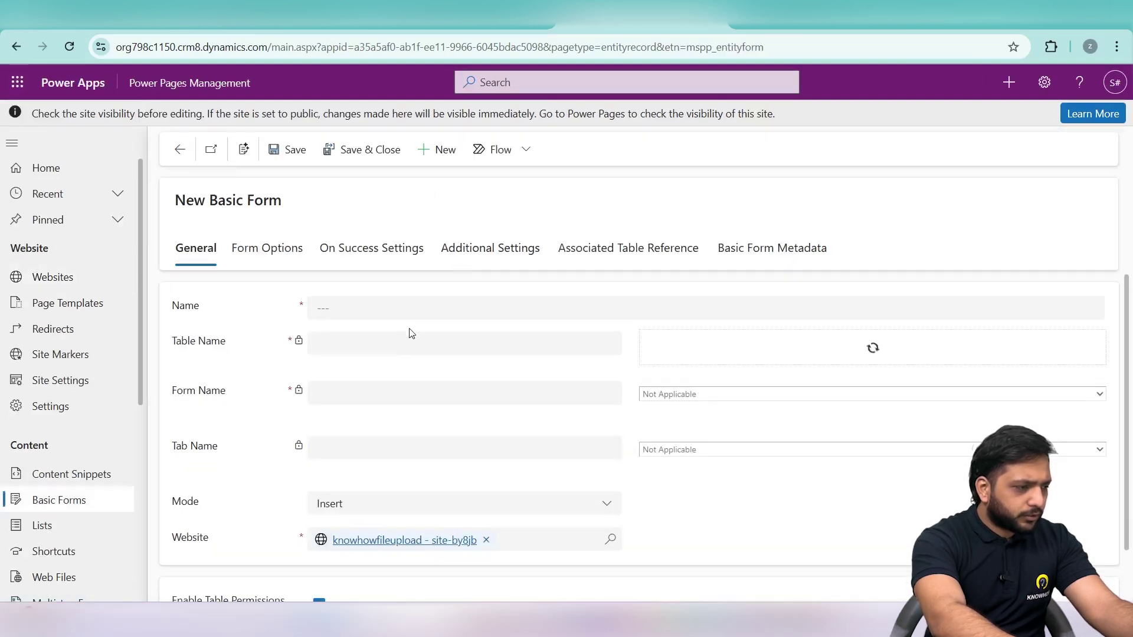
left_click(417, 312)
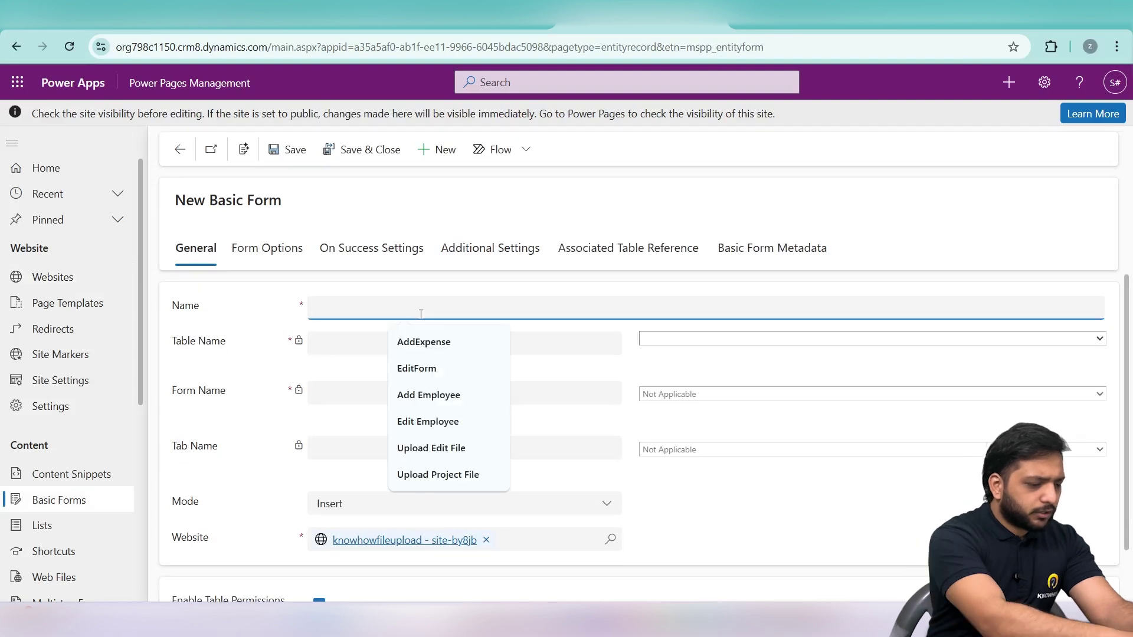
type("knowhowfileuploadform")
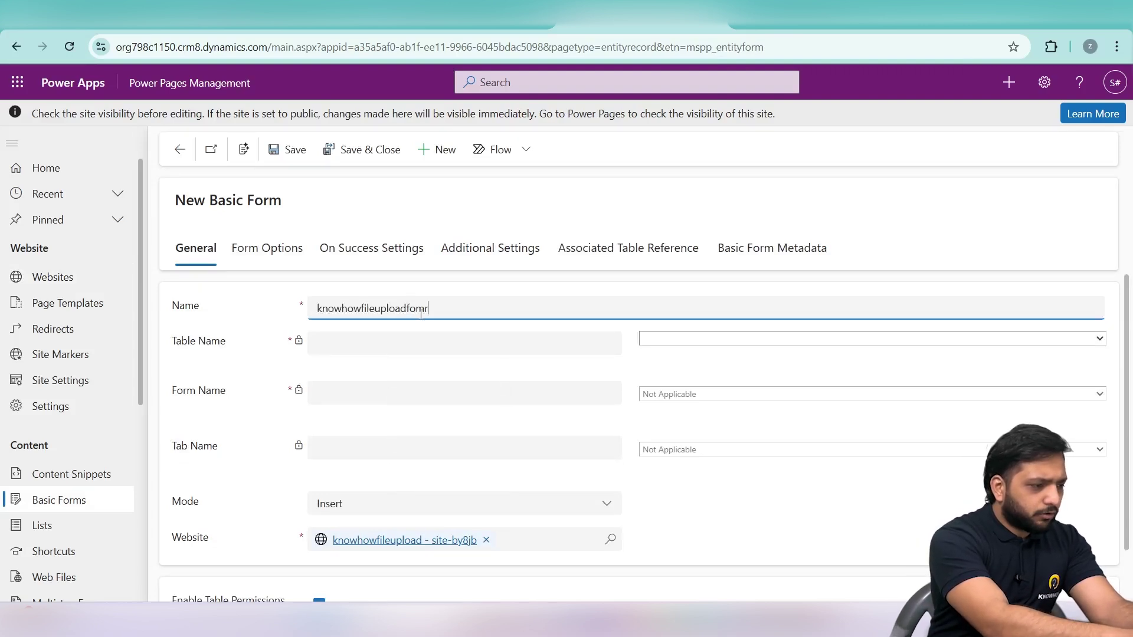
Step: Set the basic form's table to crda3_knowhowuploads, form Information and tab General
left_click(687, 338)
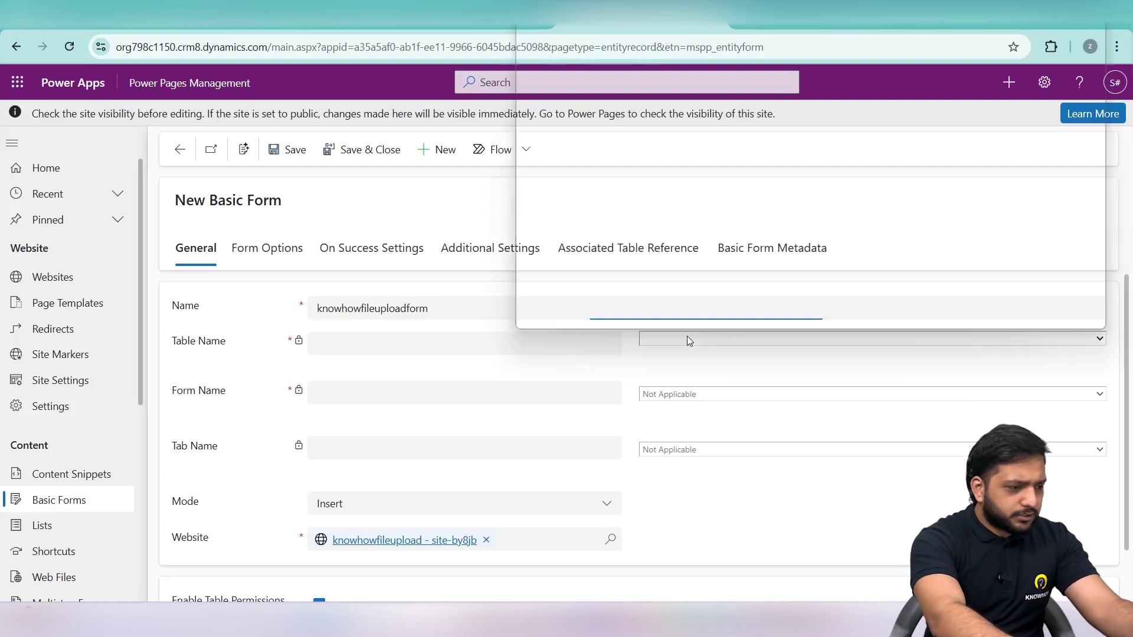
type("knowhowcontactus)")
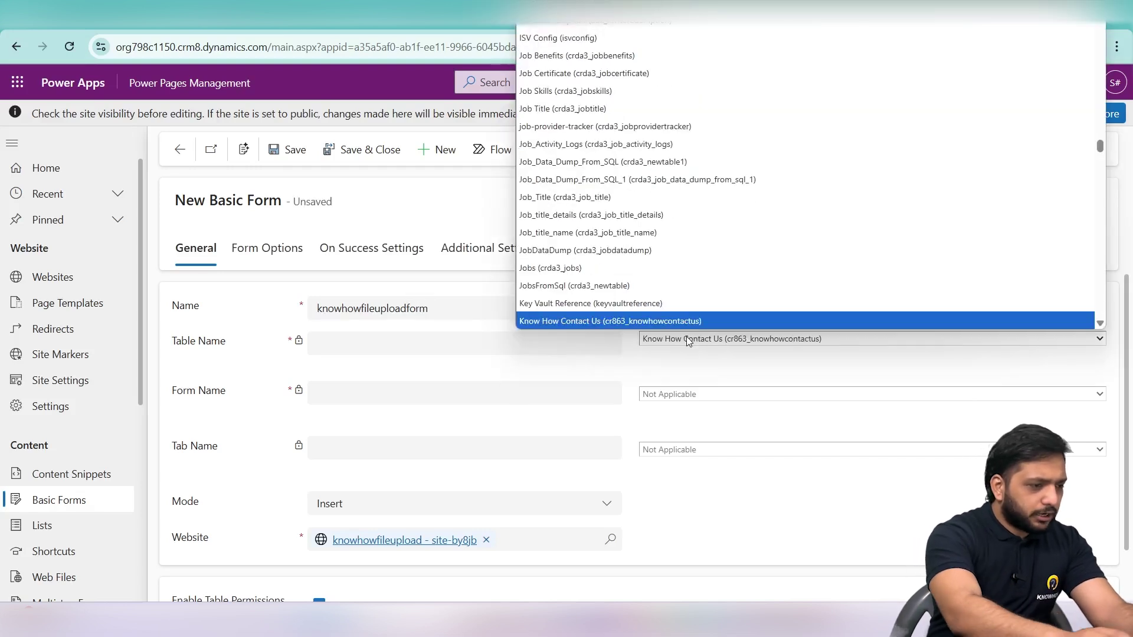
scroll(625, 253, "down", 3)
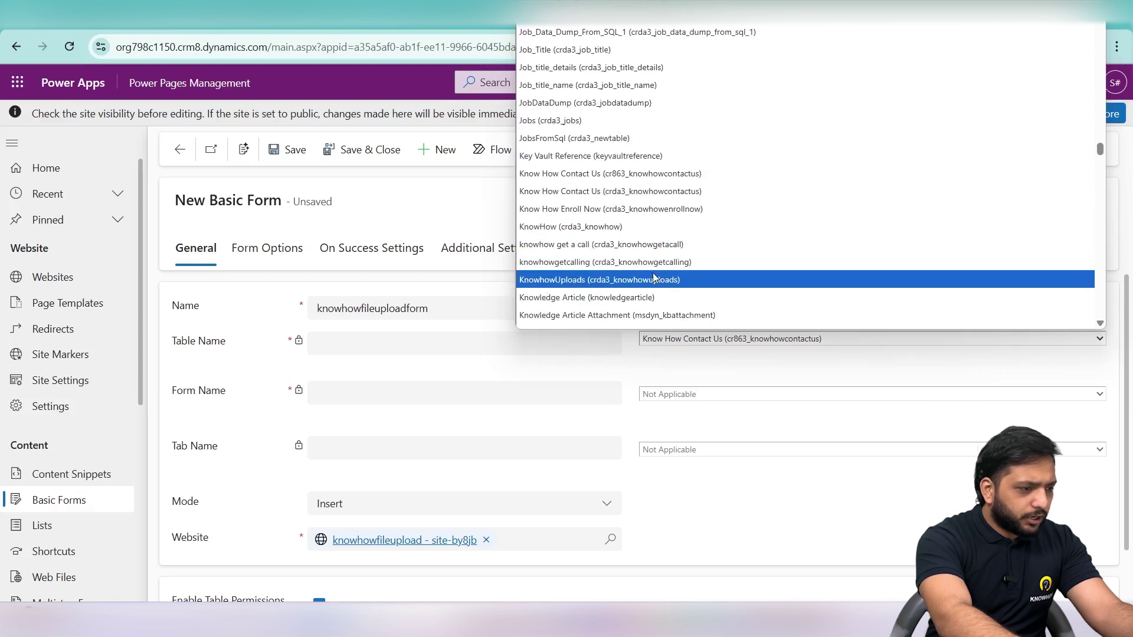
left_click(589, 280)
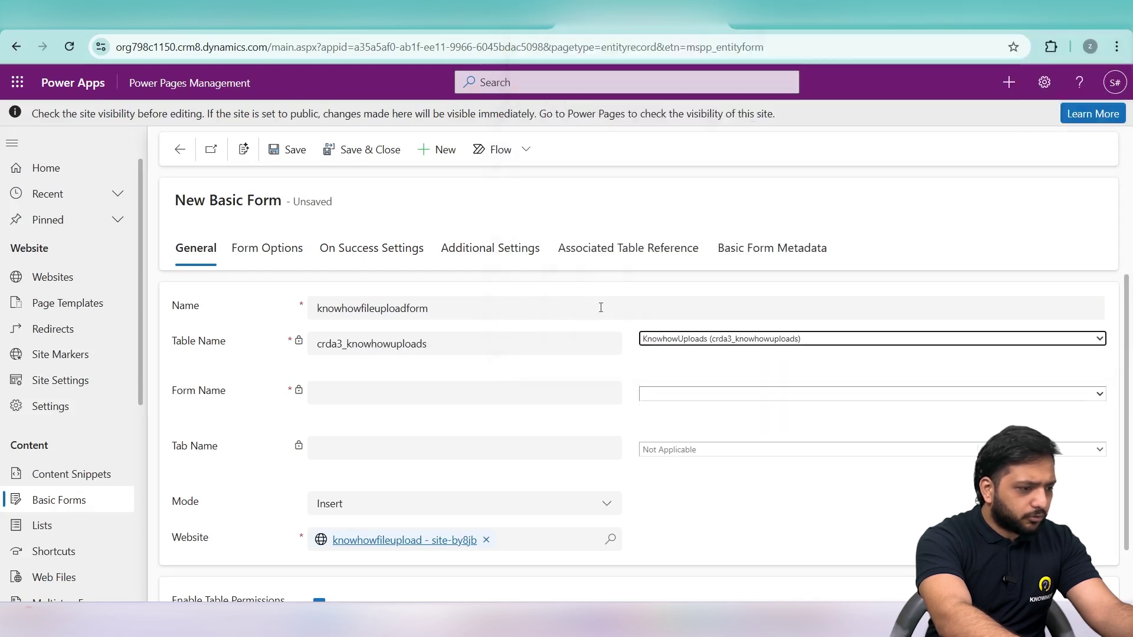
scroll(719, 366, "down", 1)
left_click(719, 339)
left_click(715, 373)
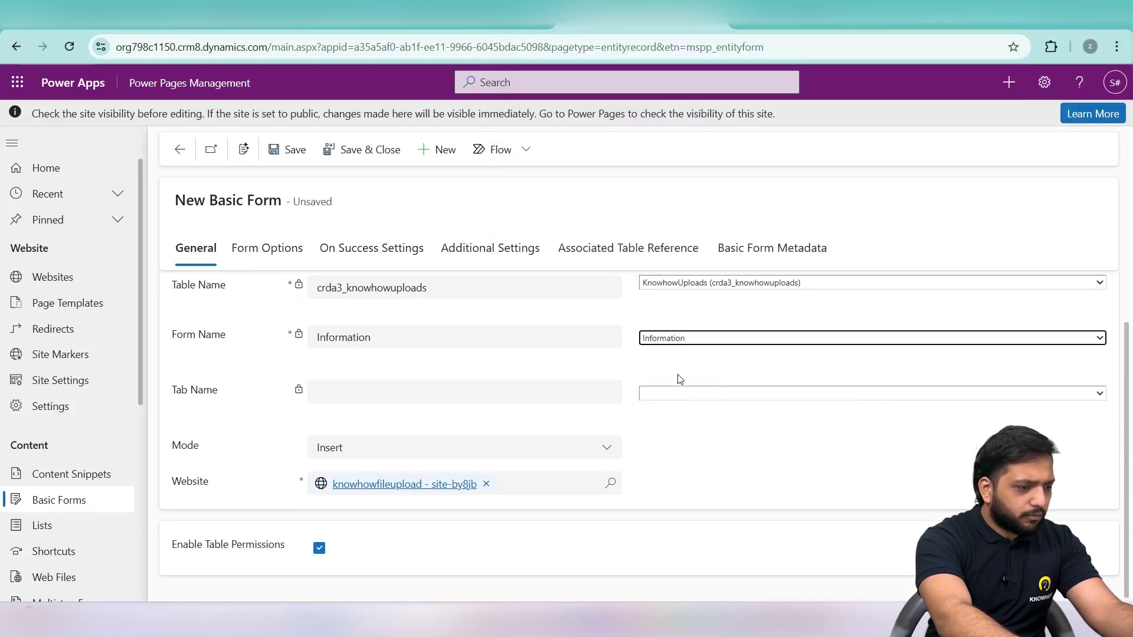
left_click(667, 394)
left_click(674, 429)
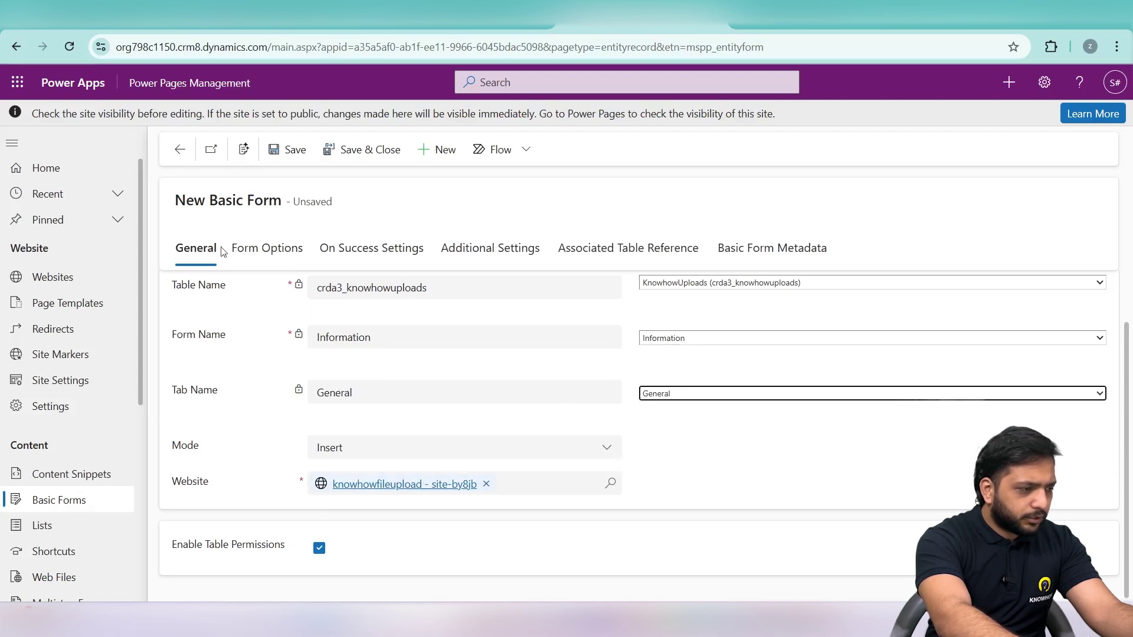
Step: Tick Attach File under Additional Settings and save the knowhowfileuploadform basic form
scroll(449, 256, "up", 1)
left_click(450, 255)
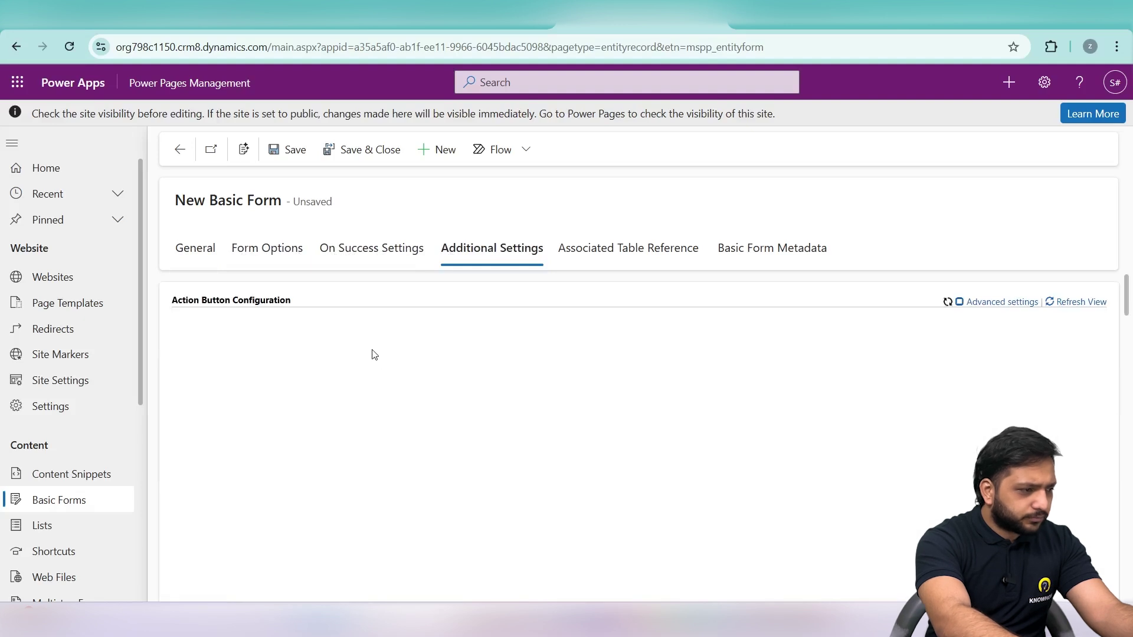
scroll(373, 354, "down", 6)
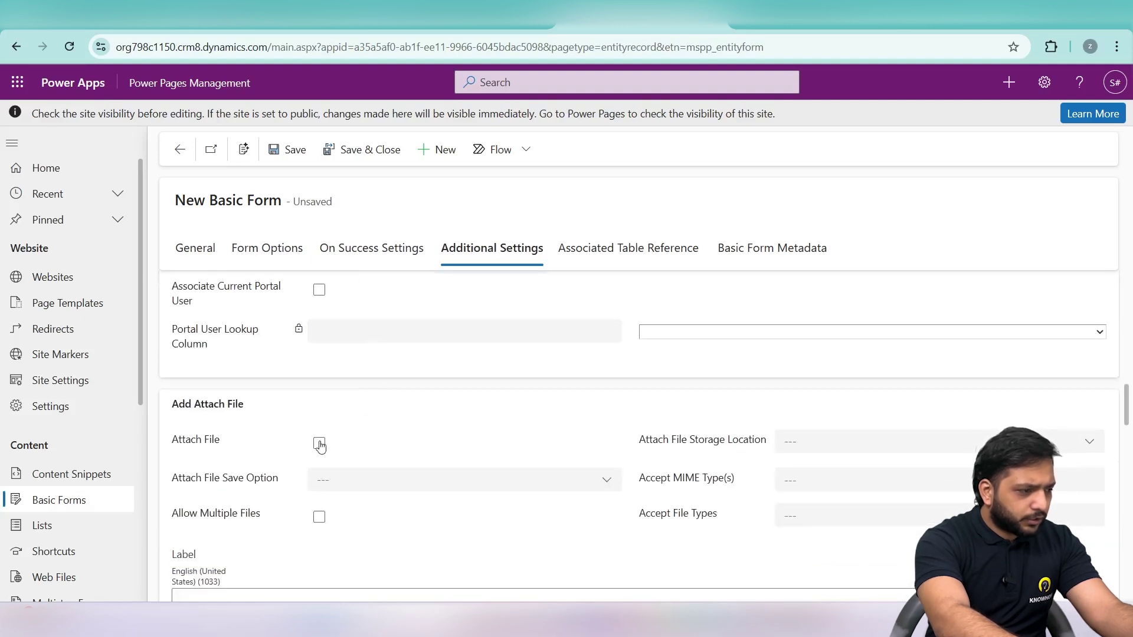
left_click(319, 443)
left_click(361, 480)
left_click(381, 451)
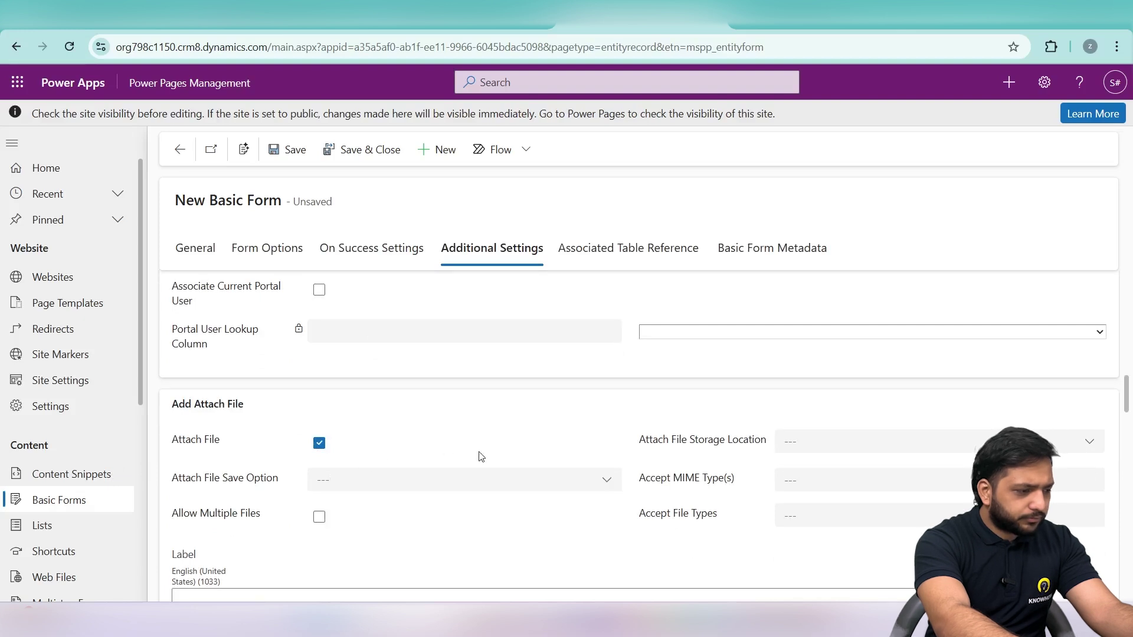
scroll(681, 395, "up", 10)
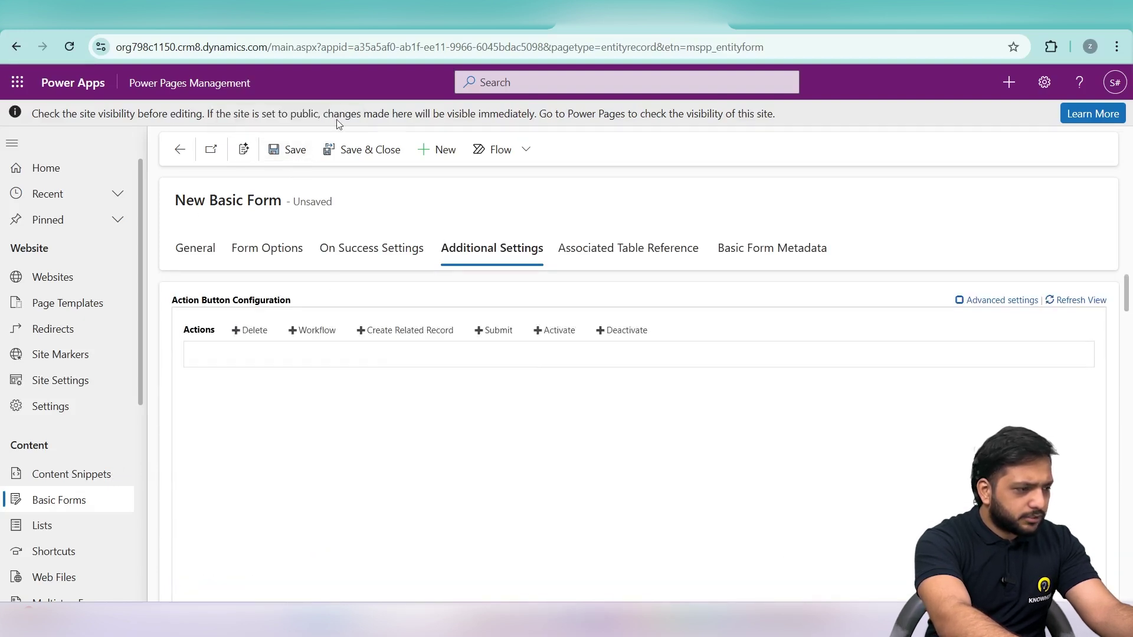
left_click(294, 149)
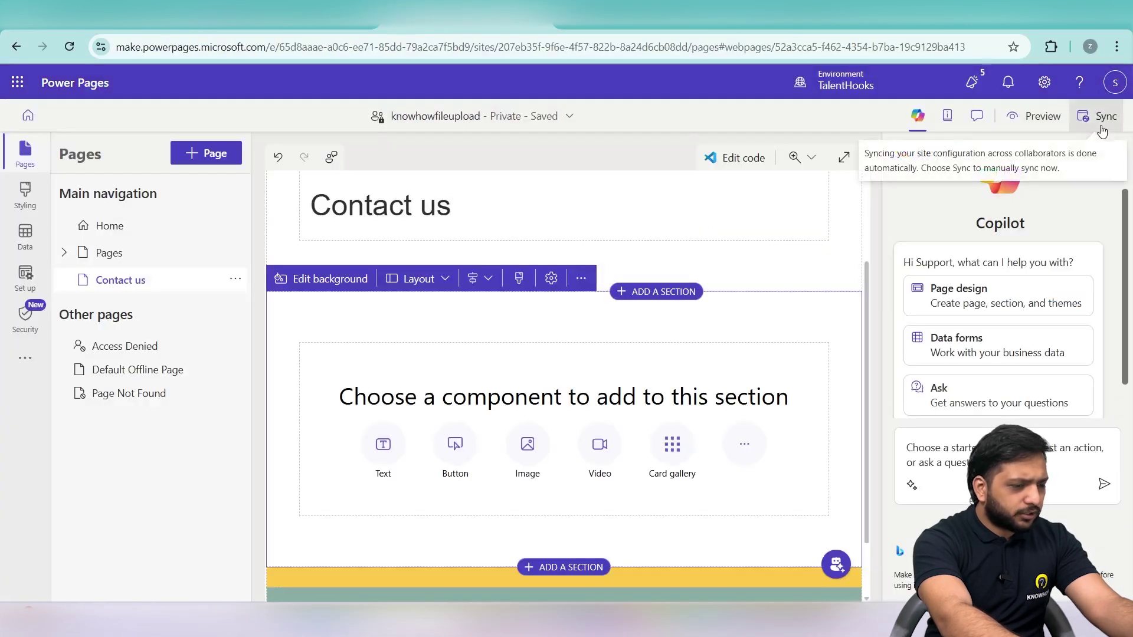
Step: Sync the site, then add the existing knowhowfileuploadform form to the Contact us section
left_click(1111, 158)
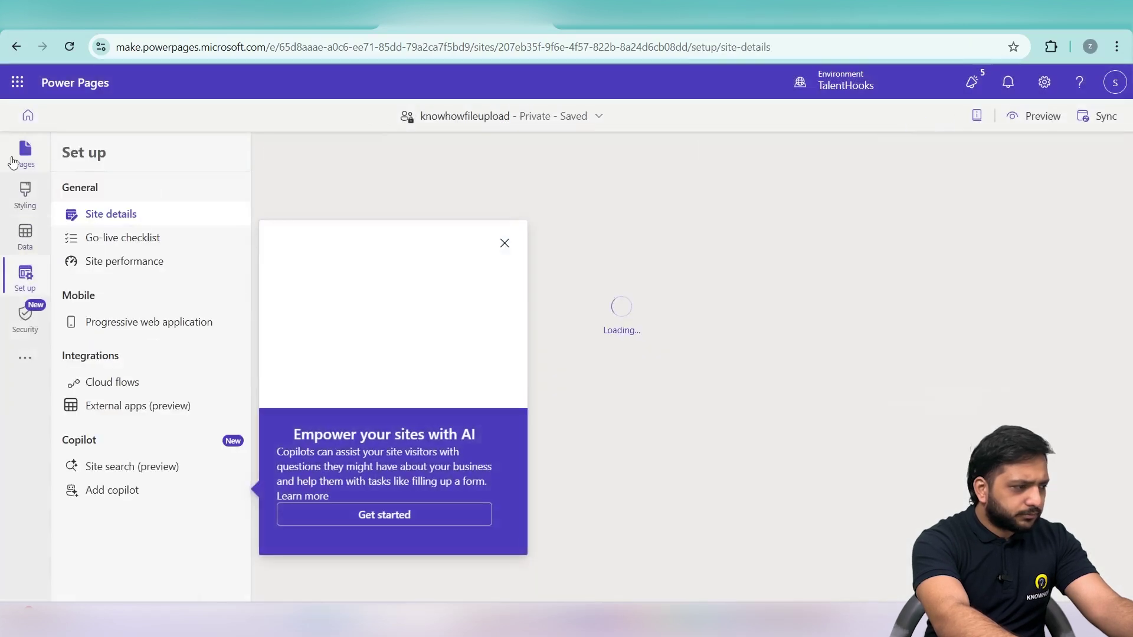
left_click(25, 152)
scroll(492, 374, "down", 3)
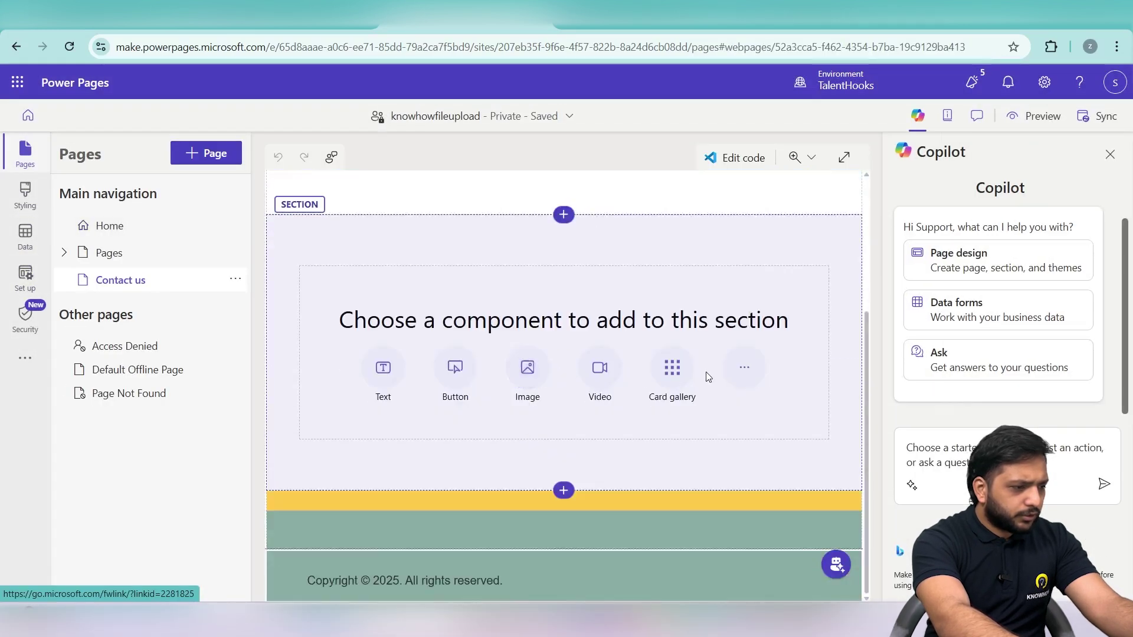
left_click(744, 367)
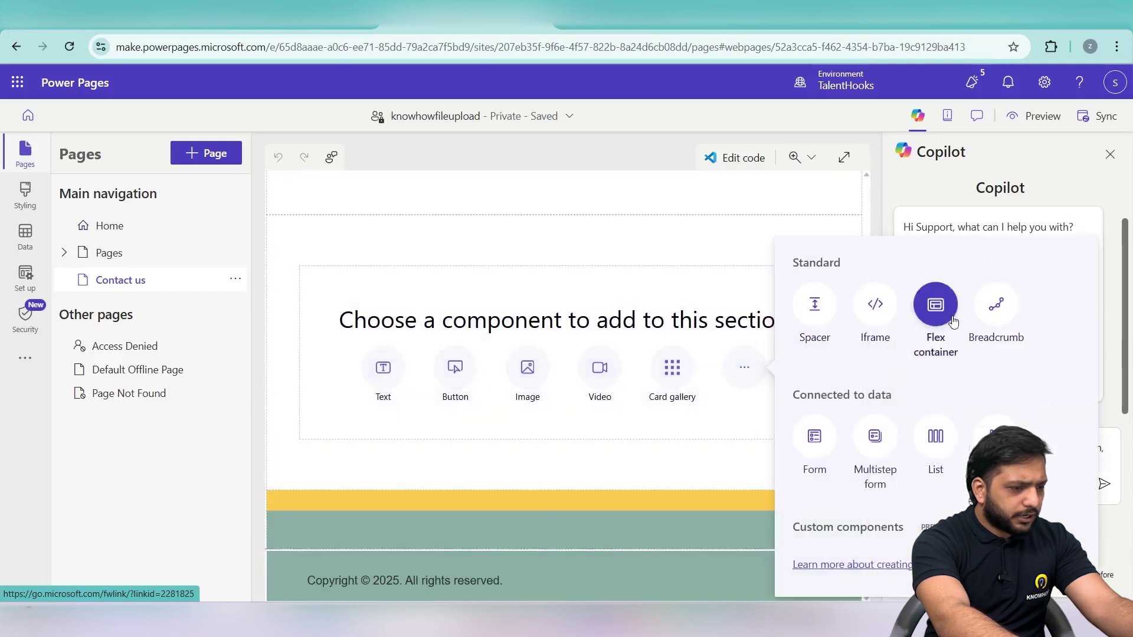
left_click(814, 437)
scroll(399, 253, "down", 1)
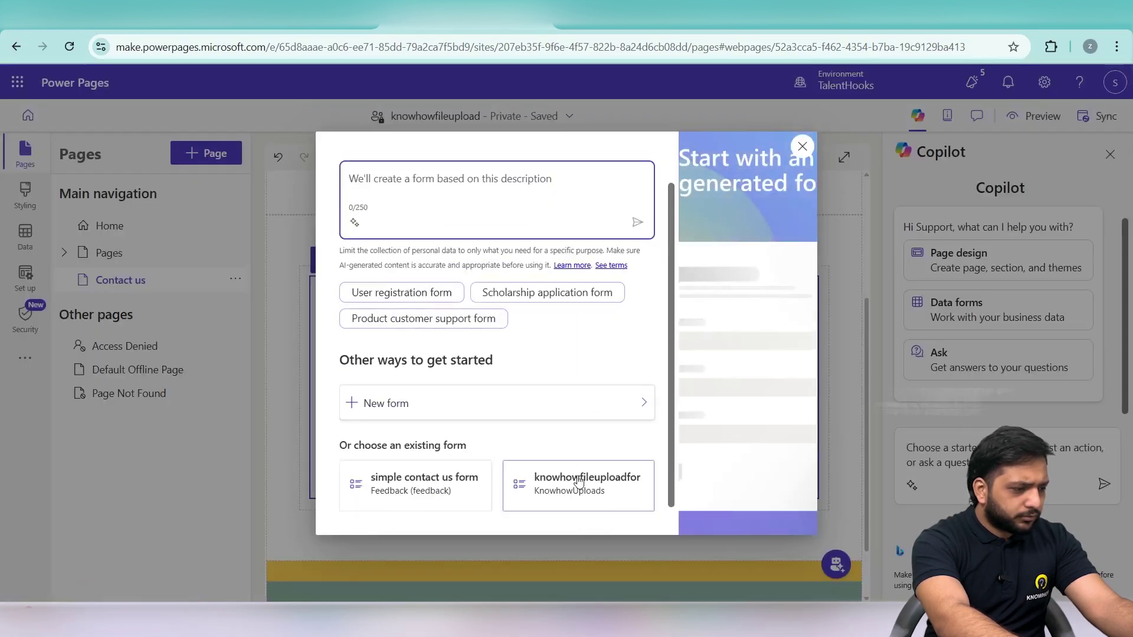
left_click(578, 481)
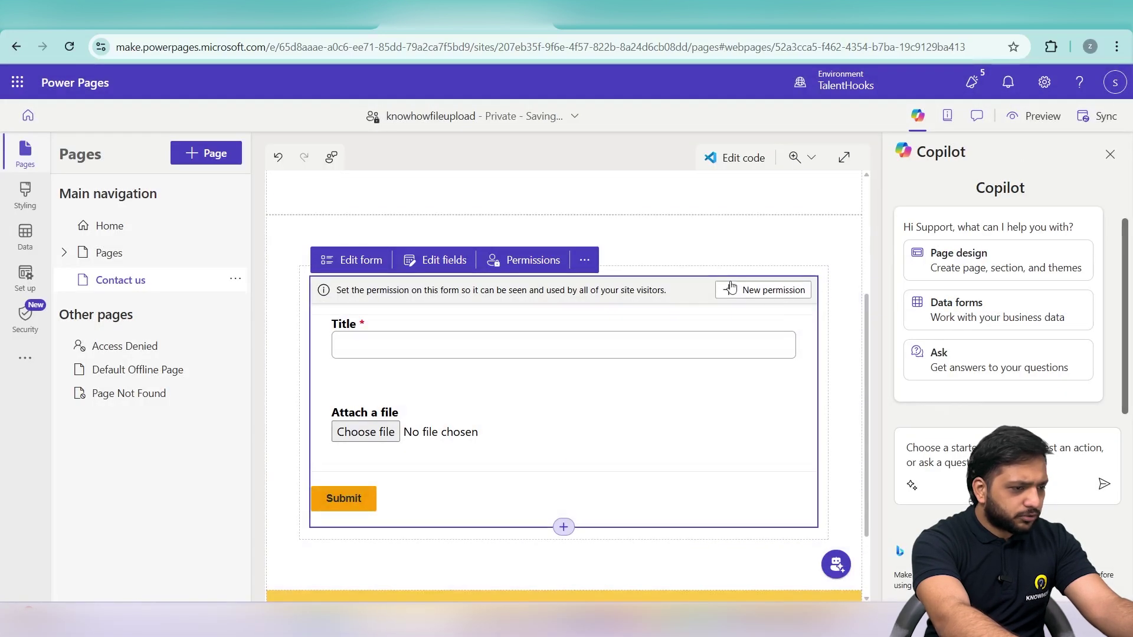
Step: Create a new table permission granting Read, Update, Append and Delete privileges
left_click(773, 290)
left_click(719, 489)
left_click(863, 493)
left_click(855, 517)
left_click(735, 518)
scroll(747, 502, "down", 1)
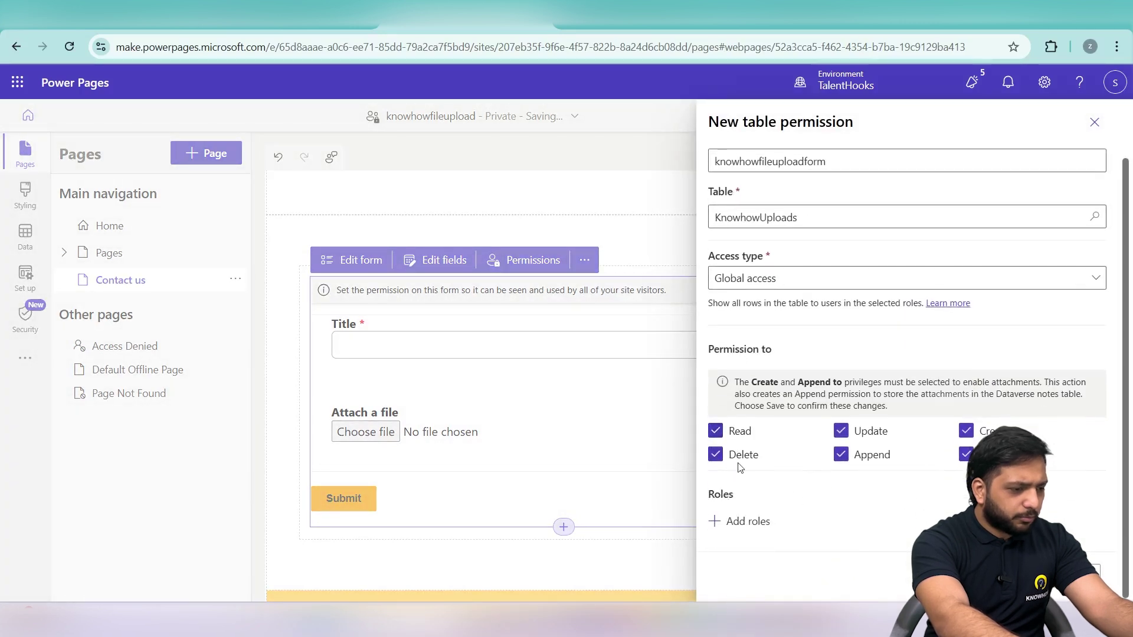
Step: Assign the Anonymous Users role and save the permission despite the public access warning
left_click(729, 520)
left_click(547, 525)
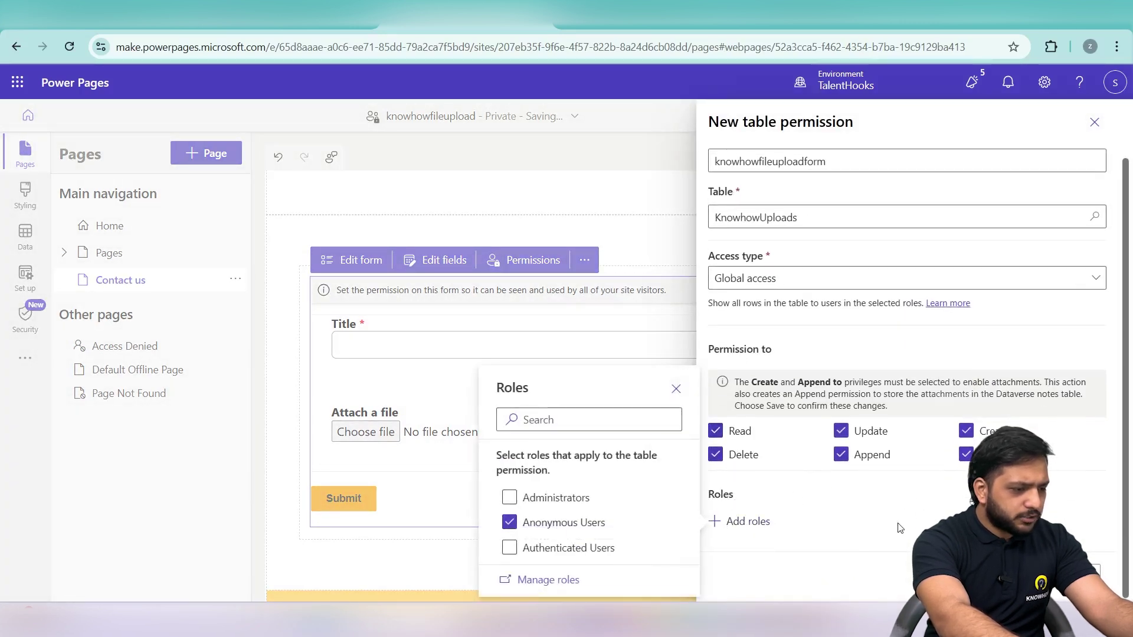
left_click(902, 528)
scroll(901, 529, "down", 1)
left_click(1080, 571)
left_click(570, 395)
scroll(516, 395, "down", 2)
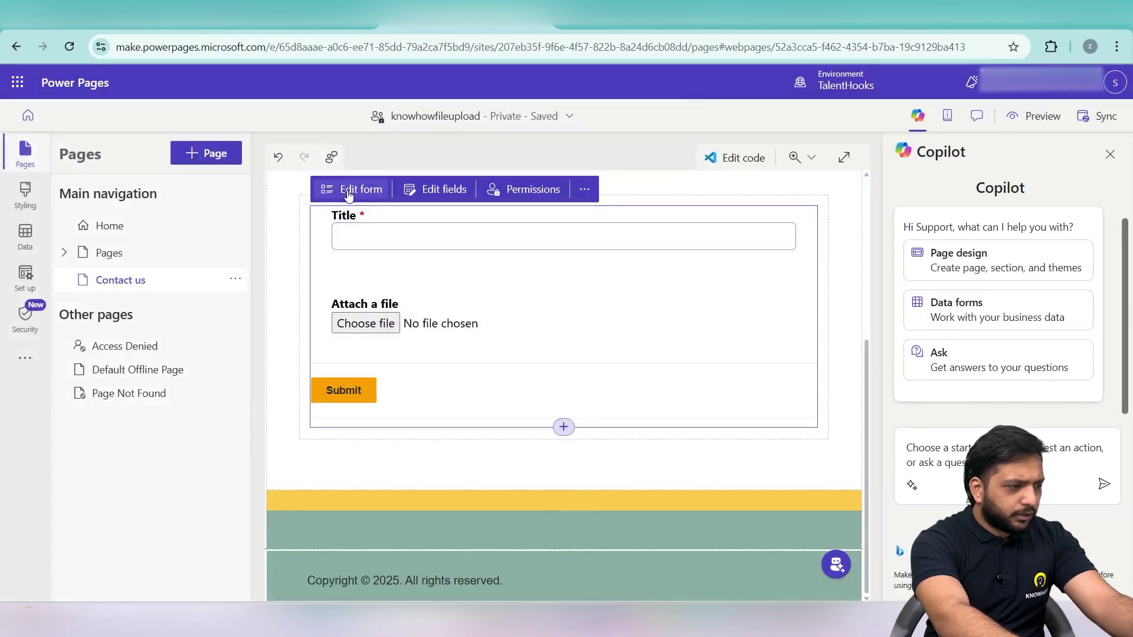
Step: Make an attachment required on the form and set attachment storage to Azure Blob Storage
left_click(348, 195)
left_click(357, 330)
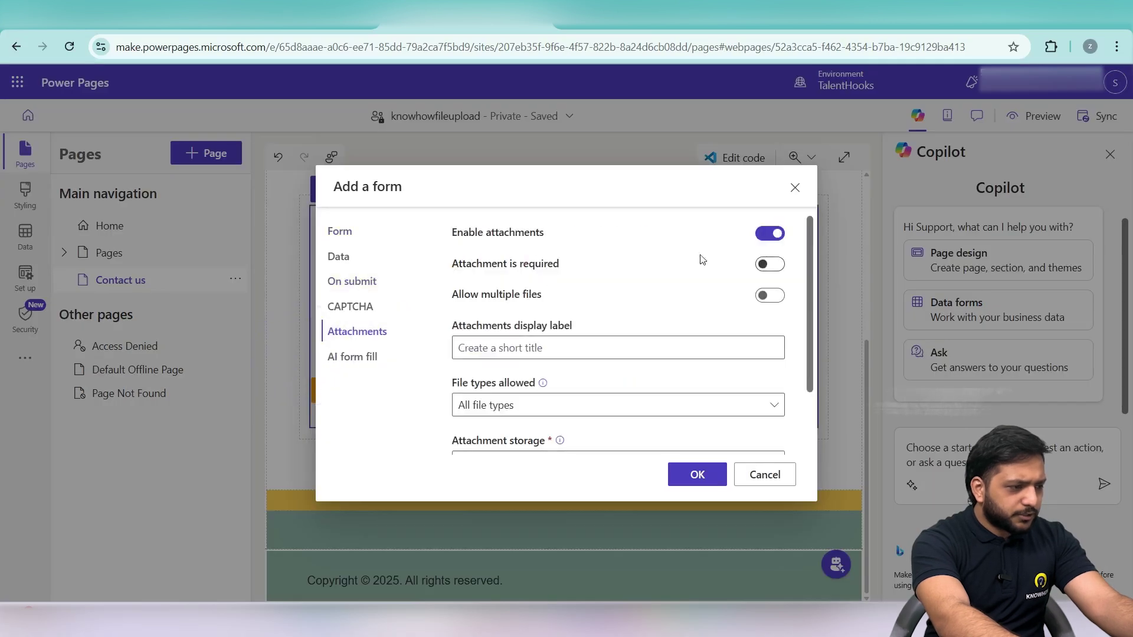
left_click(765, 266)
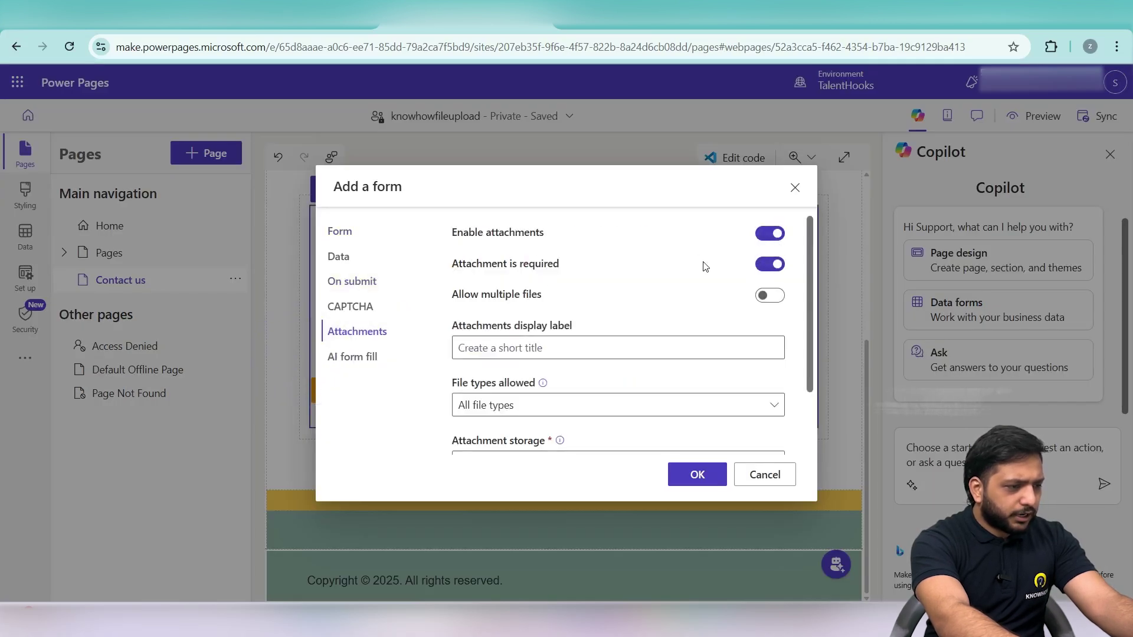
scroll(525, 337, "down", 2)
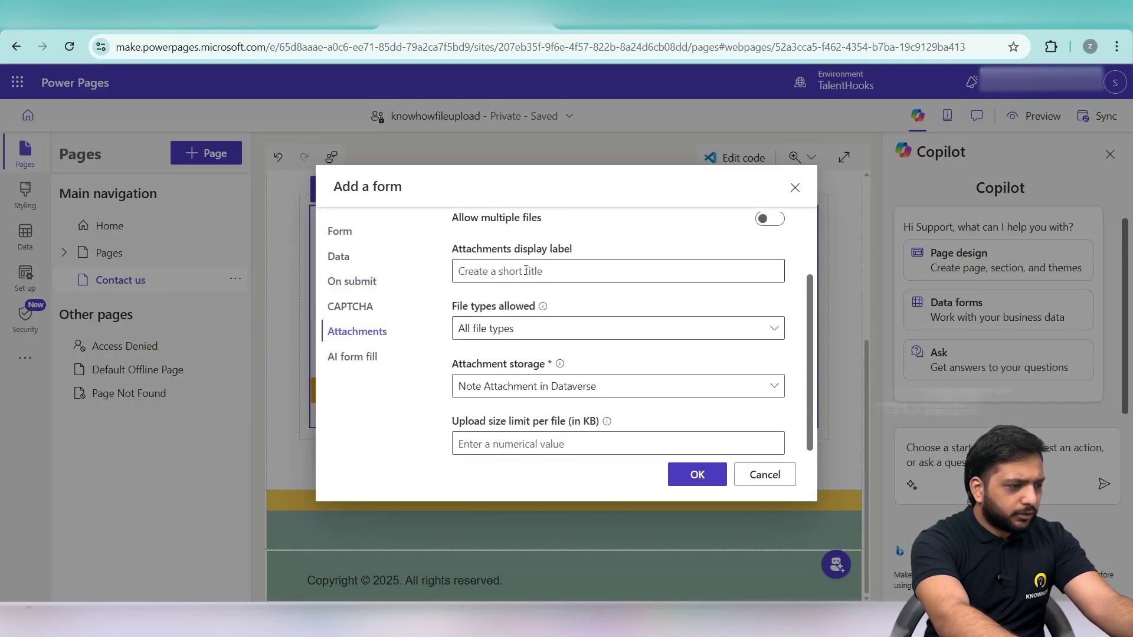
left_click(522, 387)
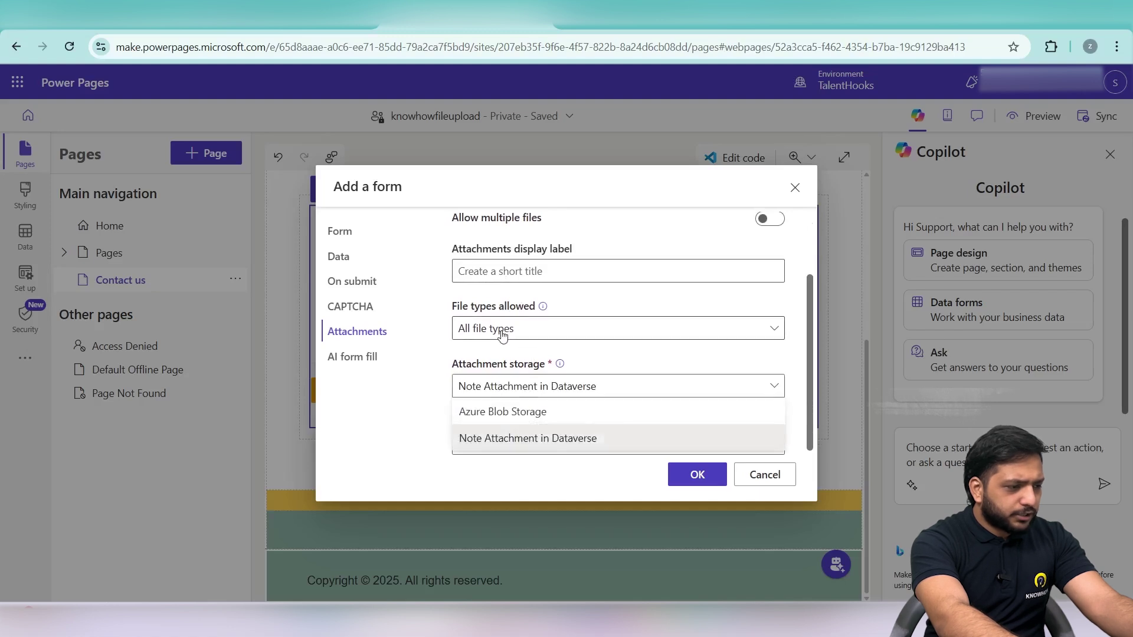
left_click(502, 412)
scroll(508, 372, "down", 2)
Step: Fill in the storage account name knowhowfileupload, copied from the Azure portal
left_click(491, 329)
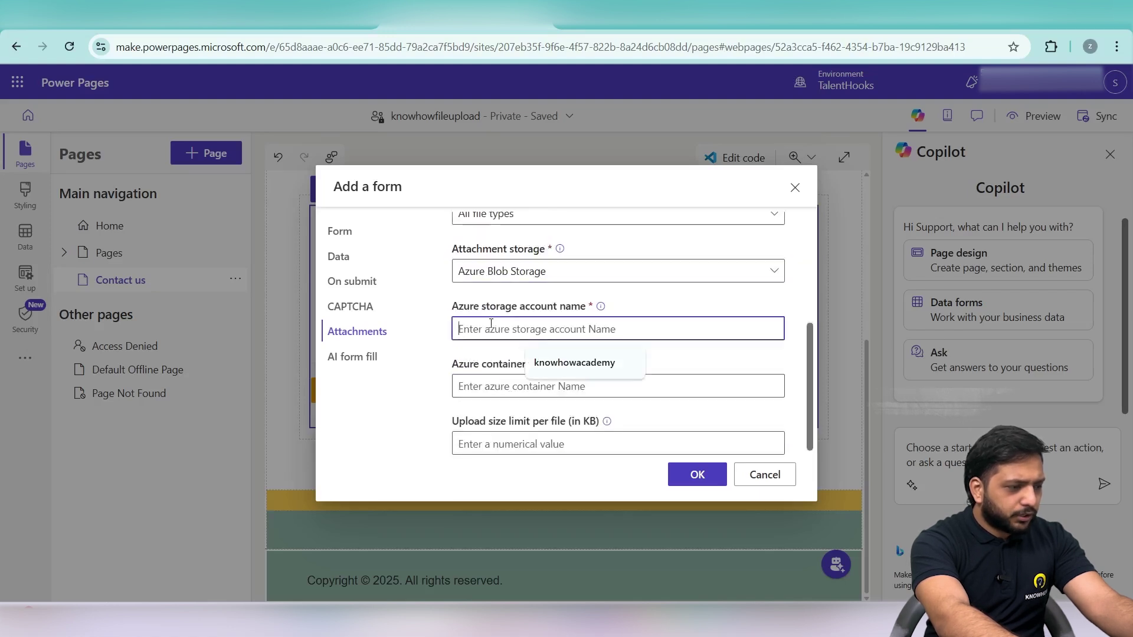
left_click(629, 363)
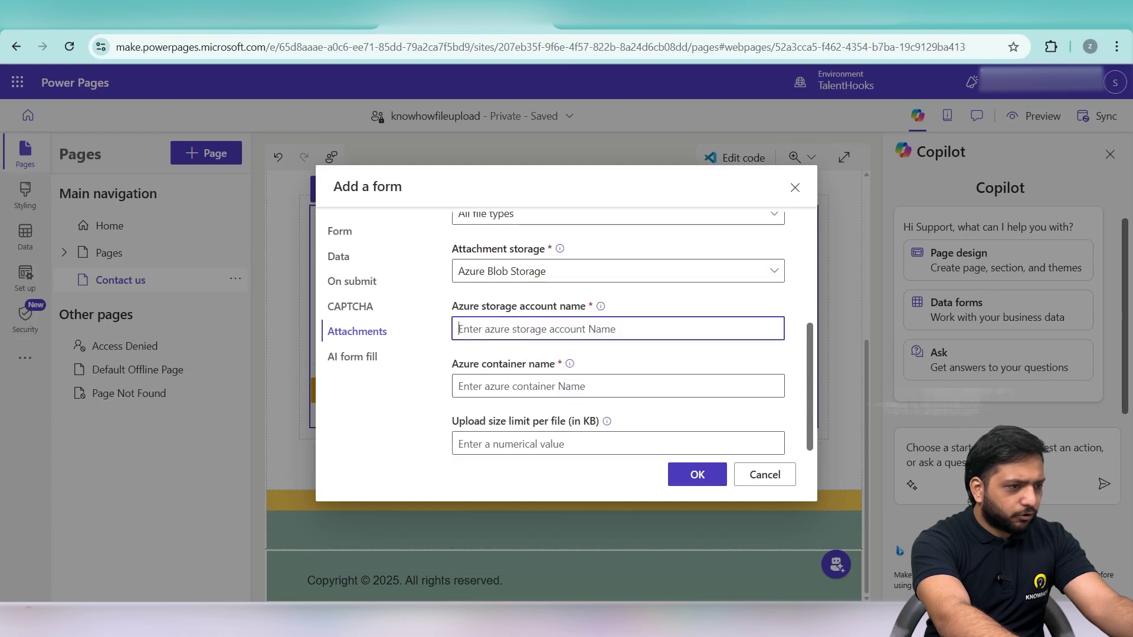
key("ctrl+Tab")
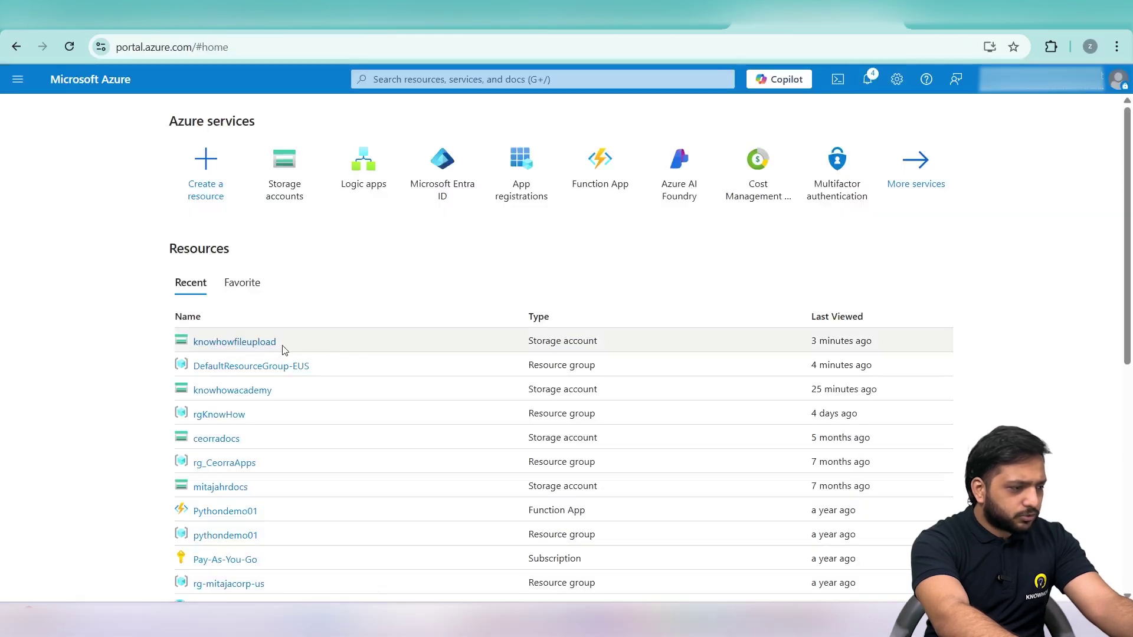
left_click(264, 341)
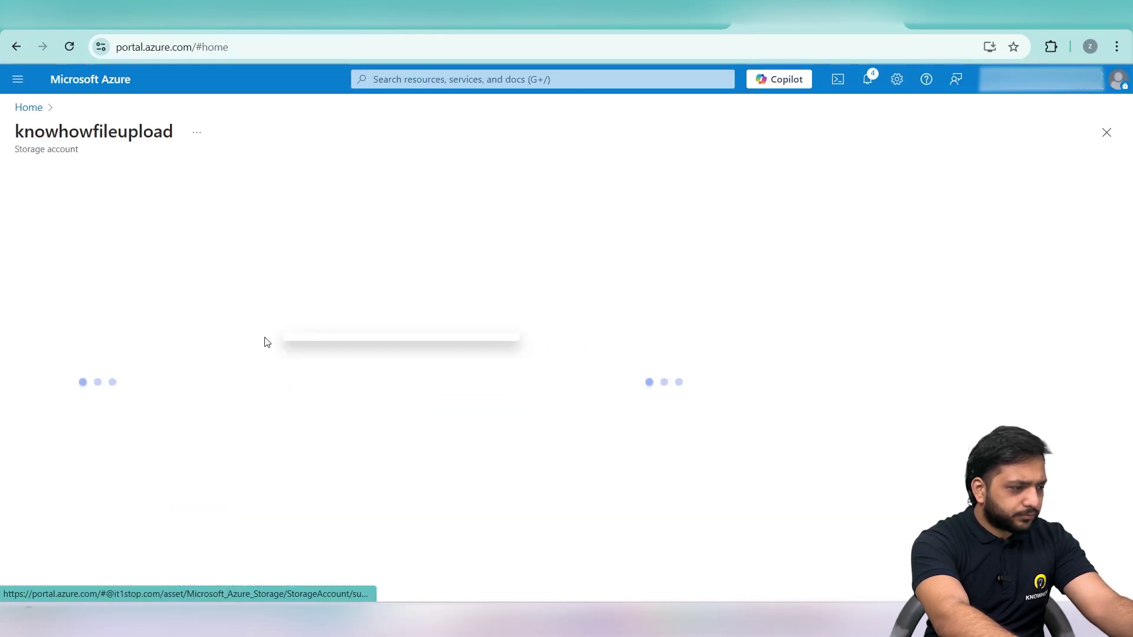
double_click(66, 134)
key("ctrl+c")
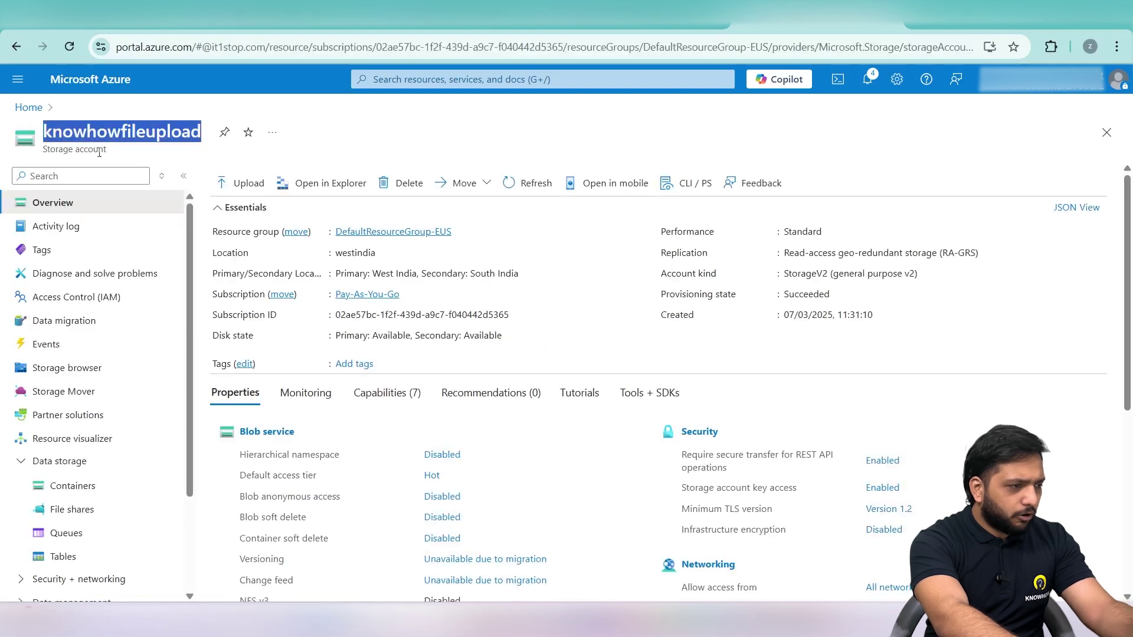
key("alt+Tab")
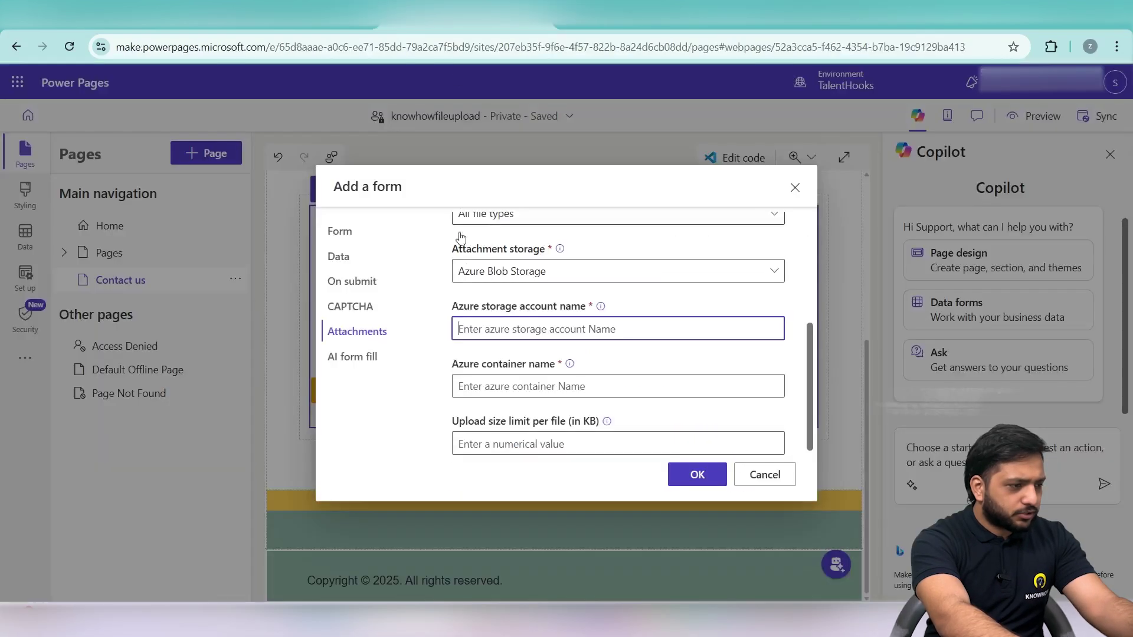
key("ctrl+v")
Step: Copy the knowhowfileupload container name from Azure and clear the upload size limit field
key("alt+Tab")
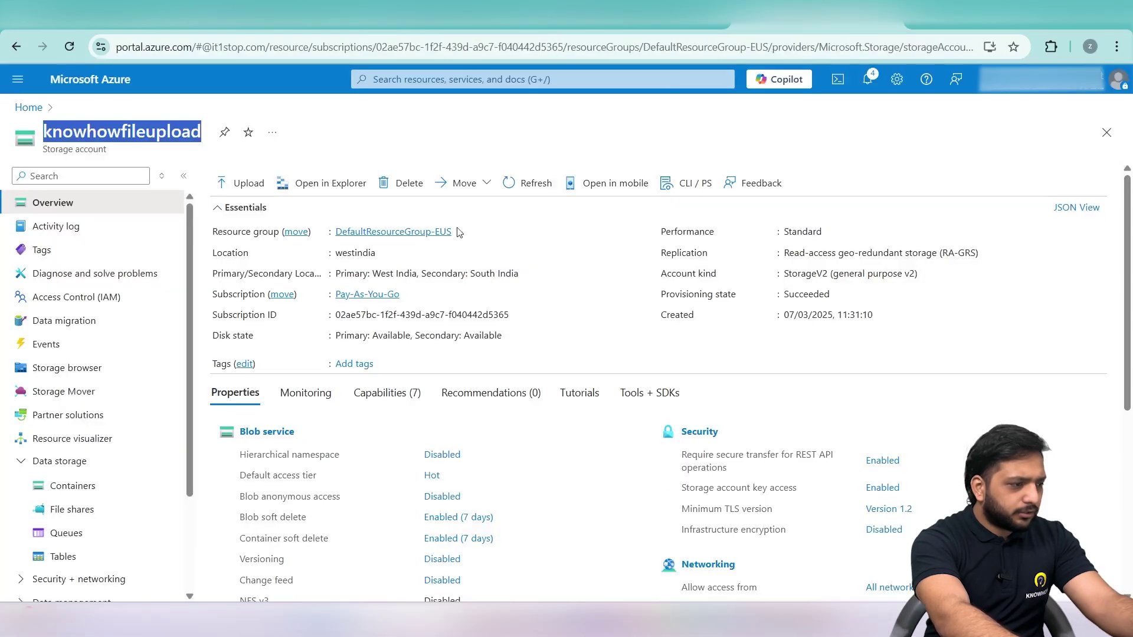
left_click(73, 486)
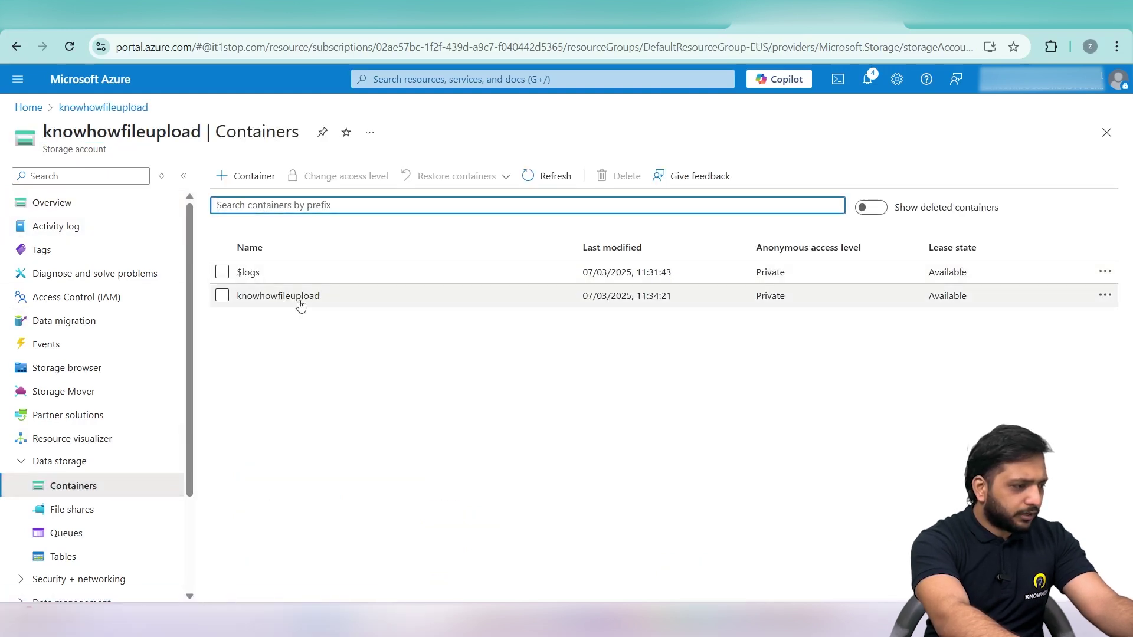
left_click_drag(328, 298, 236, 298)
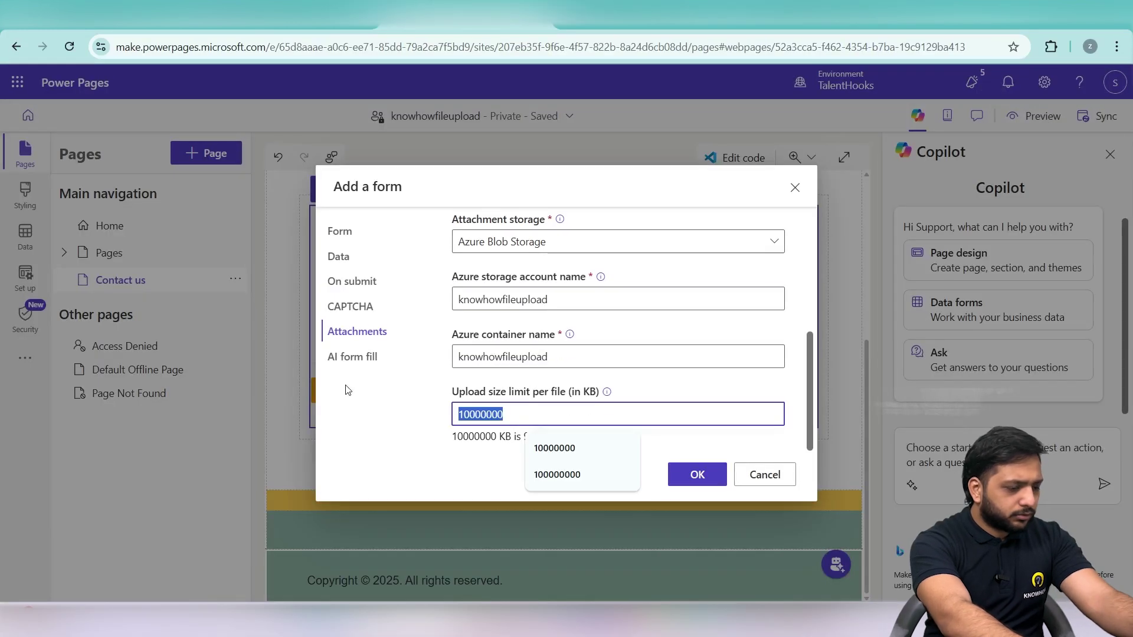
key("BackSpace")
left_click(509, 422)
Step: Set the per-file upload limit to 10000000 KB (9 GB) and confirm the attachment settings
left_click(555, 447)
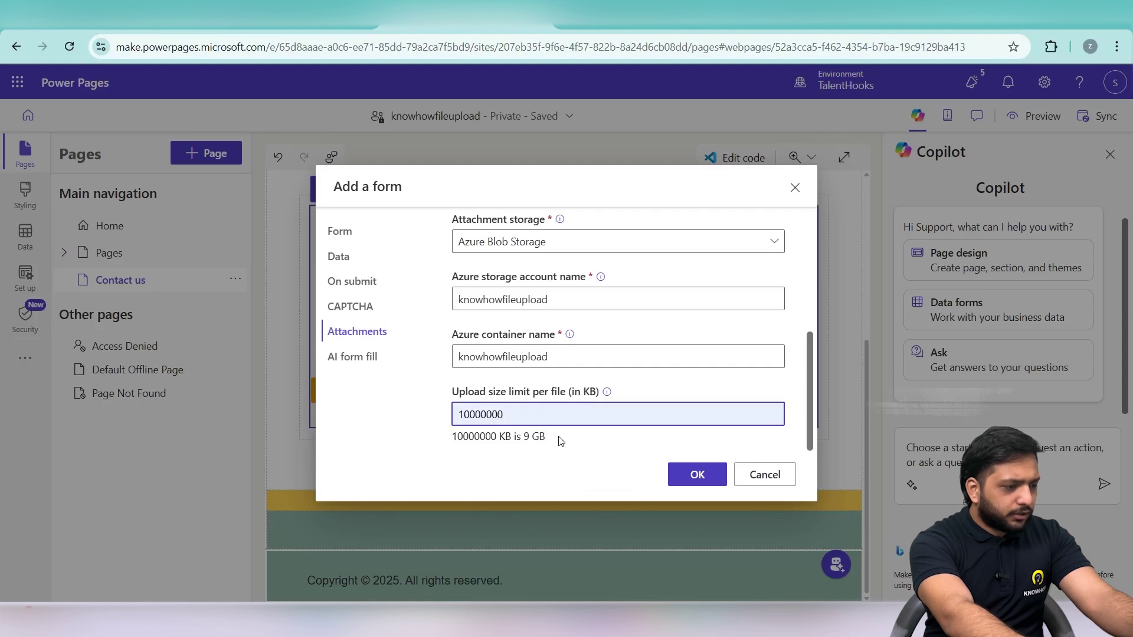
left_click(707, 398)
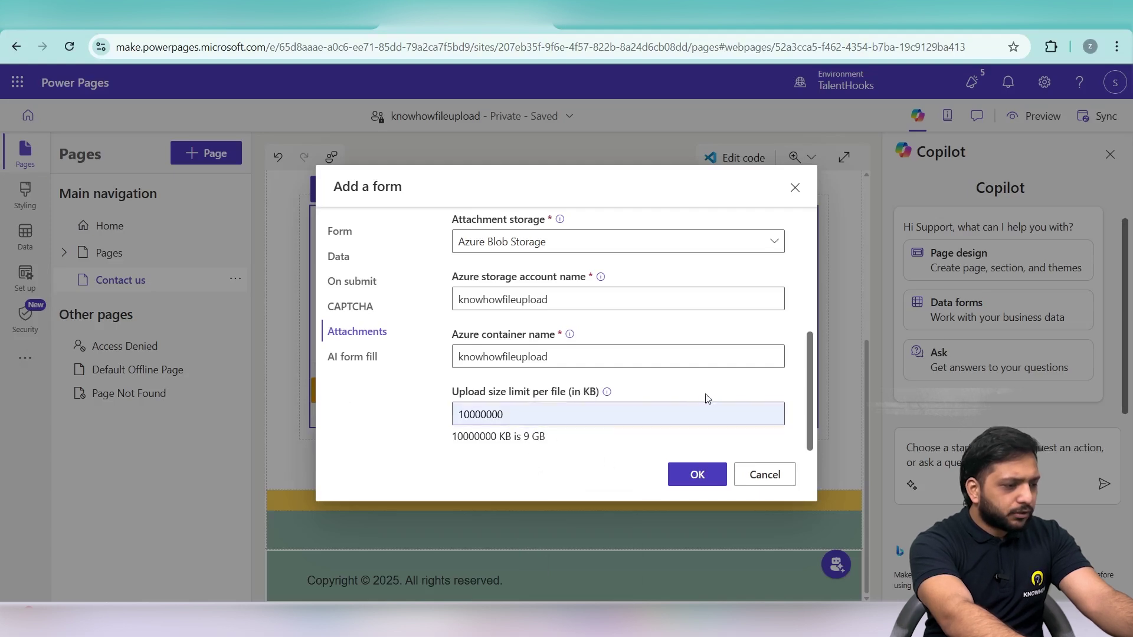
left_click(560, 418)
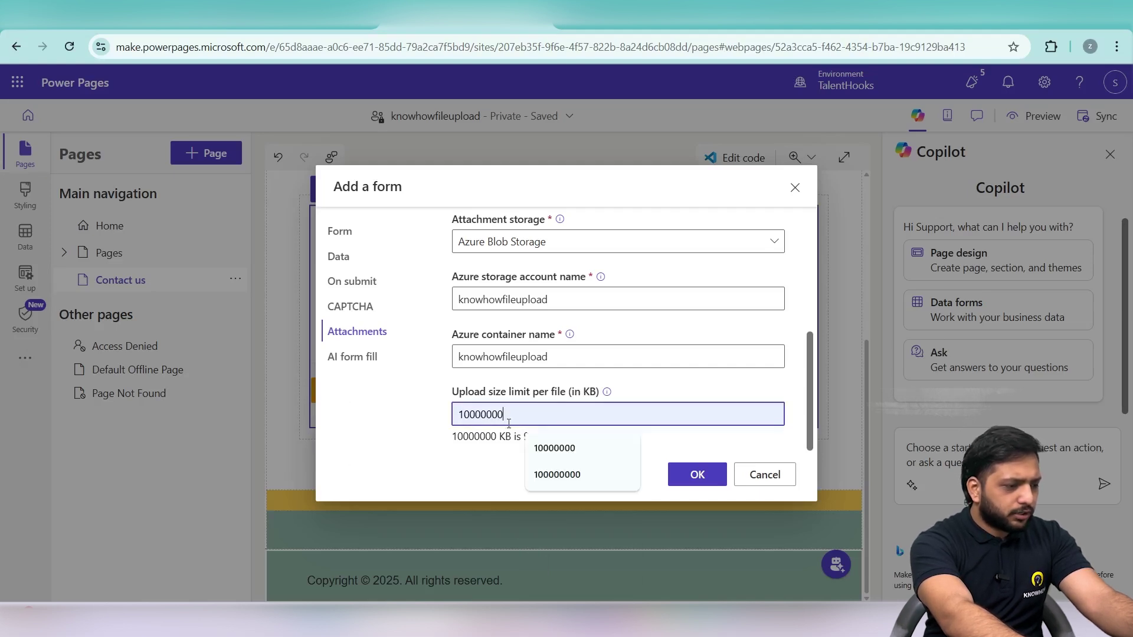
type("0")
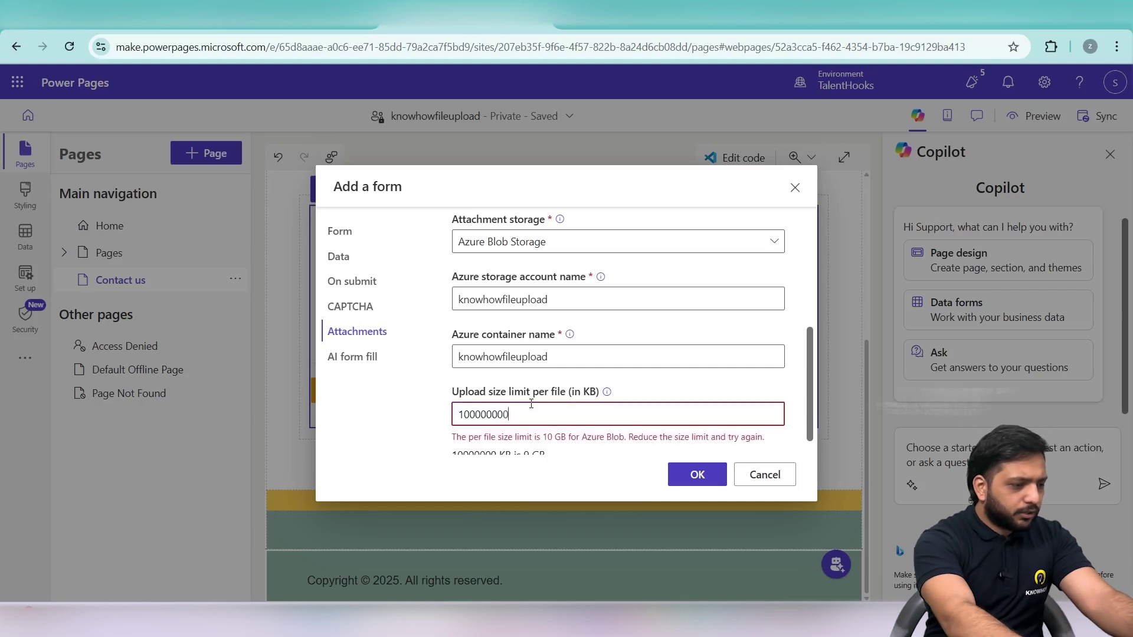
key("BackSpace")
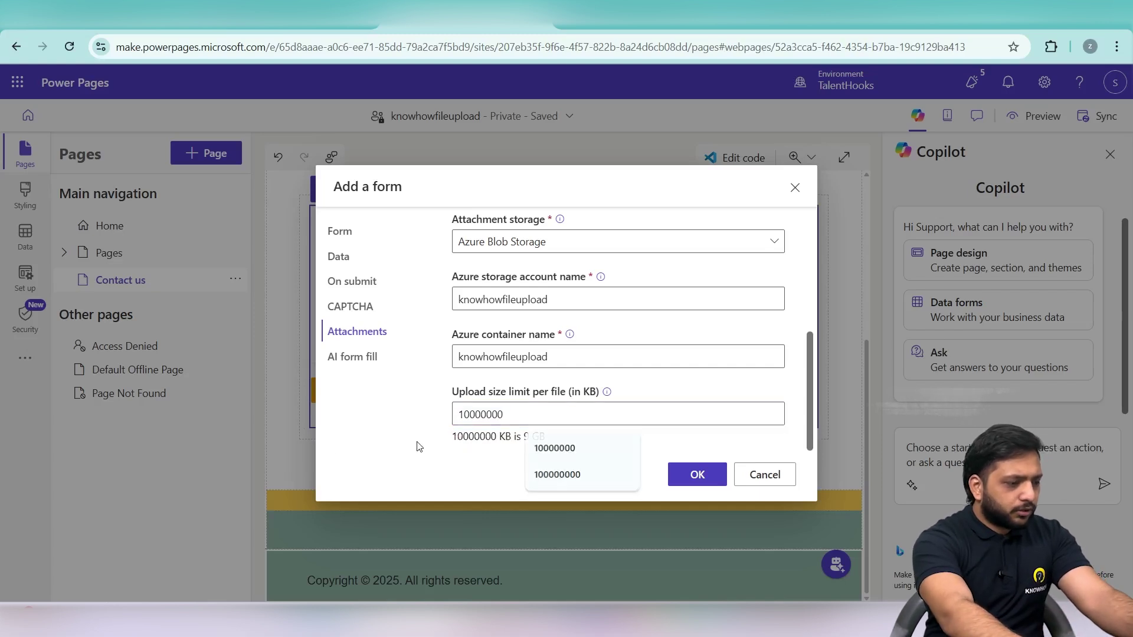
left_click(419, 447)
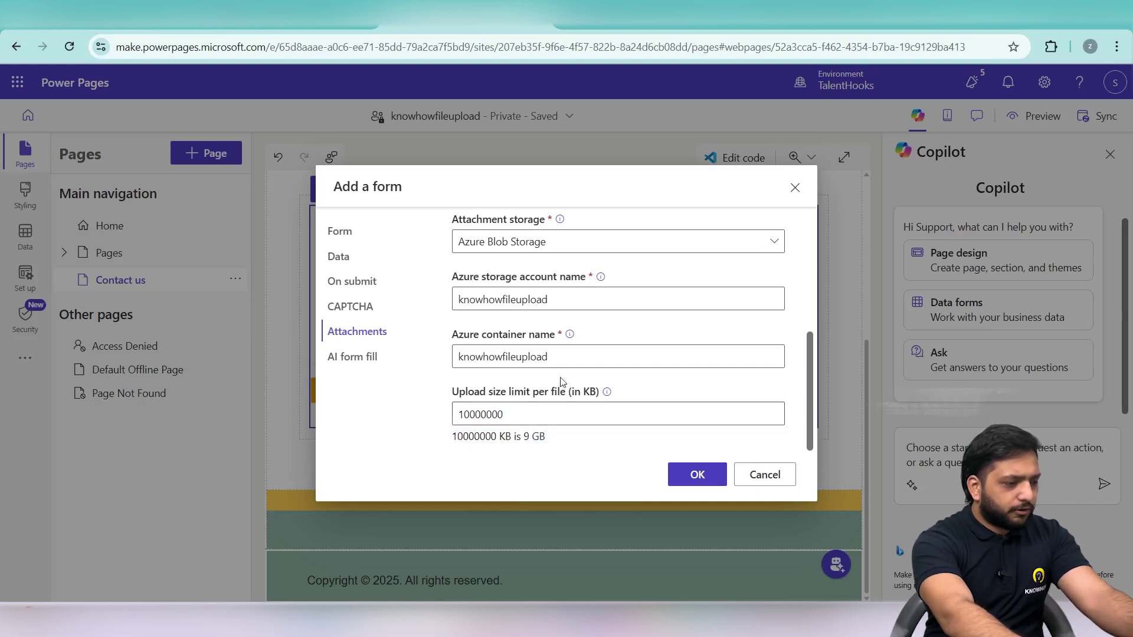
left_click(681, 478)
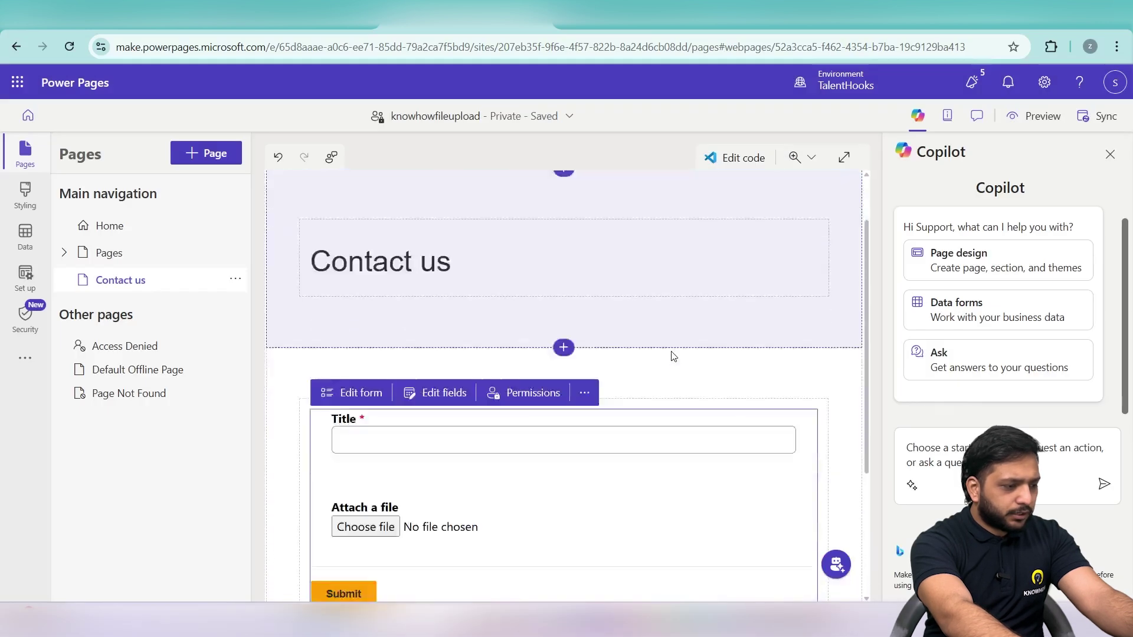
scroll(674, 356, "down", 3)
left_click(361, 192)
key("Escape")
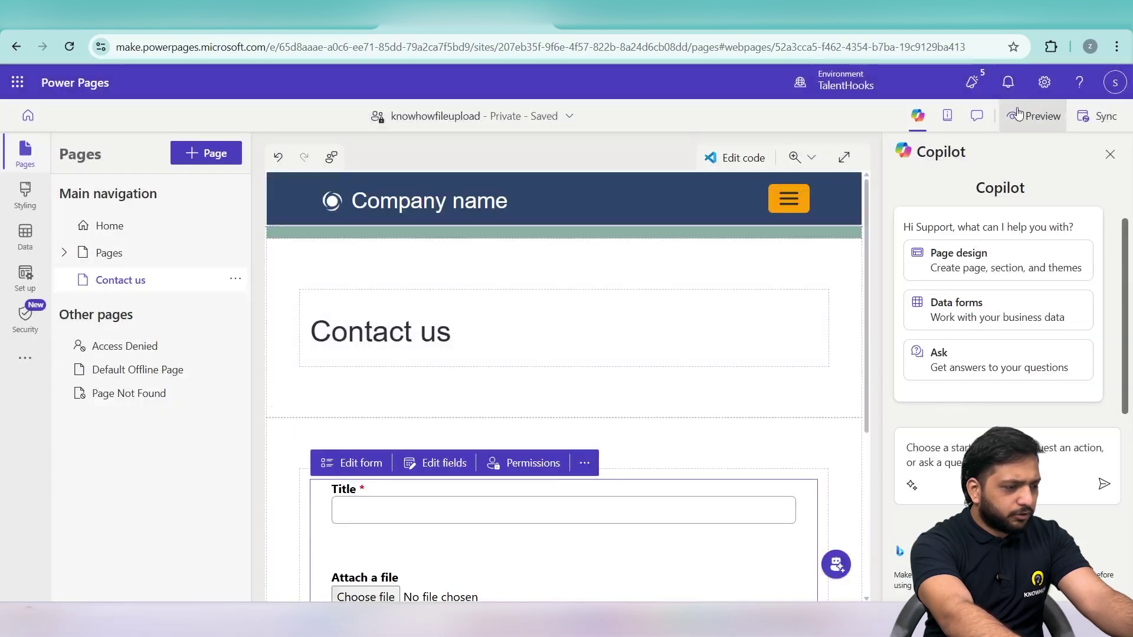
Step: Preview the site at desktop size and reopen the form's Attachments settings
left_click(1019, 113)
left_click(971, 144)
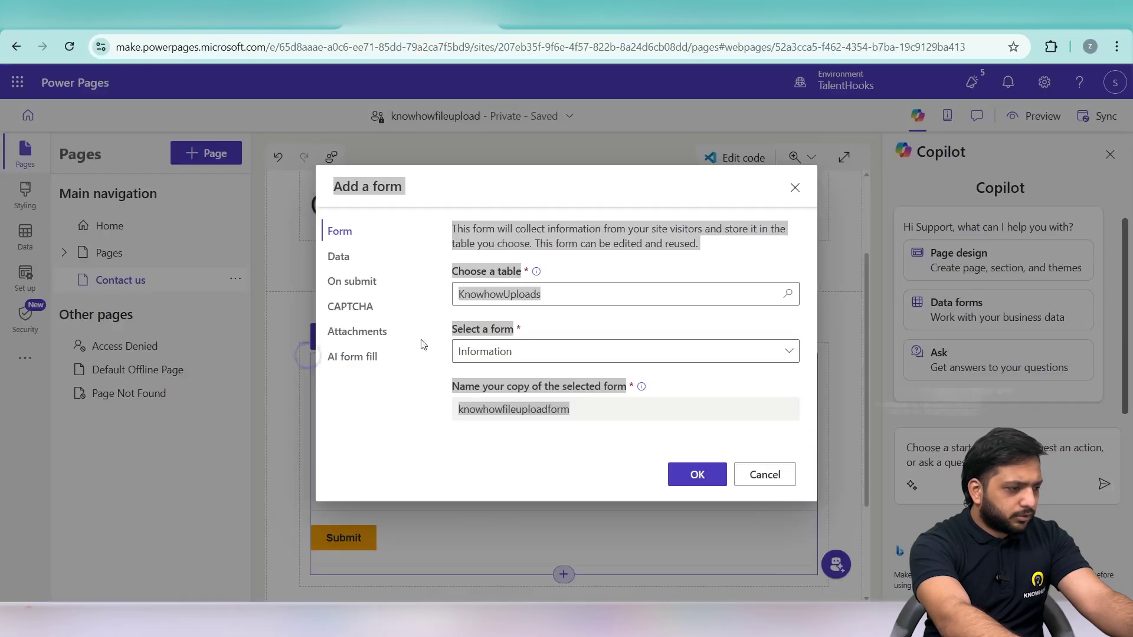
left_click(329, 354)
key("ctrl+a")
left_click(367, 332)
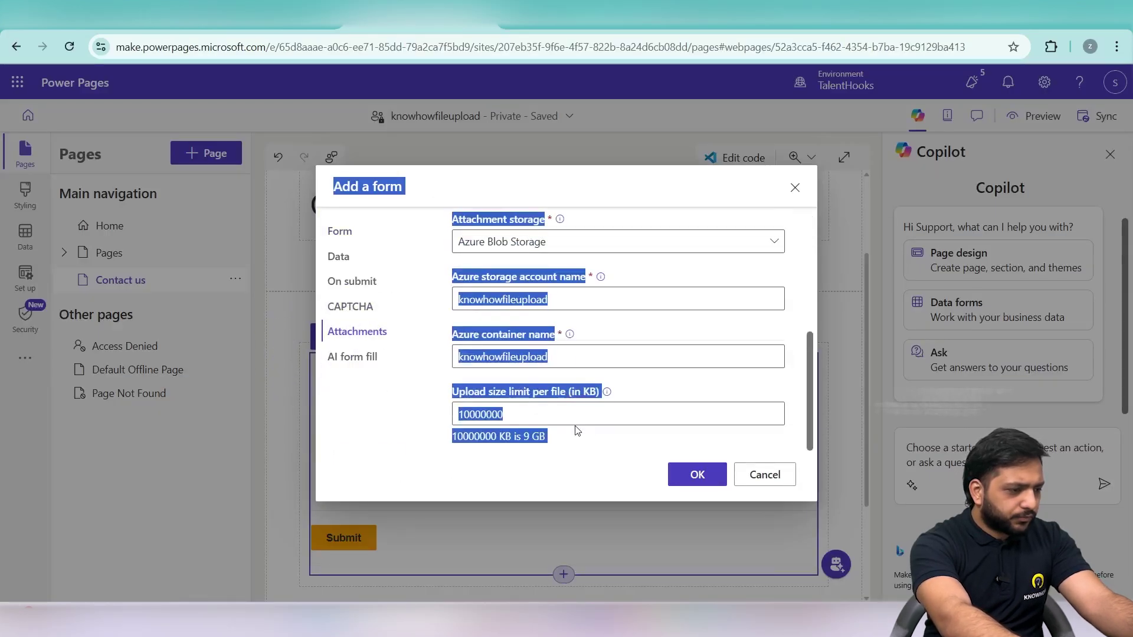
Step: Keep the per-file upload size limit at 10000000 KB and confirm the attachment settings
left_click(571, 424)
left_click(571, 413)
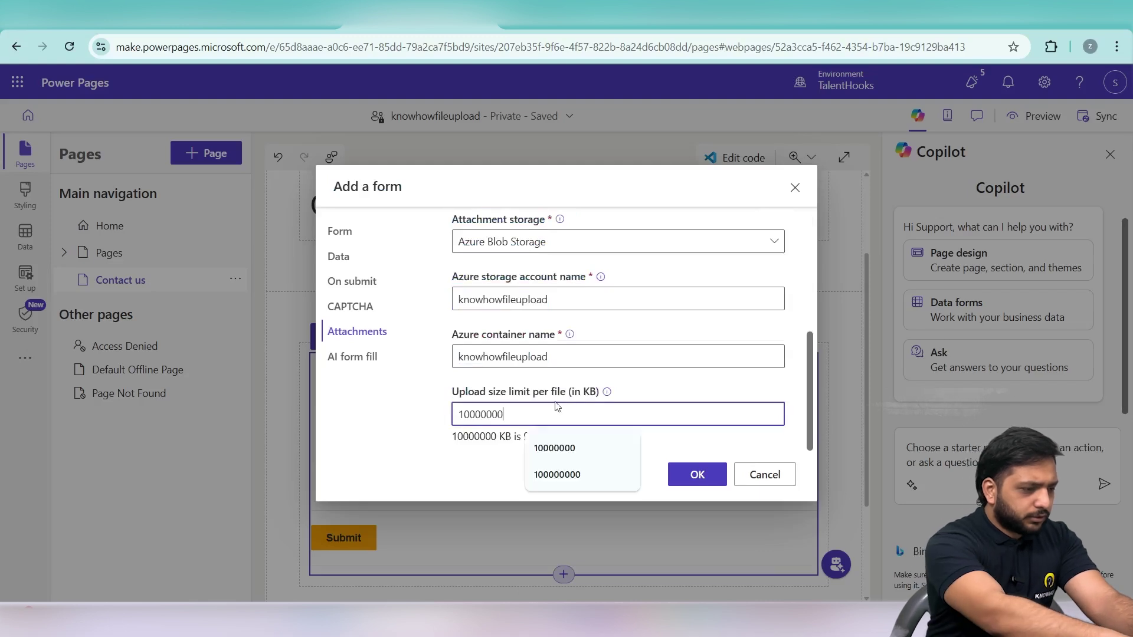
type("0")
key("BackSpace")
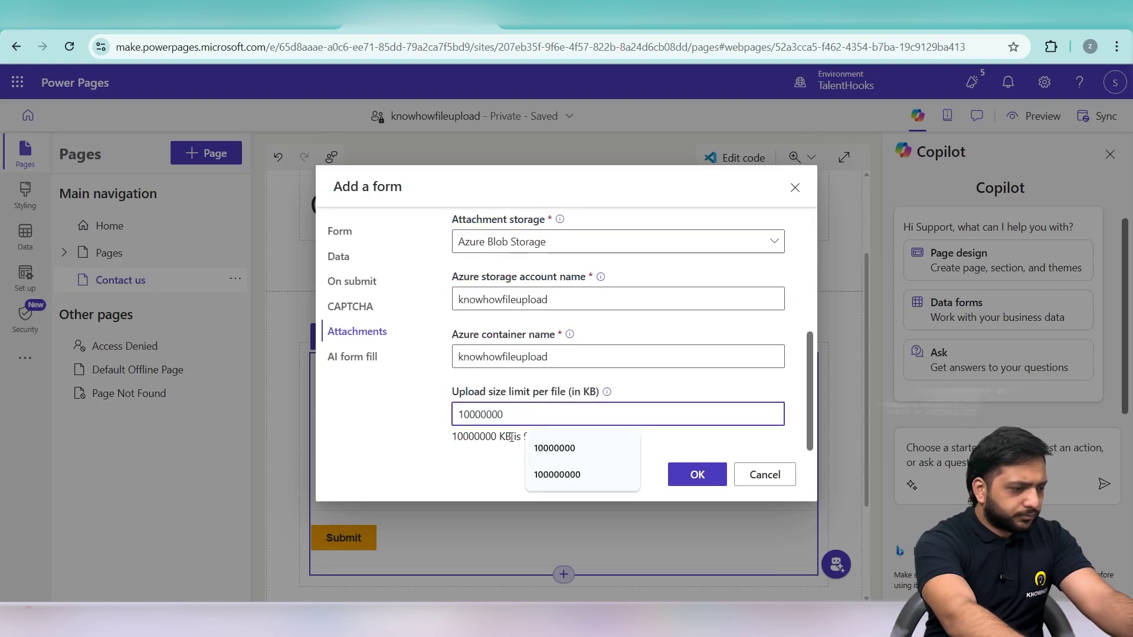
left_click(500, 447)
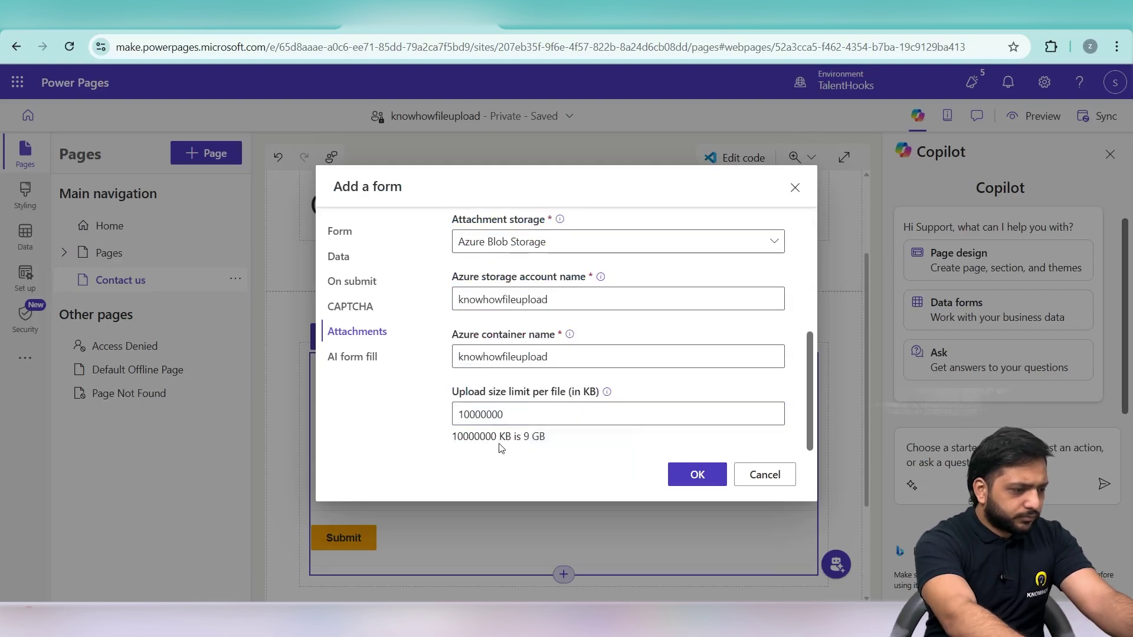
left_click(703, 475)
Step: Preview the live Contact us form at desktop size, then go to the KnowhowUploads table
left_click(1002, 114)
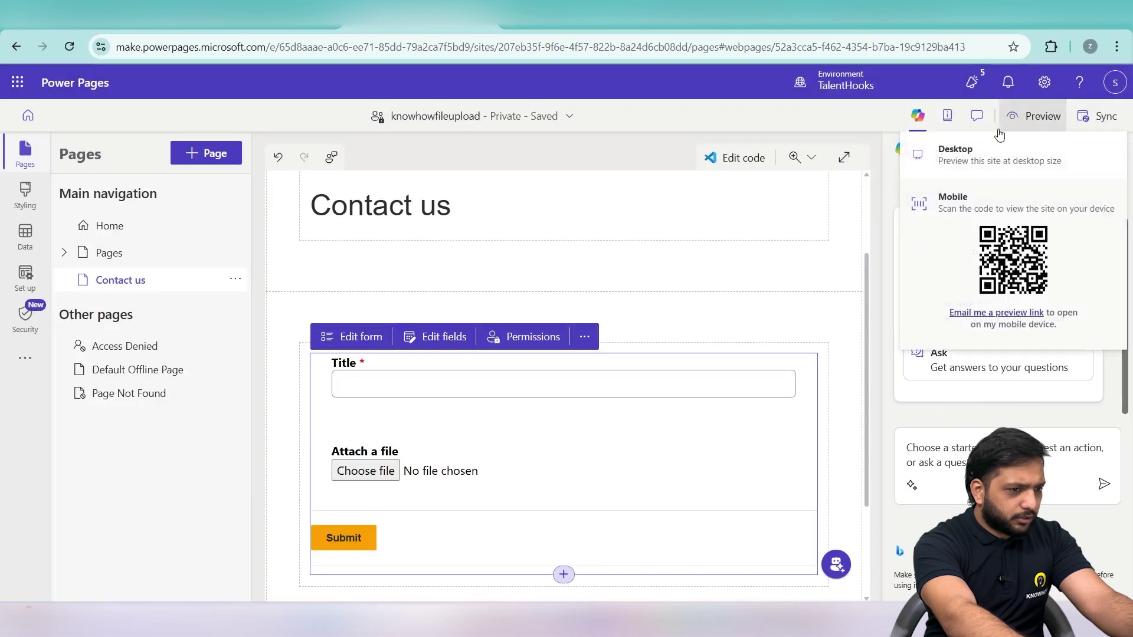
left_click(991, 153)
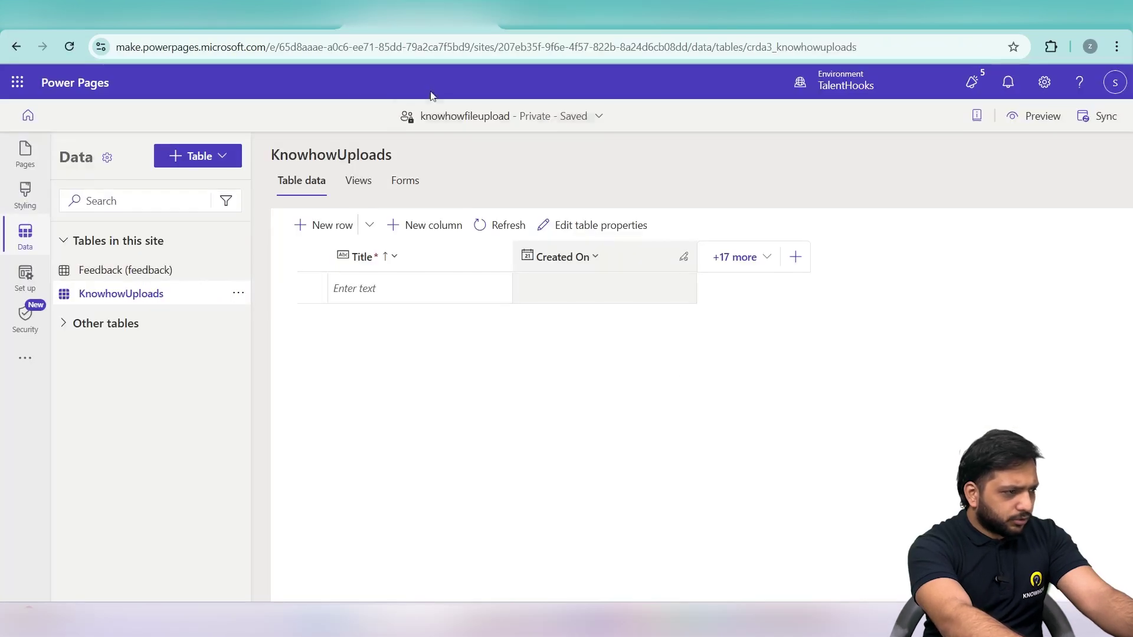
left_click(262, 15)
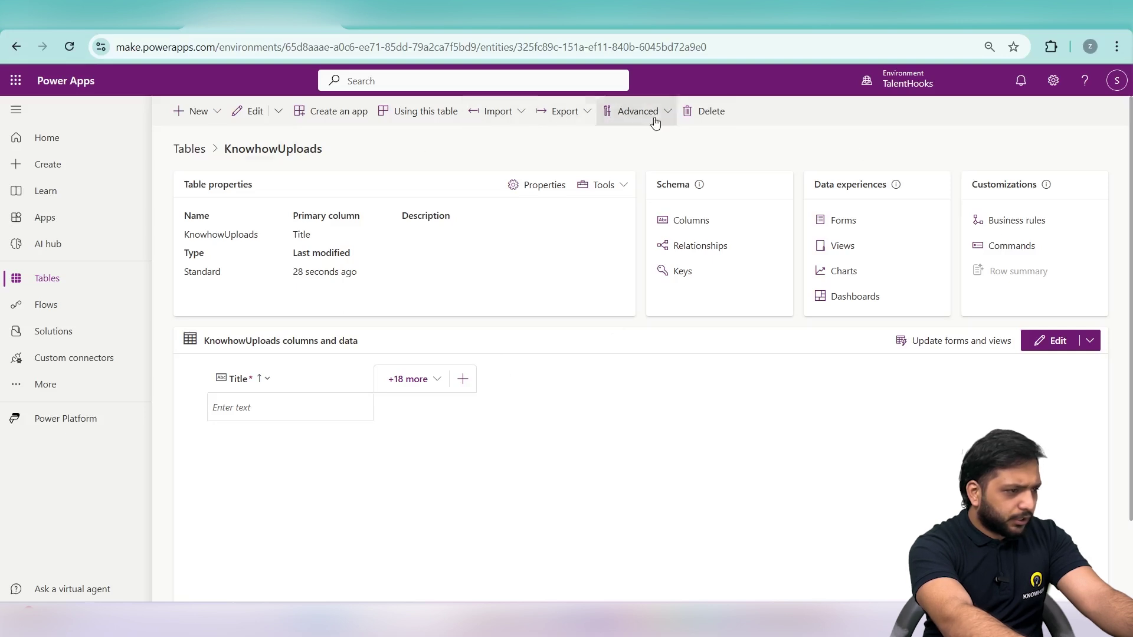
Step: Keep Azure Blob Storage as the basic form's attach-file storage location and save the form
left_click(543, 185)
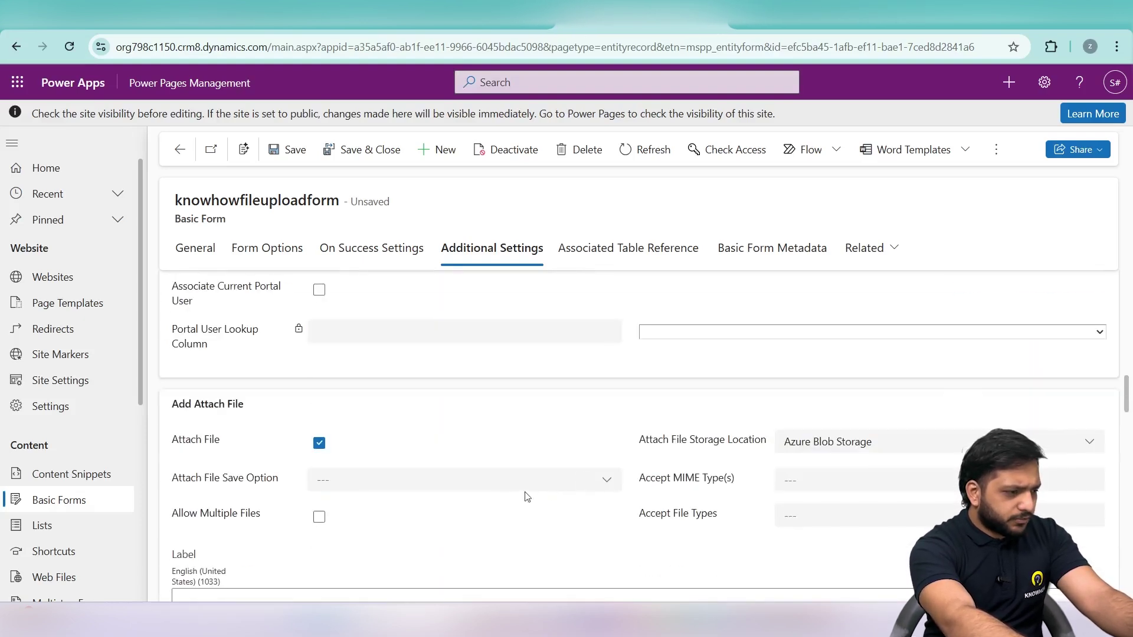
left_click(904, 451)
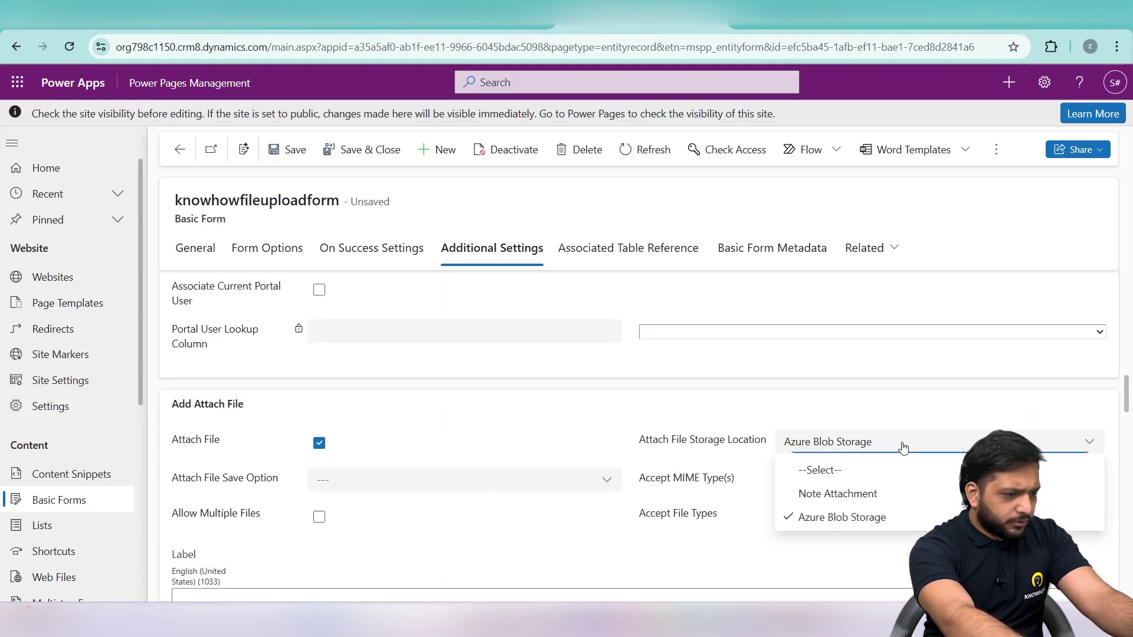
left_click(826, 517)
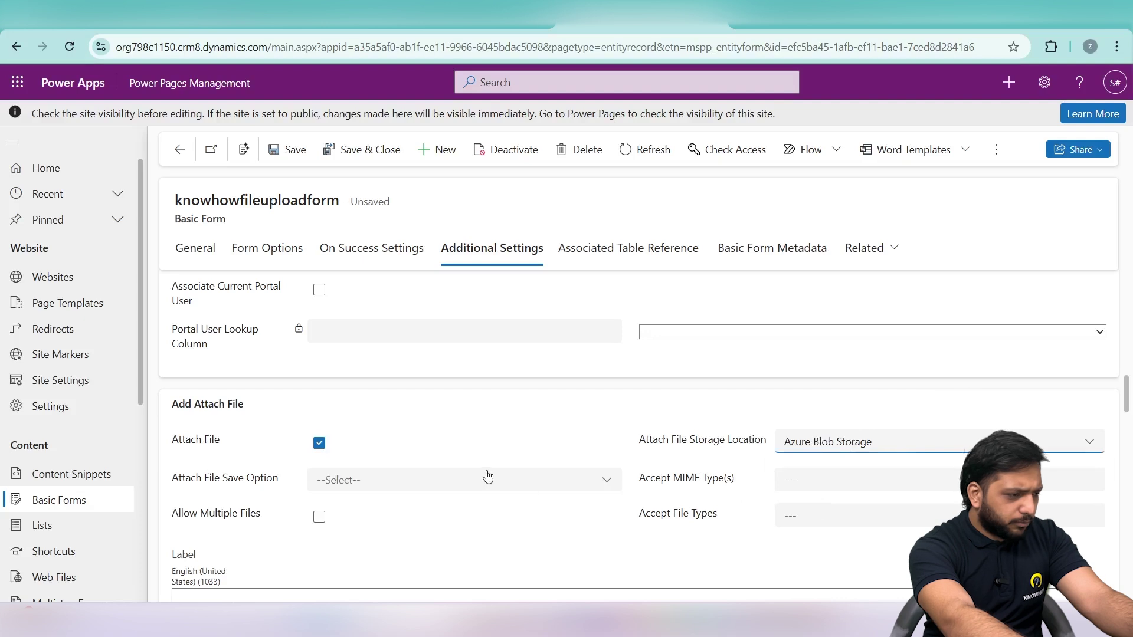
left_click(273, 154)
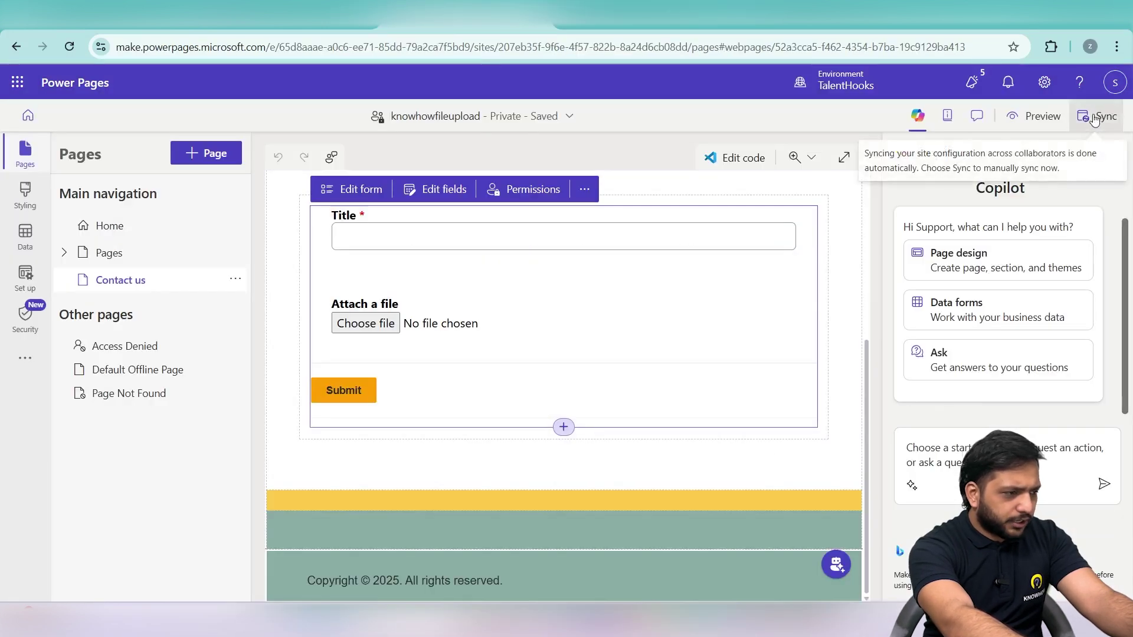
Step: Sync the site, enter Title 'File' on the live Contact us form, and attach the Video 1 hindi MP4
left_click(1095, 120)
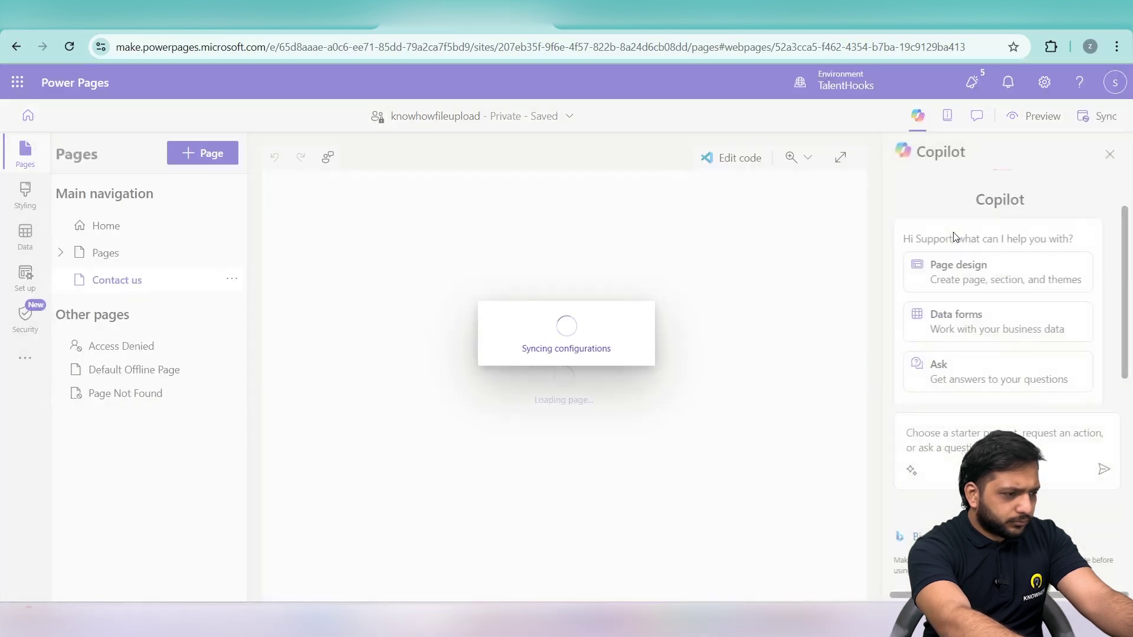
left_click(230, 255)
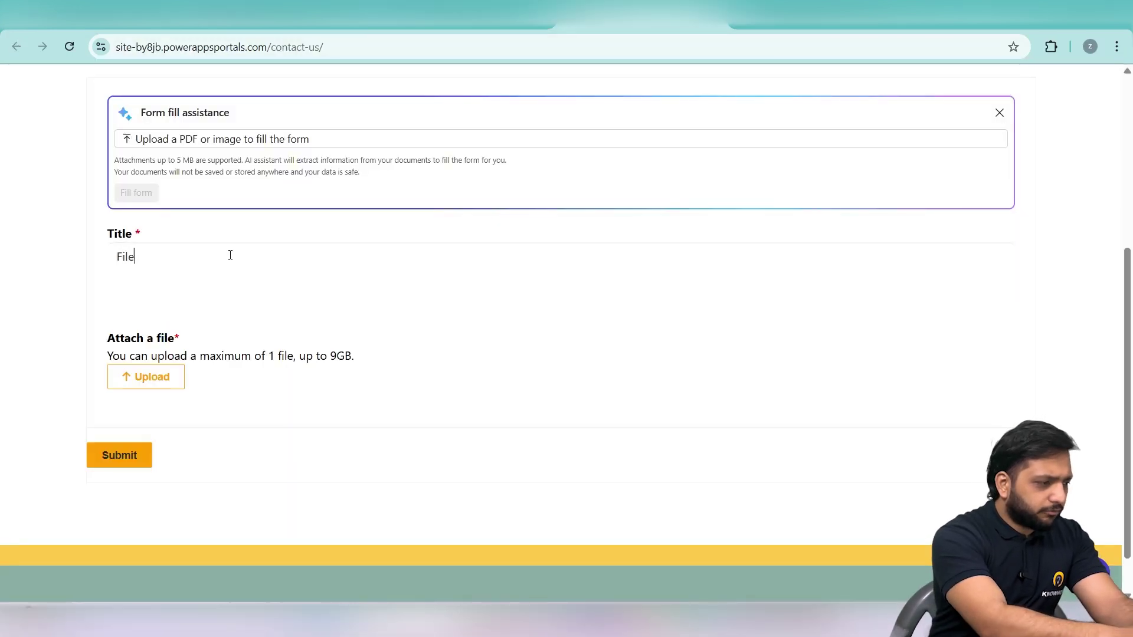
left_click(153, 373)
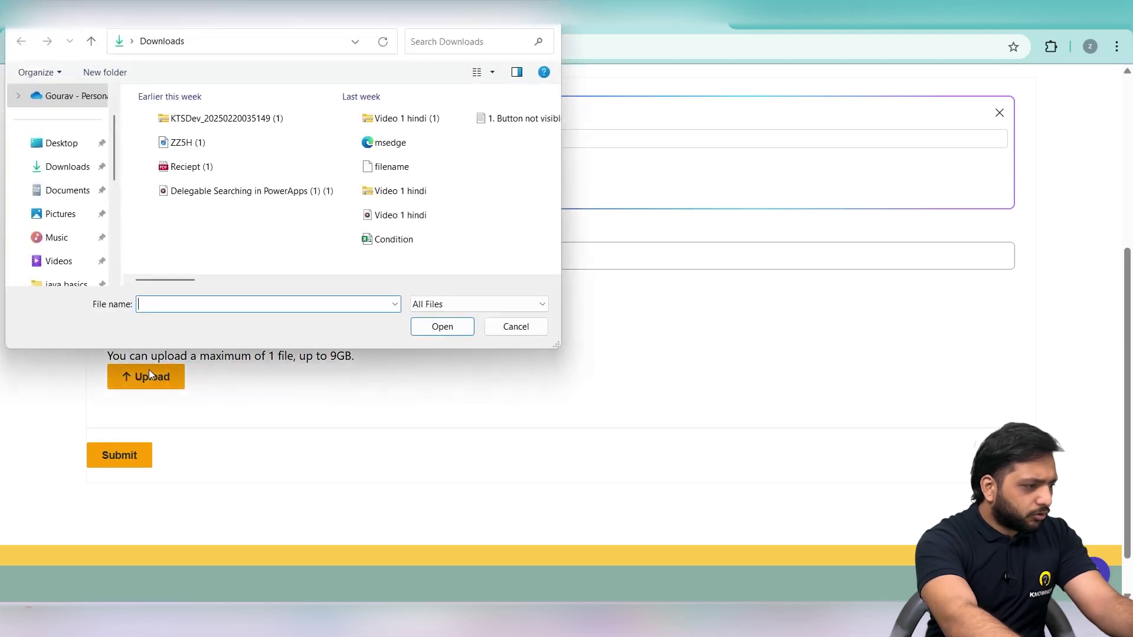
mouse_move(376, 223)
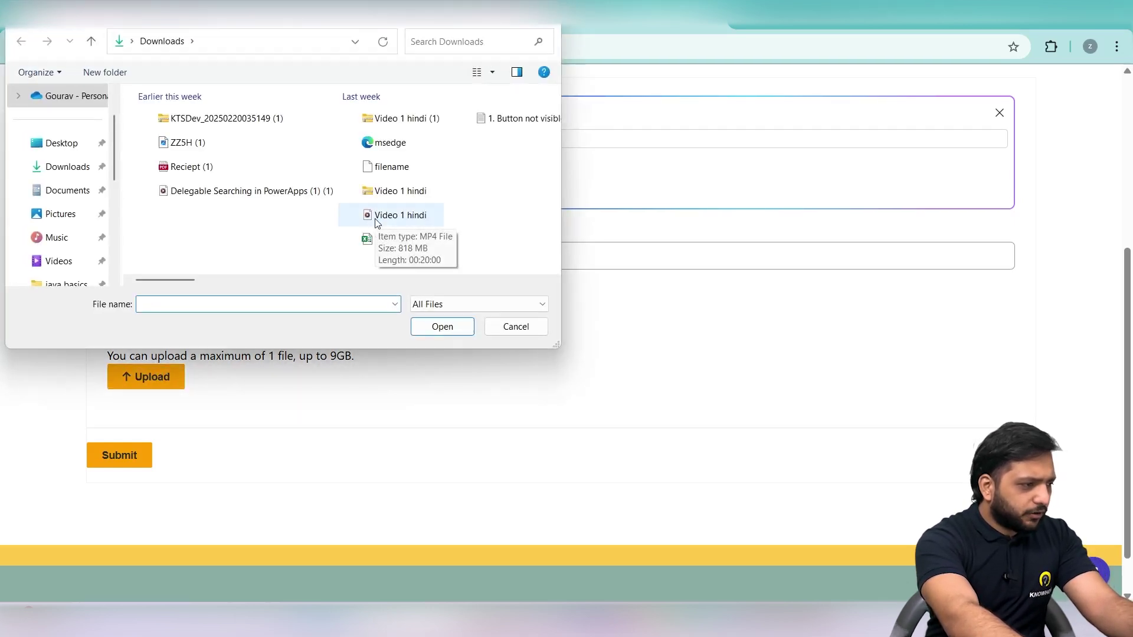
double_click(375, 222)
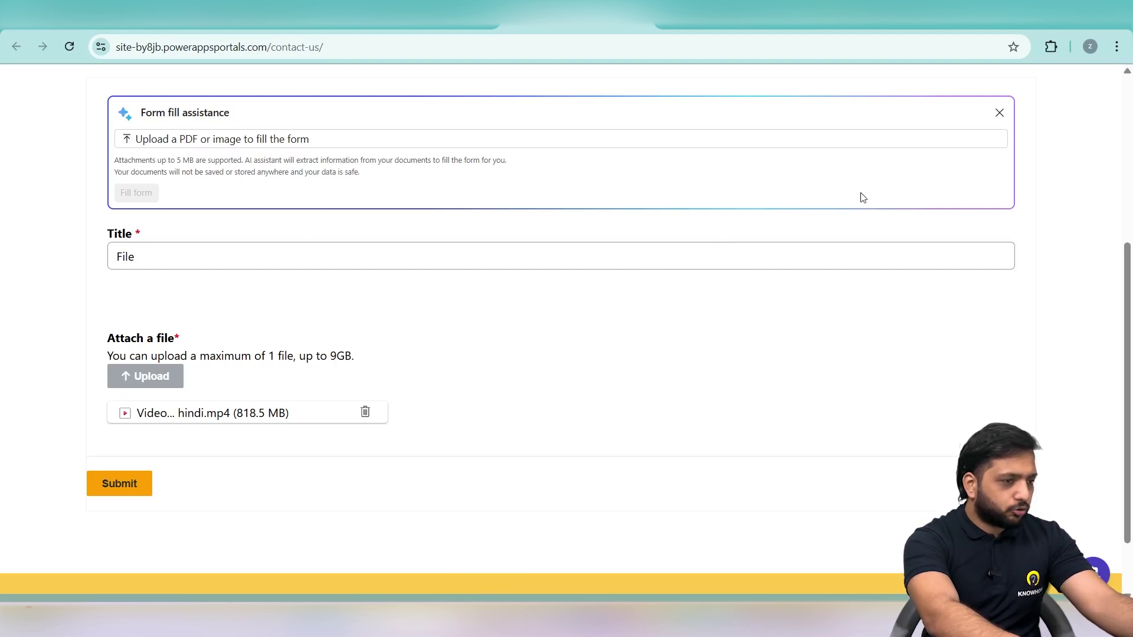
left_click(887, 22)
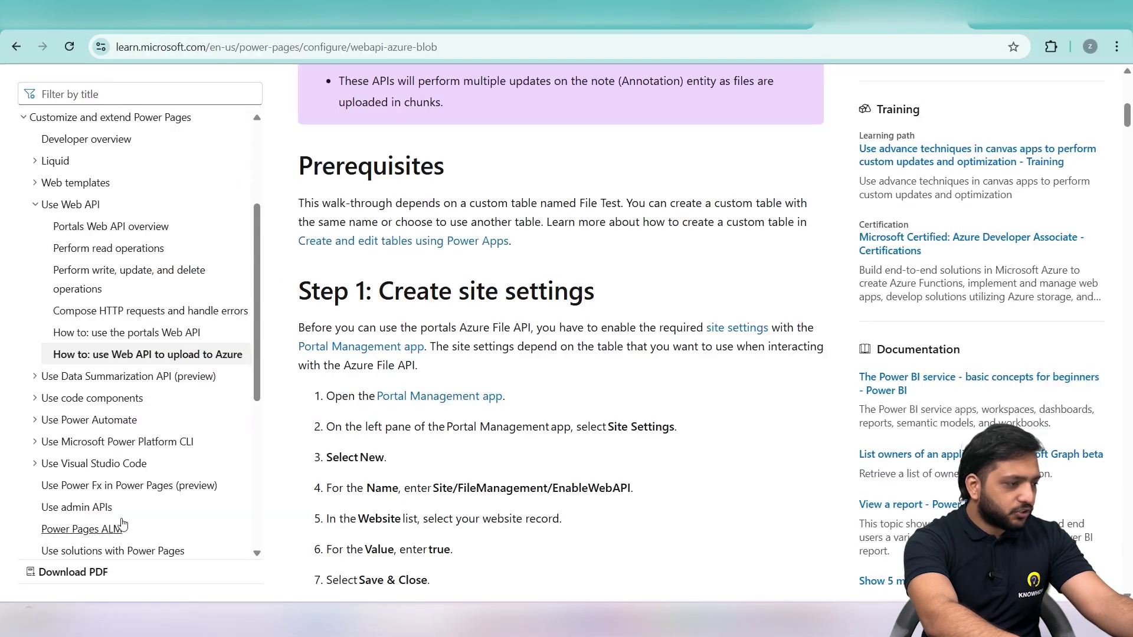
Step: Read through the 'use Web API to upload to Azure' article's sample code, then return to the Contact us form
scroll(429, 364, "down", 2)
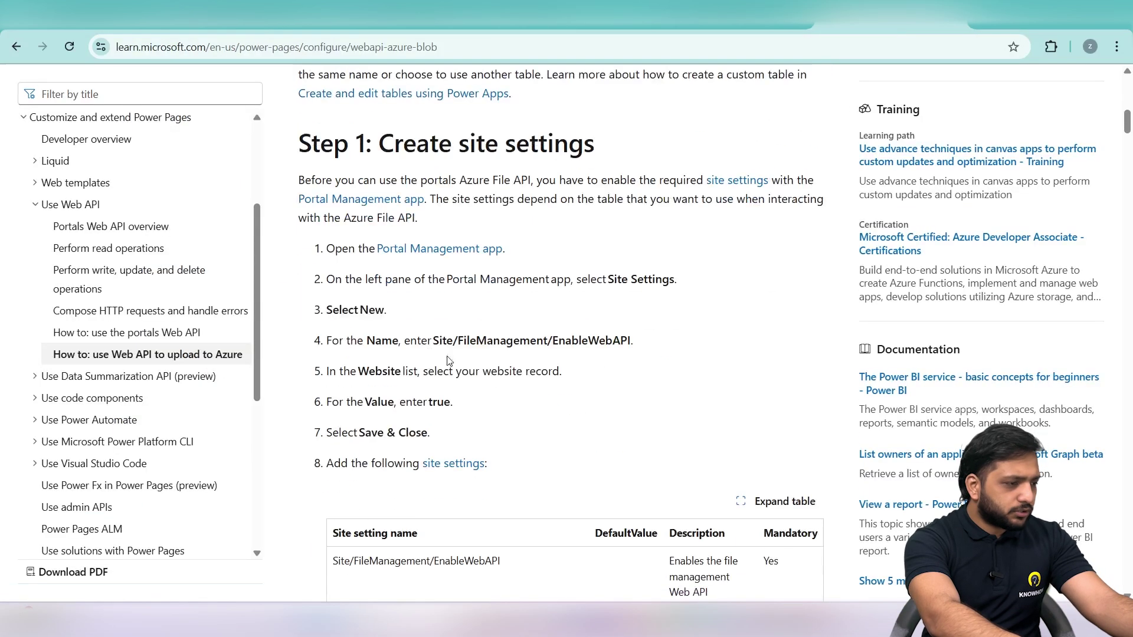
scroll(447, 136, "up", 4)
scroll(609, 373, "down", 2)
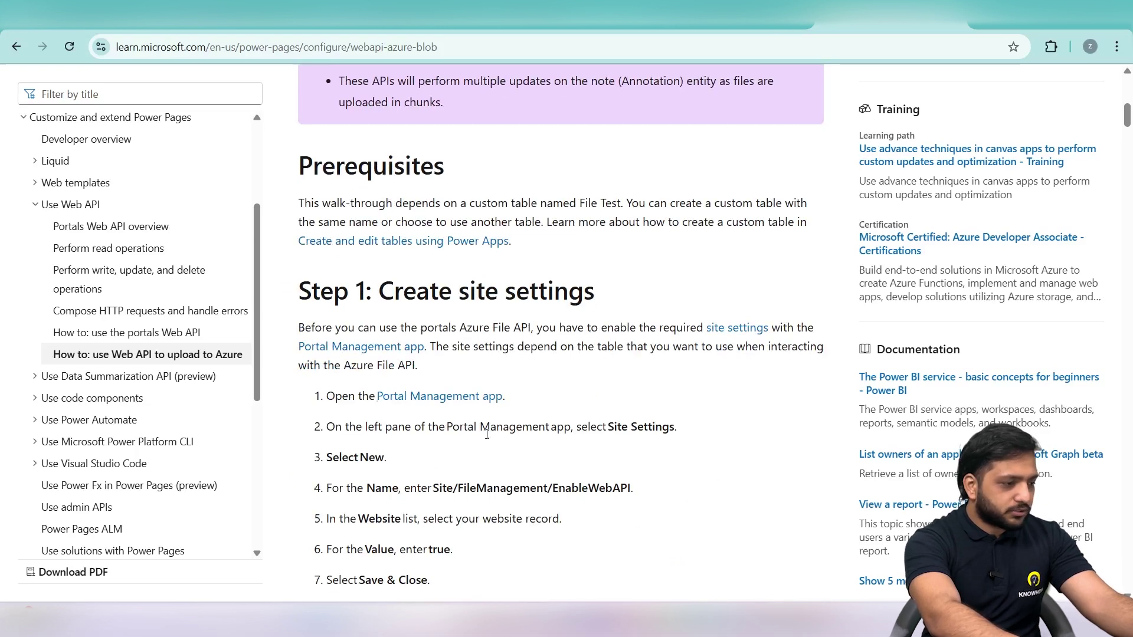
scroll(693, 409, "down", 10)
scroll(692, 409, "up", 9)
scroll(693, 409, "down", 15)
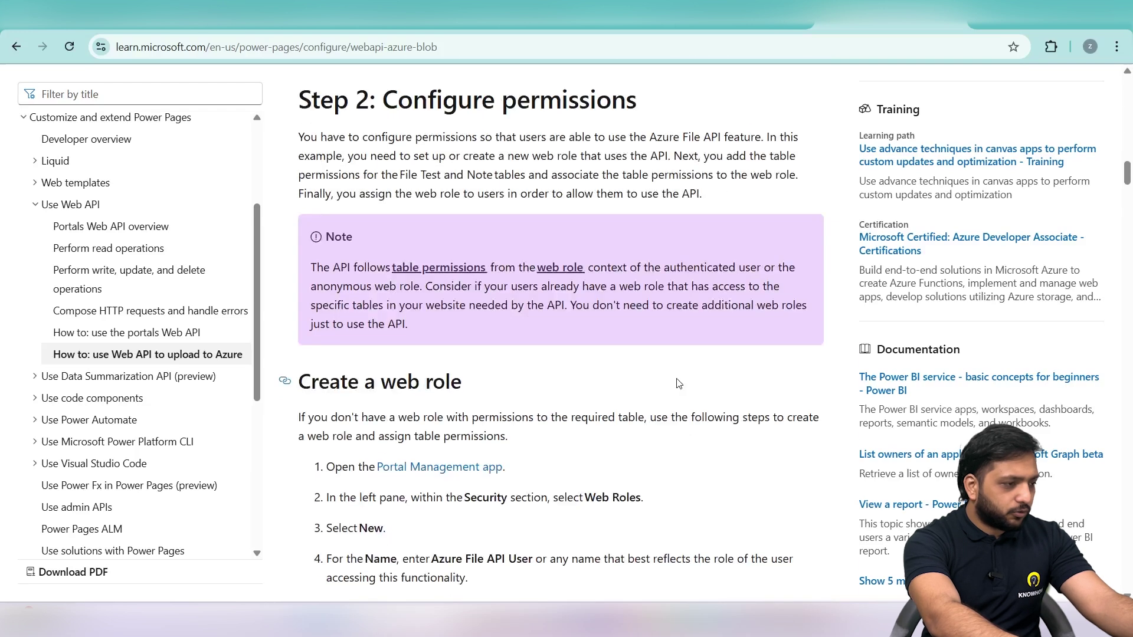
scroll(679, 384, "down", 12)
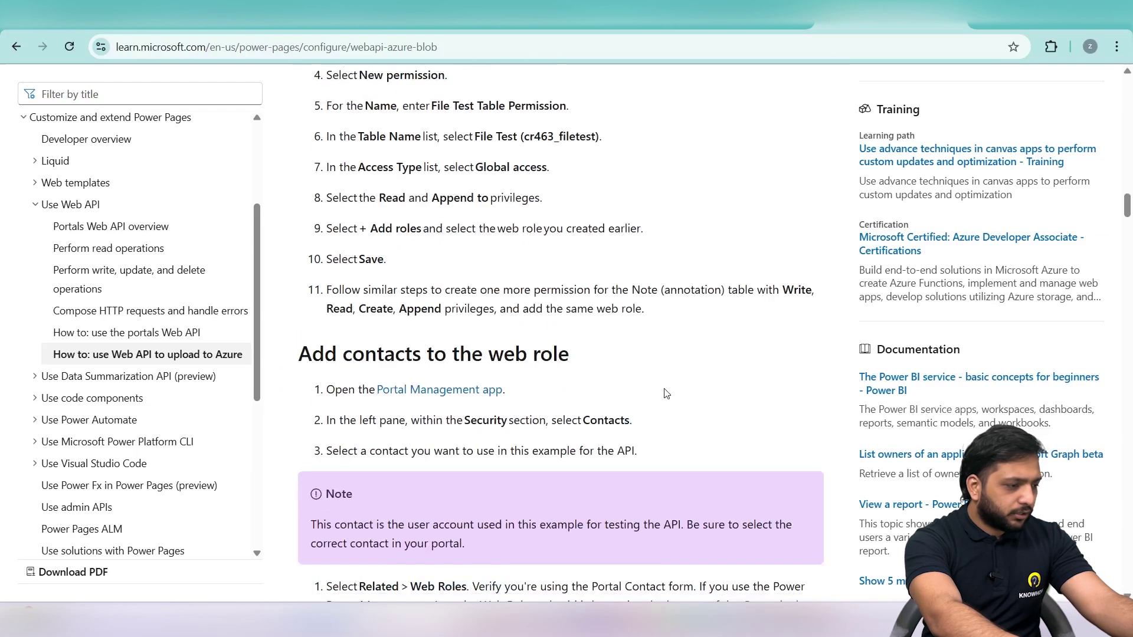
scroll(666, 394, "down", 6)
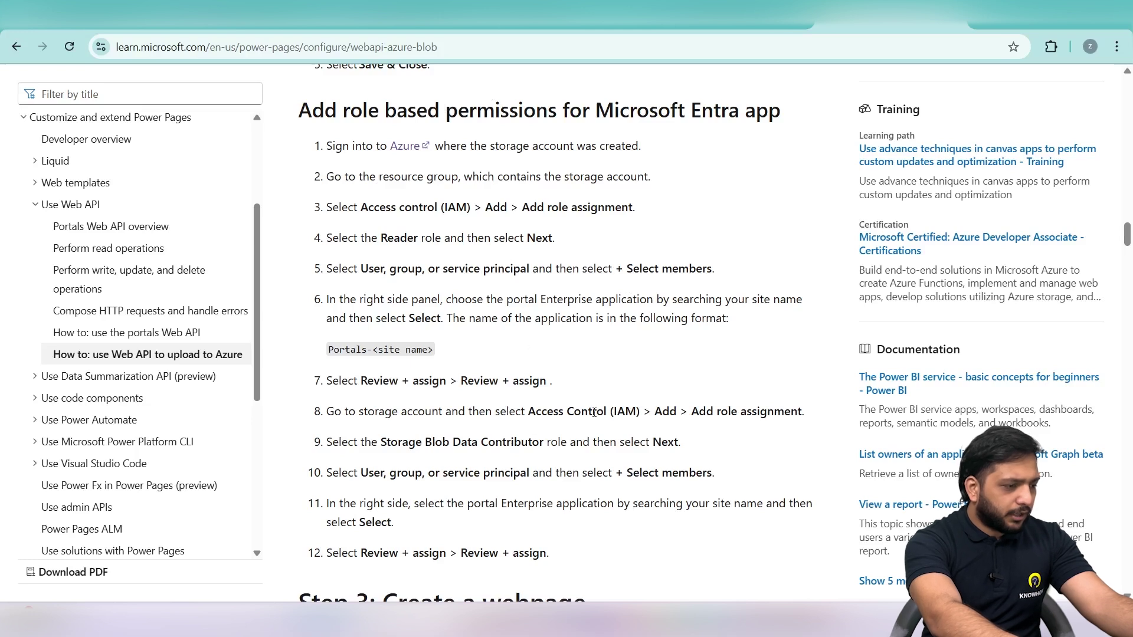
scroll(564, 442, "down", 20)
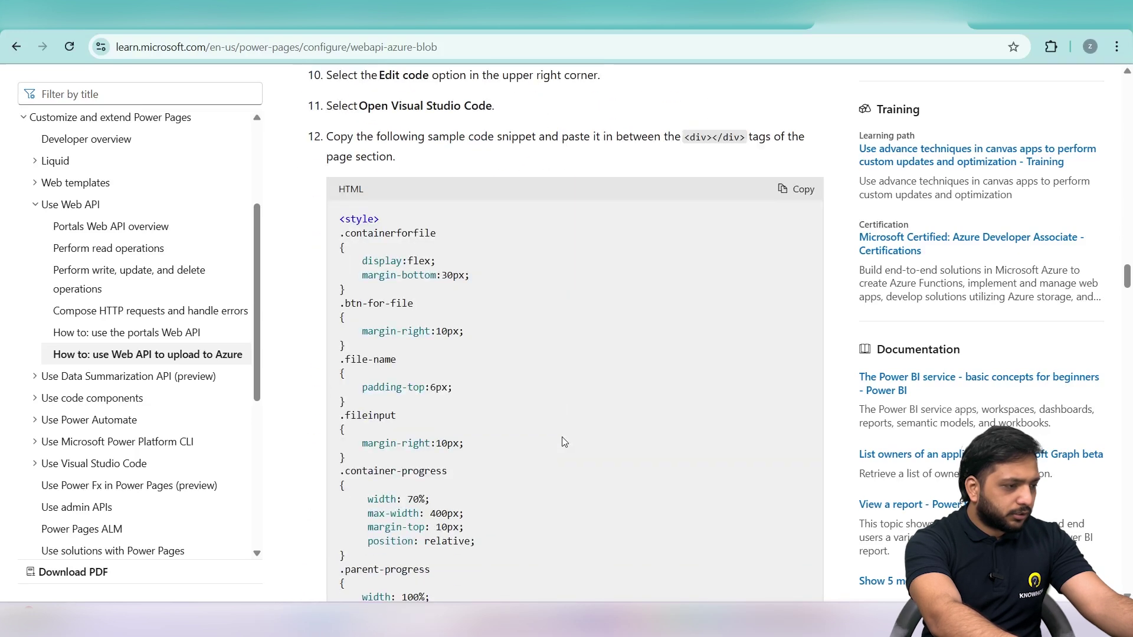
scroll(564, 442, "down", 20)
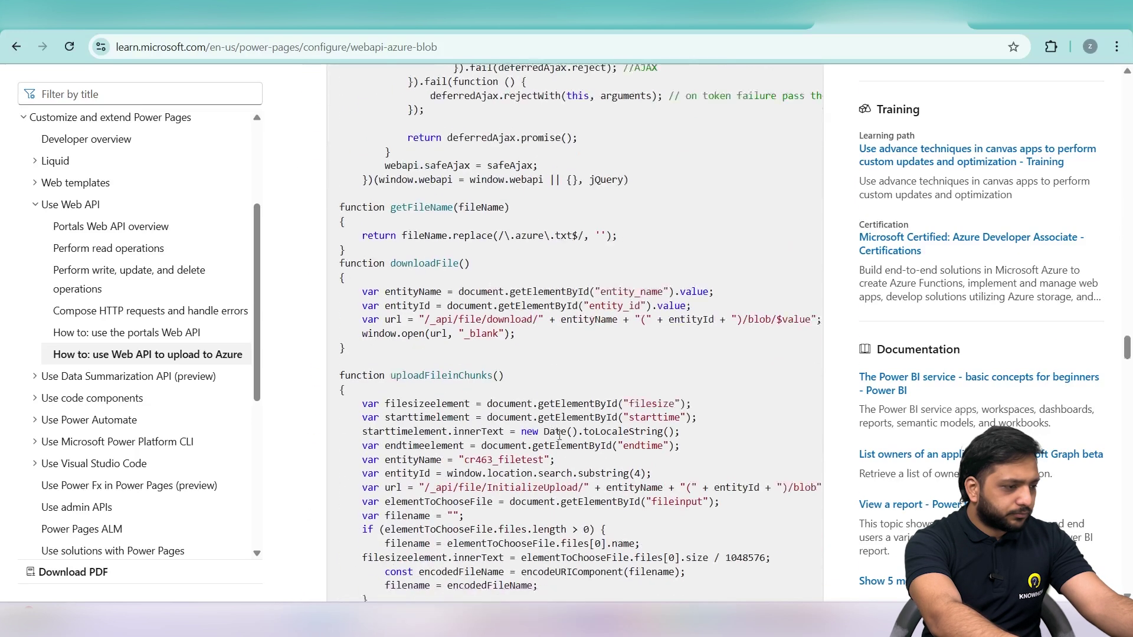
scroll(556, 441, "down", 20)
scroll(612, 480, "down", 20)
scroll(737, 462, "up", 6)
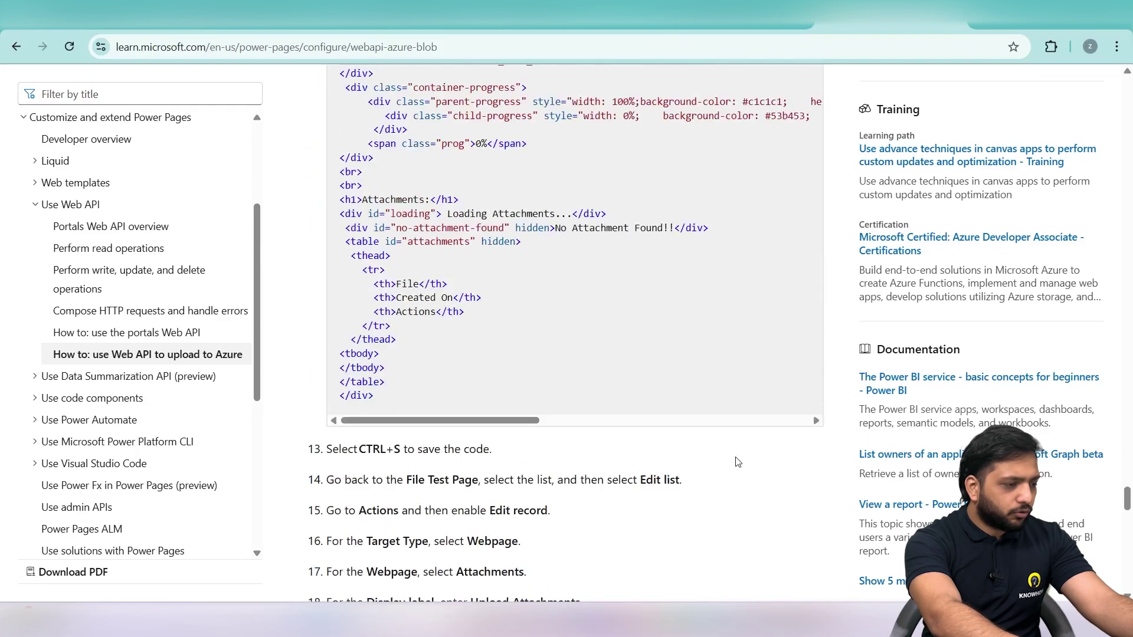
scroll(737, 462, "up", 6)
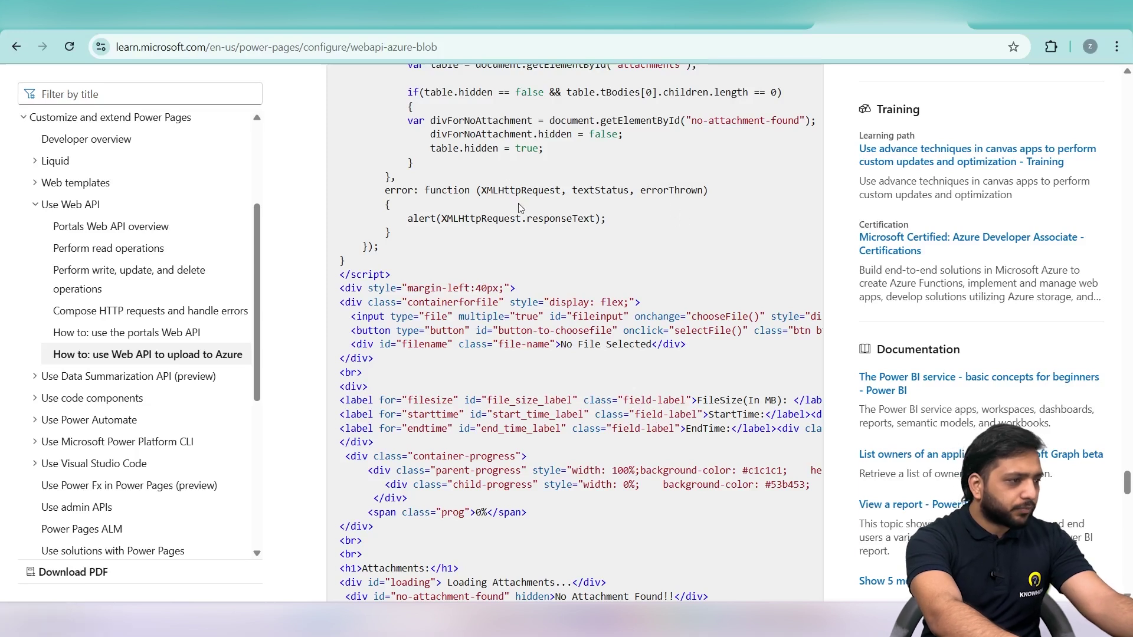
key("ctrl+shift+Tab")
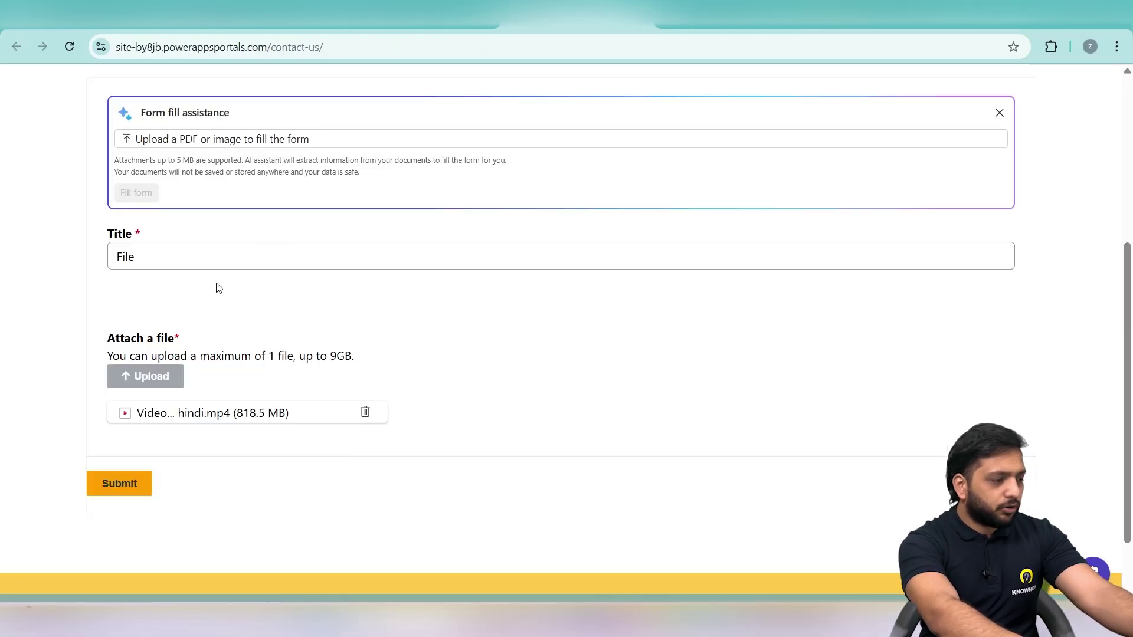